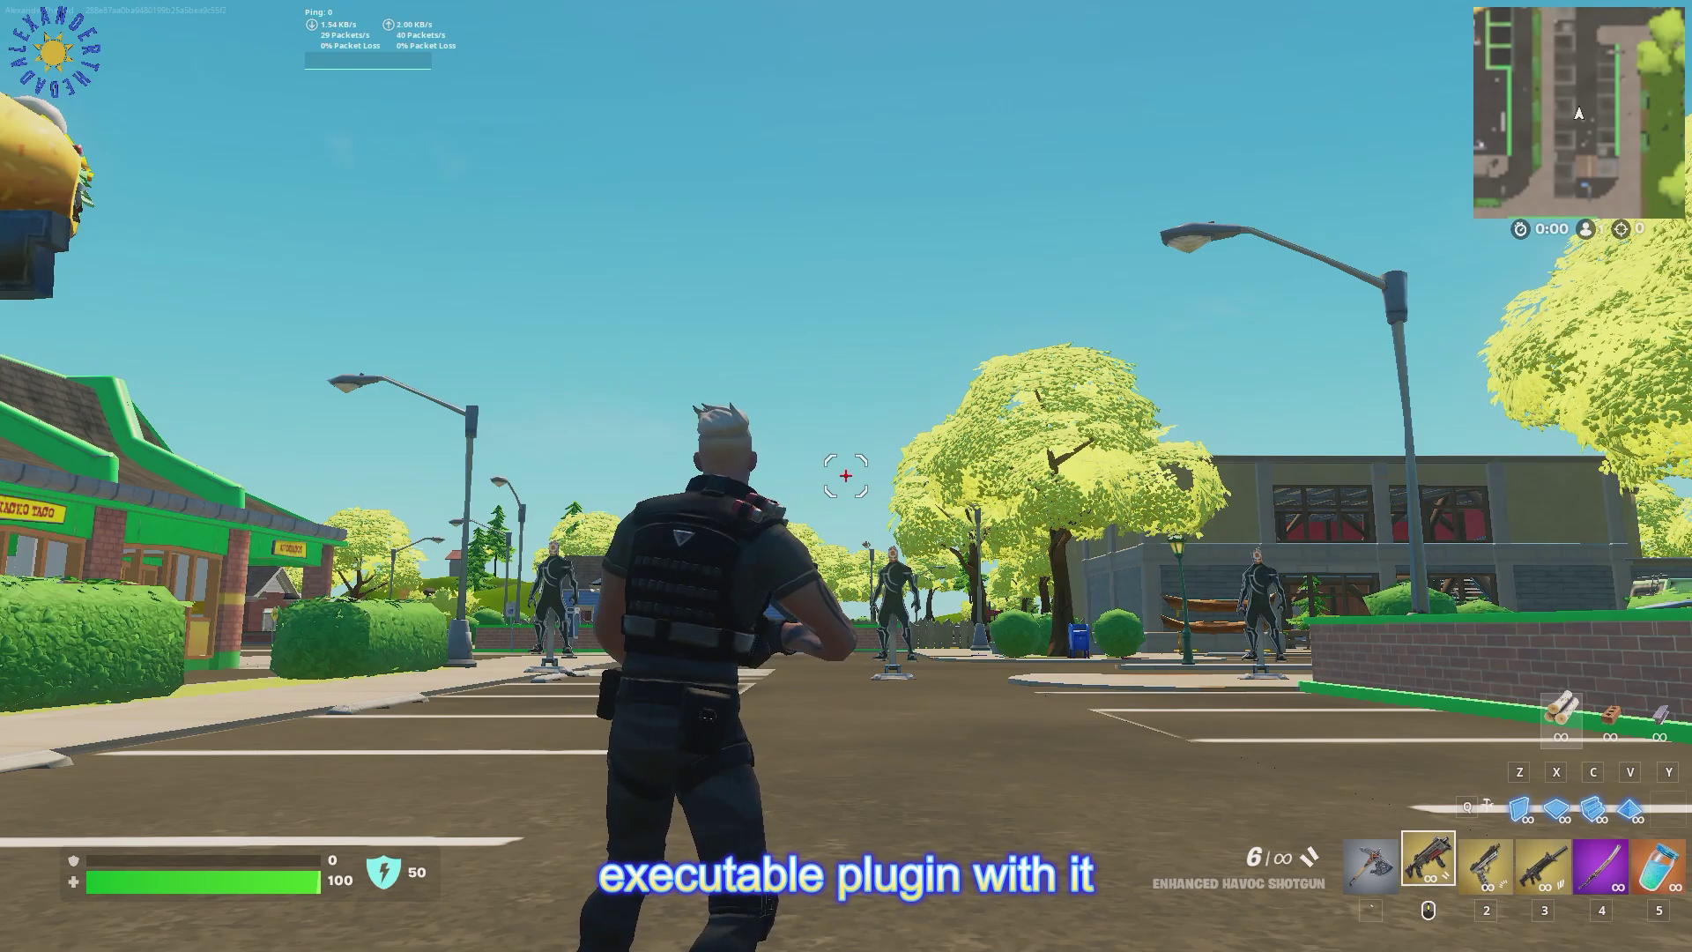
Step: Walk through the practice-map street and aim down sights with the shotgun at the red crosshair
key(w)
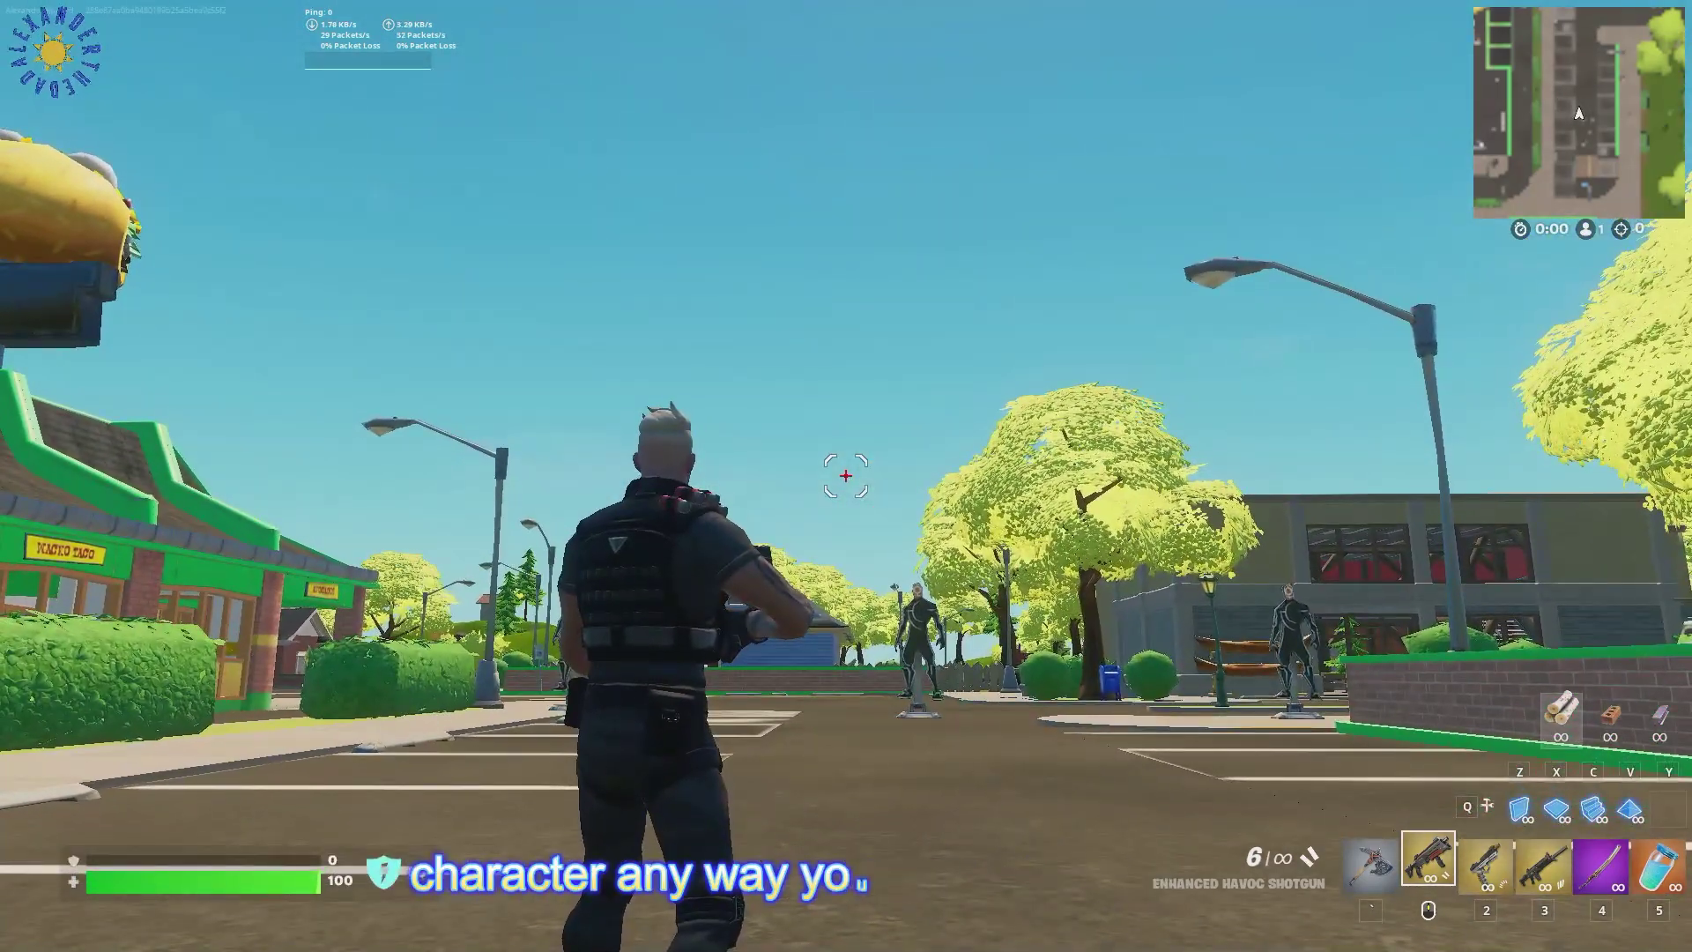
mouse_move(846, 476)
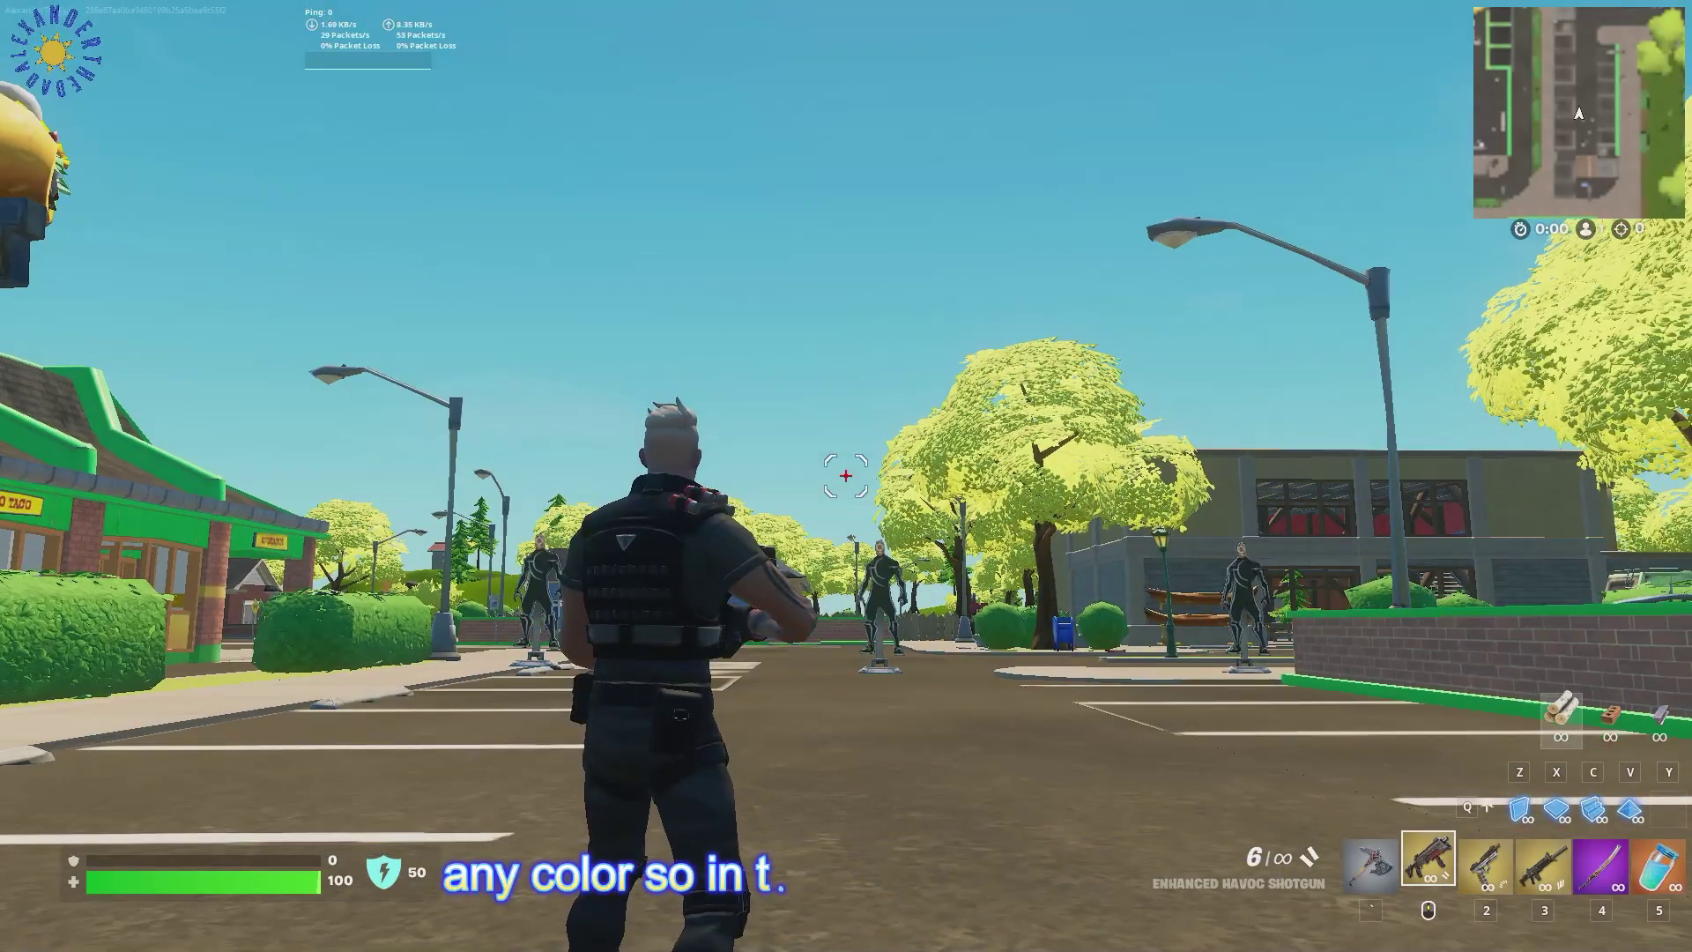
key(s)
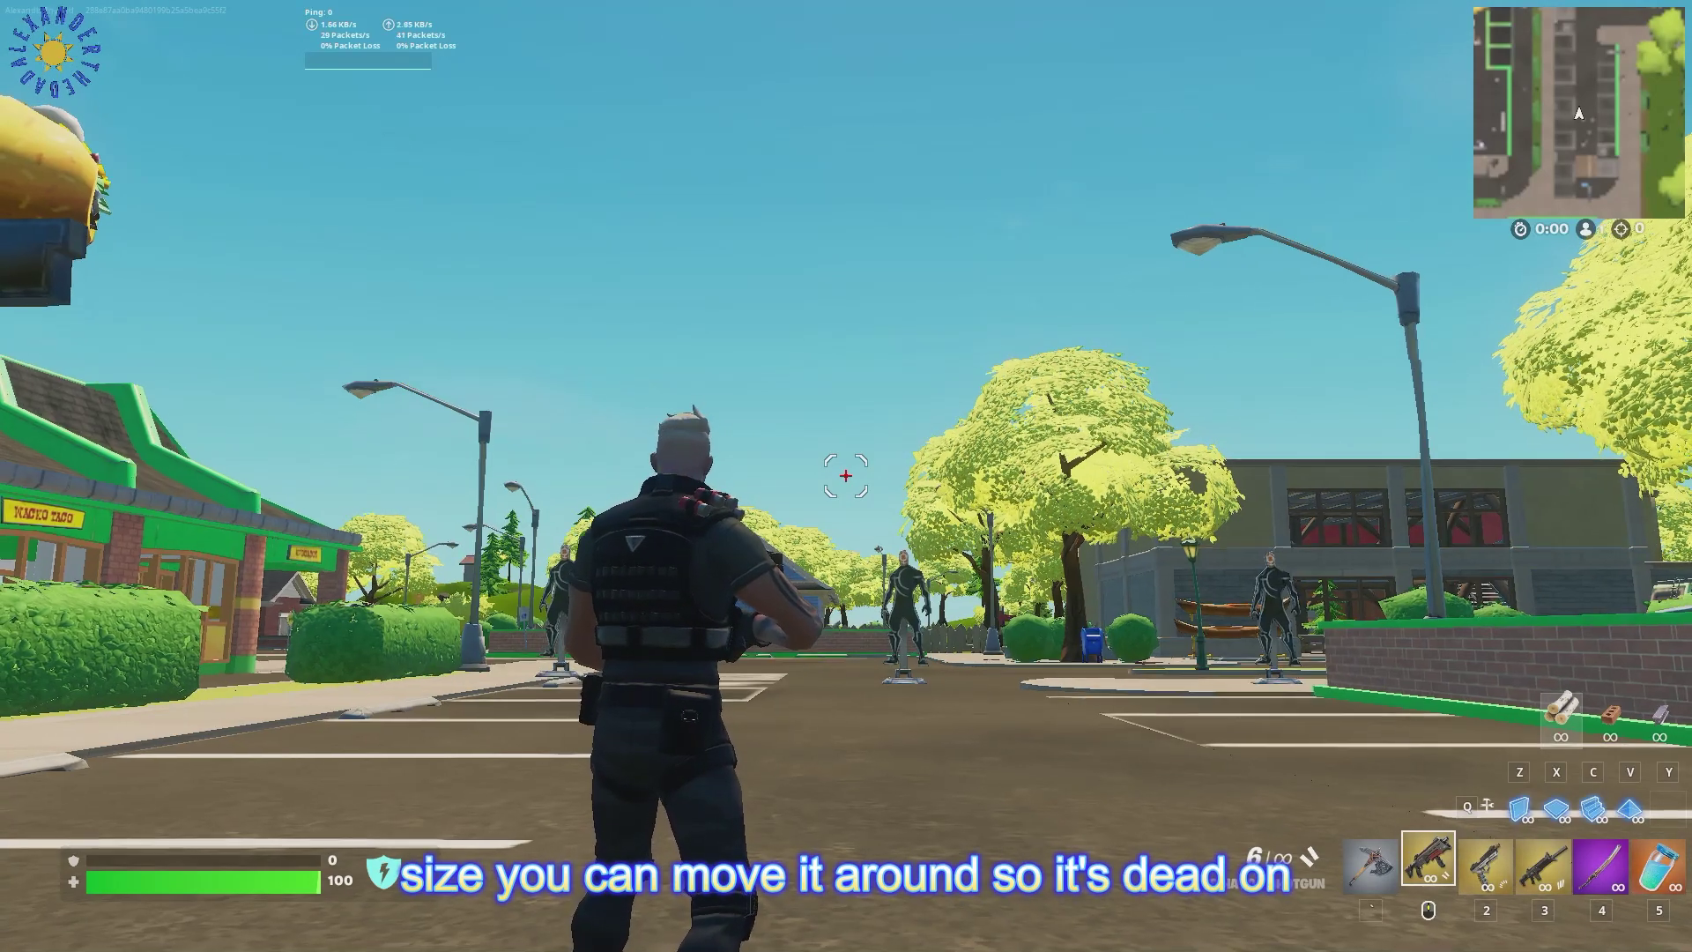
right_click(846, 476)
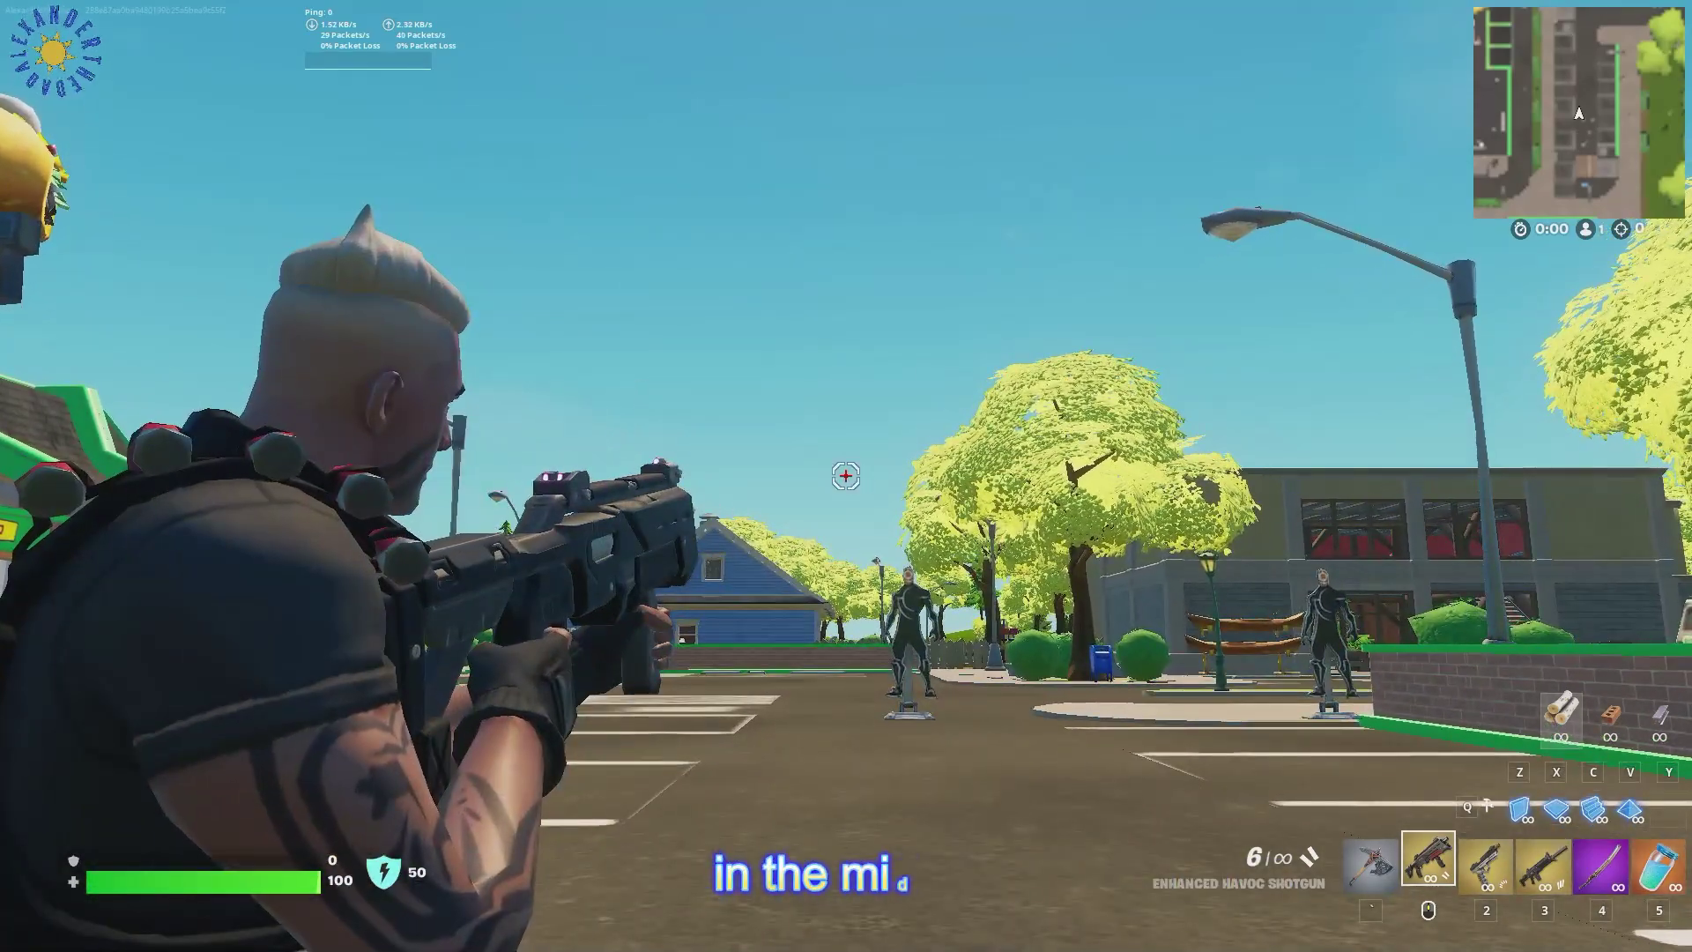
Step: Approach the targets, fire one shotgun shell at them, and bring up the Windows Start menu
key(w)
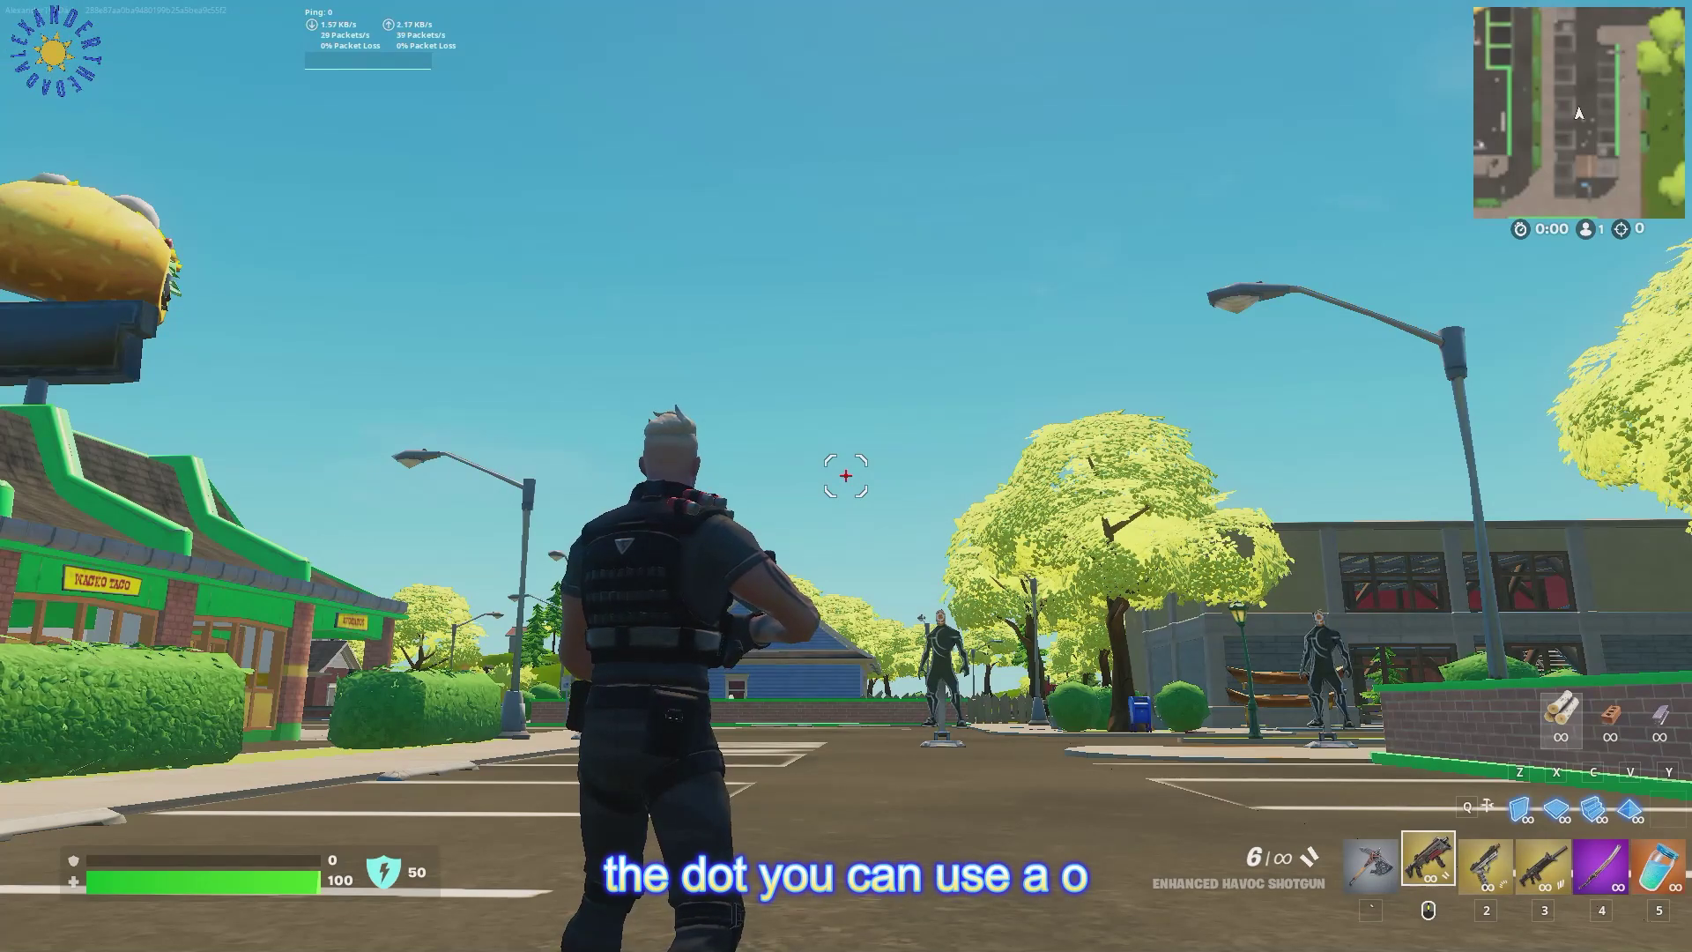
key(w)
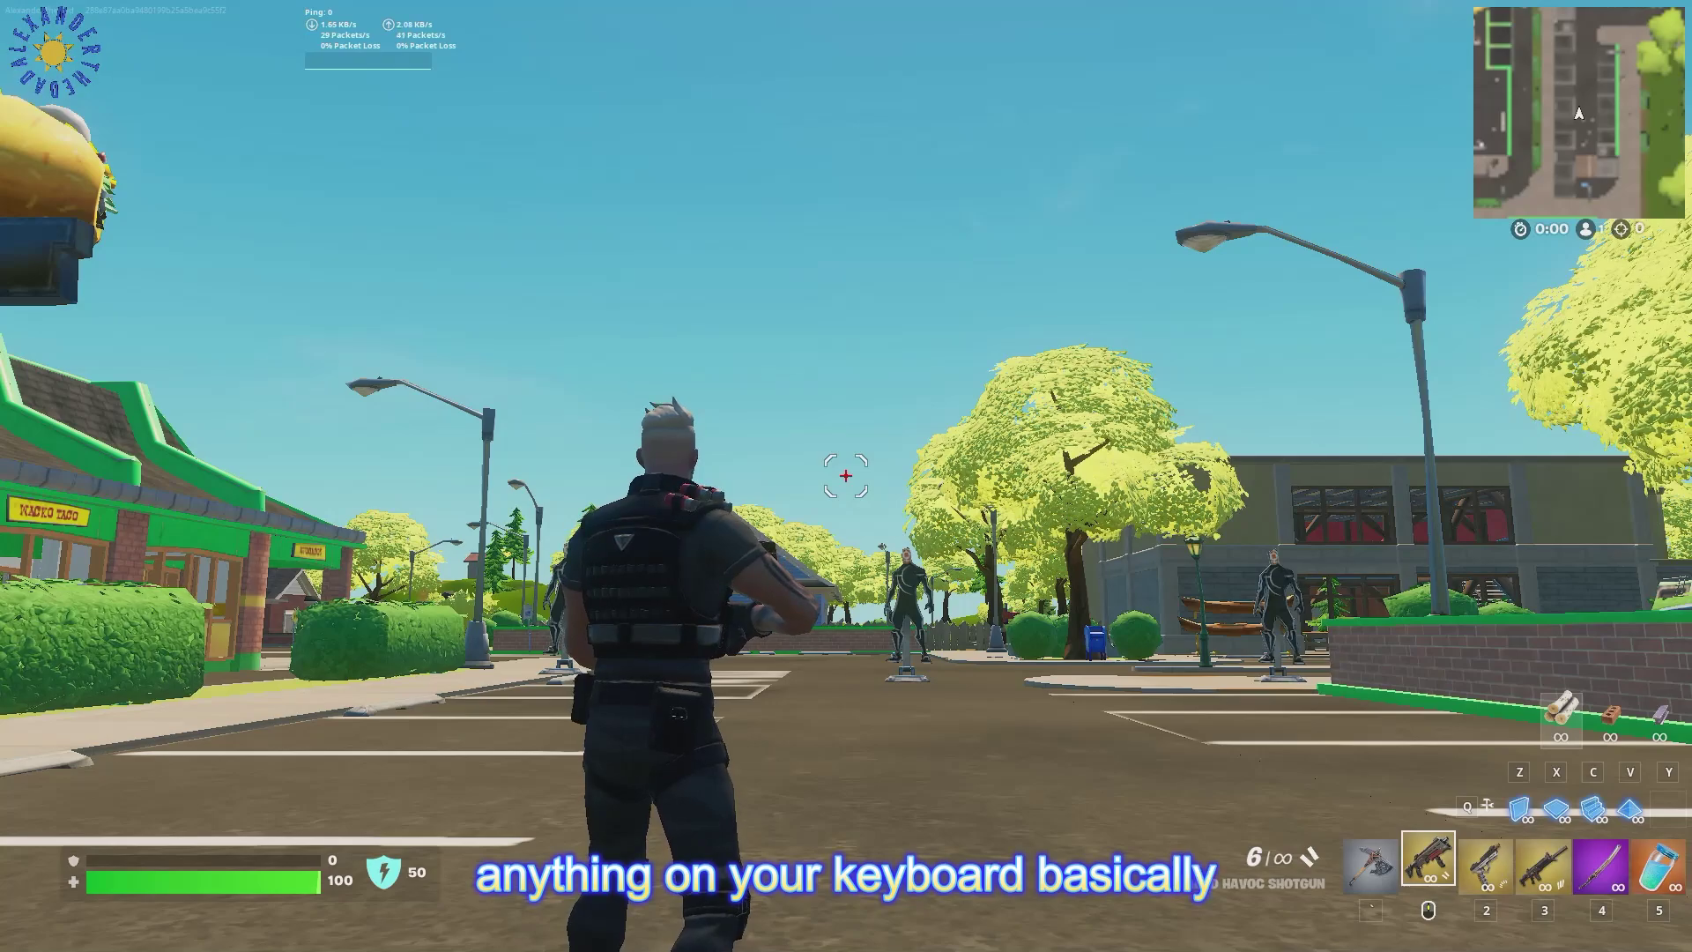
click(846, 476)
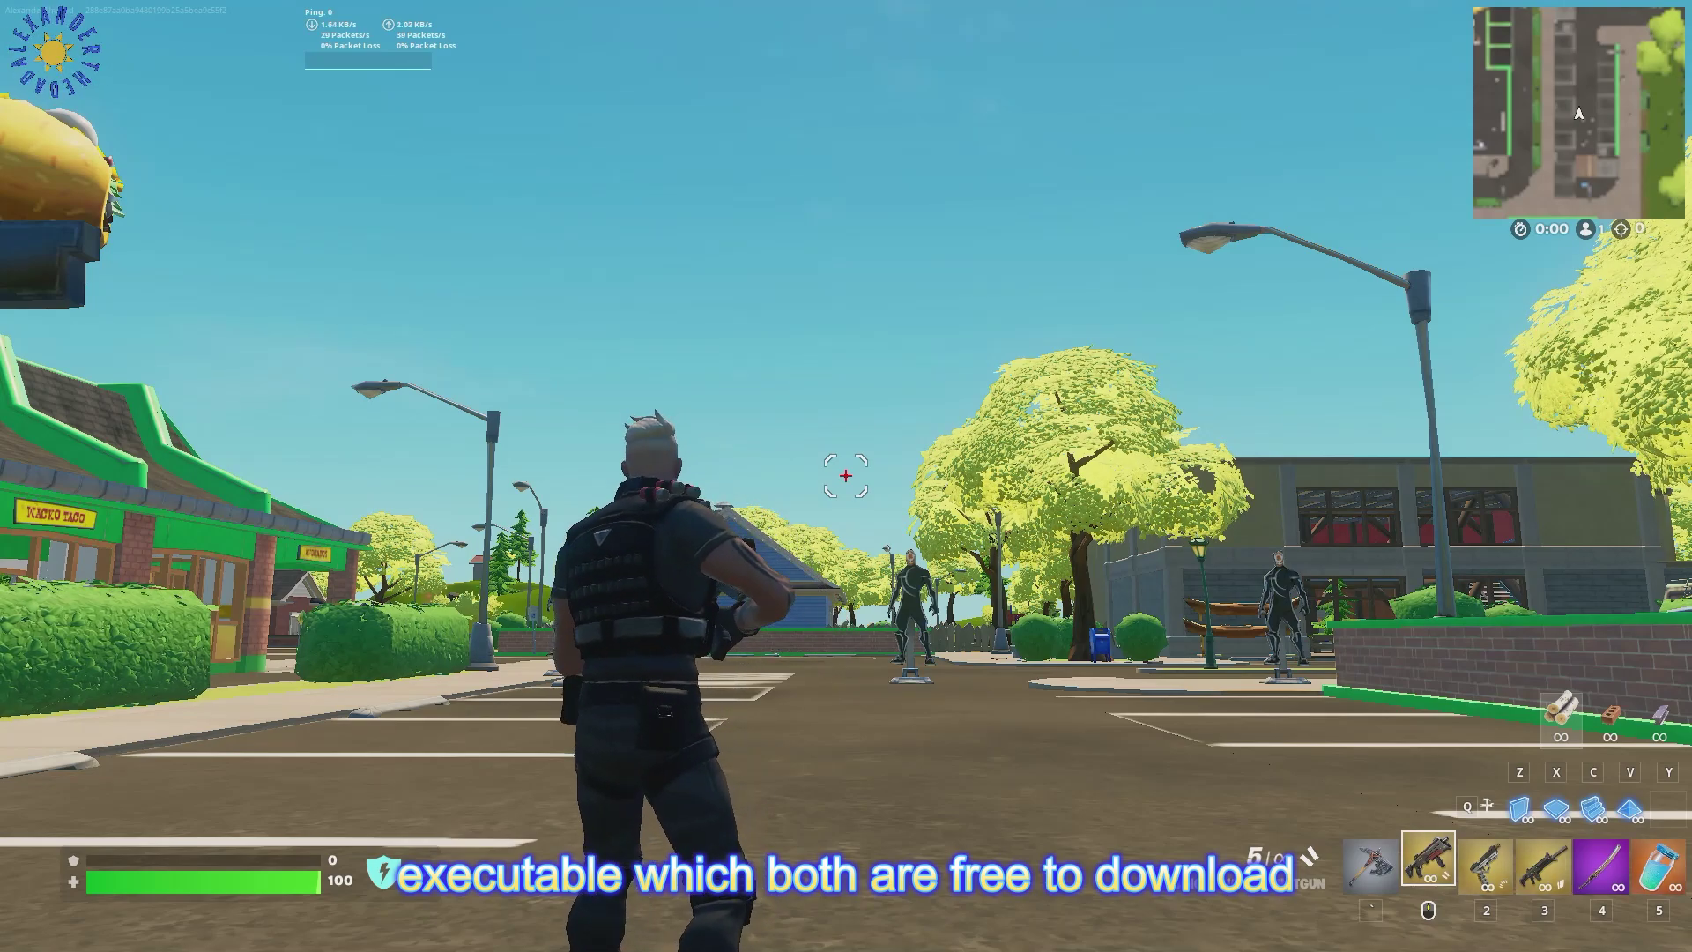
key(super)
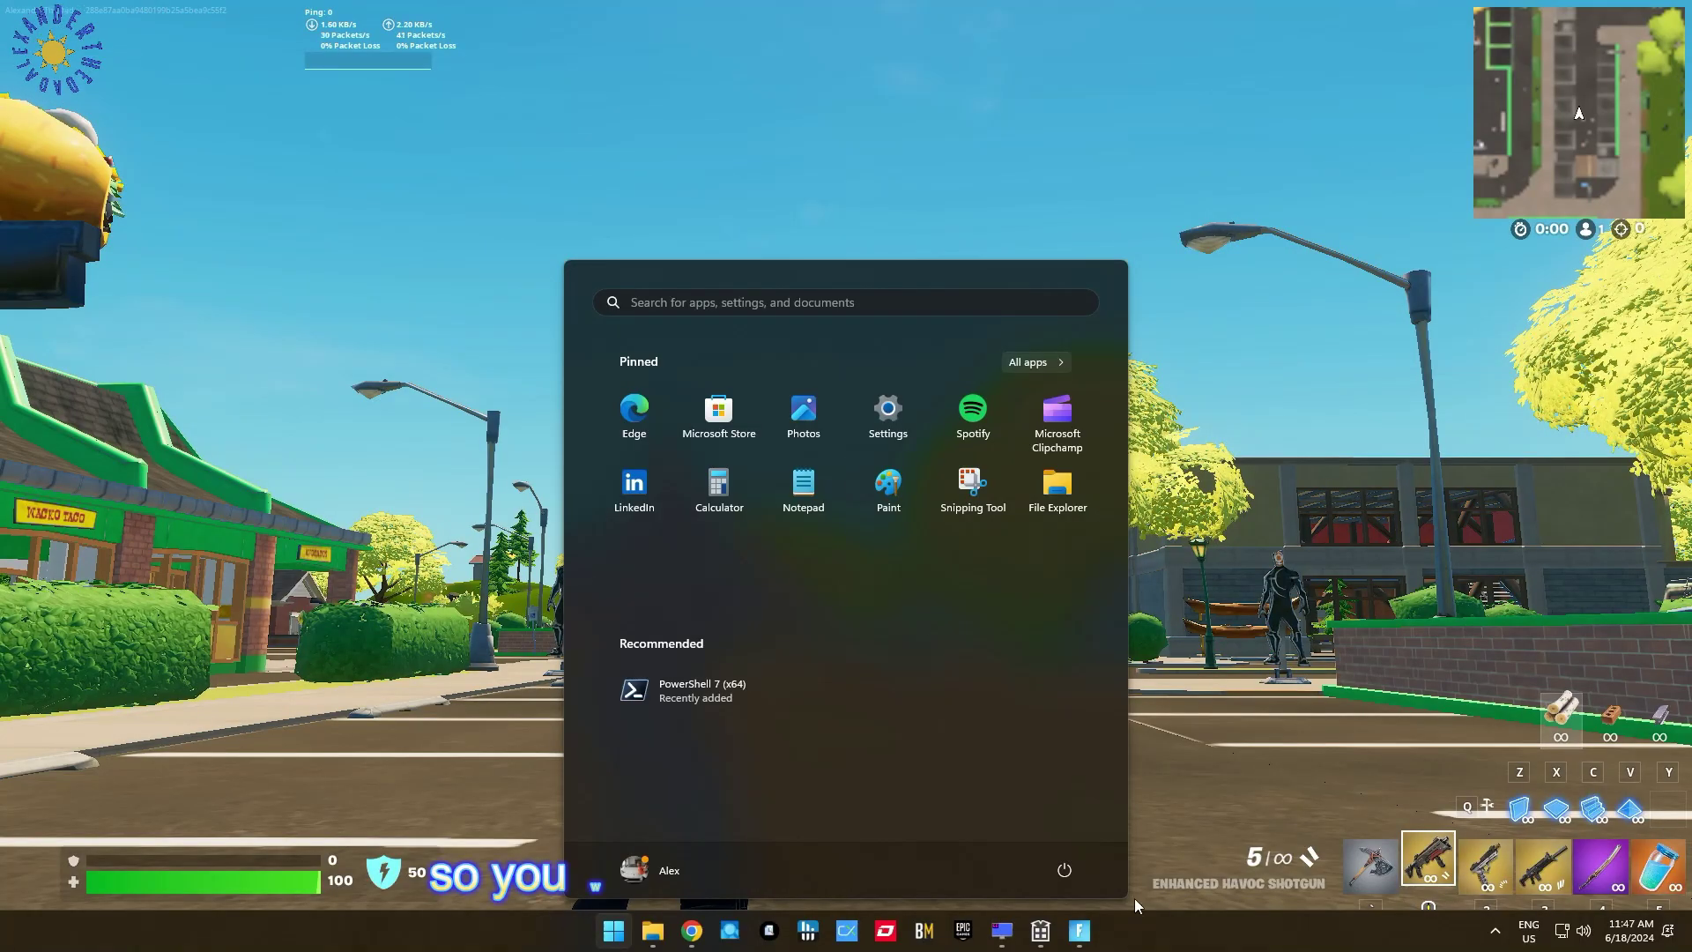
Step: Open RivaTuner Statistics Server and restore the RTSS Crosshair window, centering it over the game
click(1001, 930)
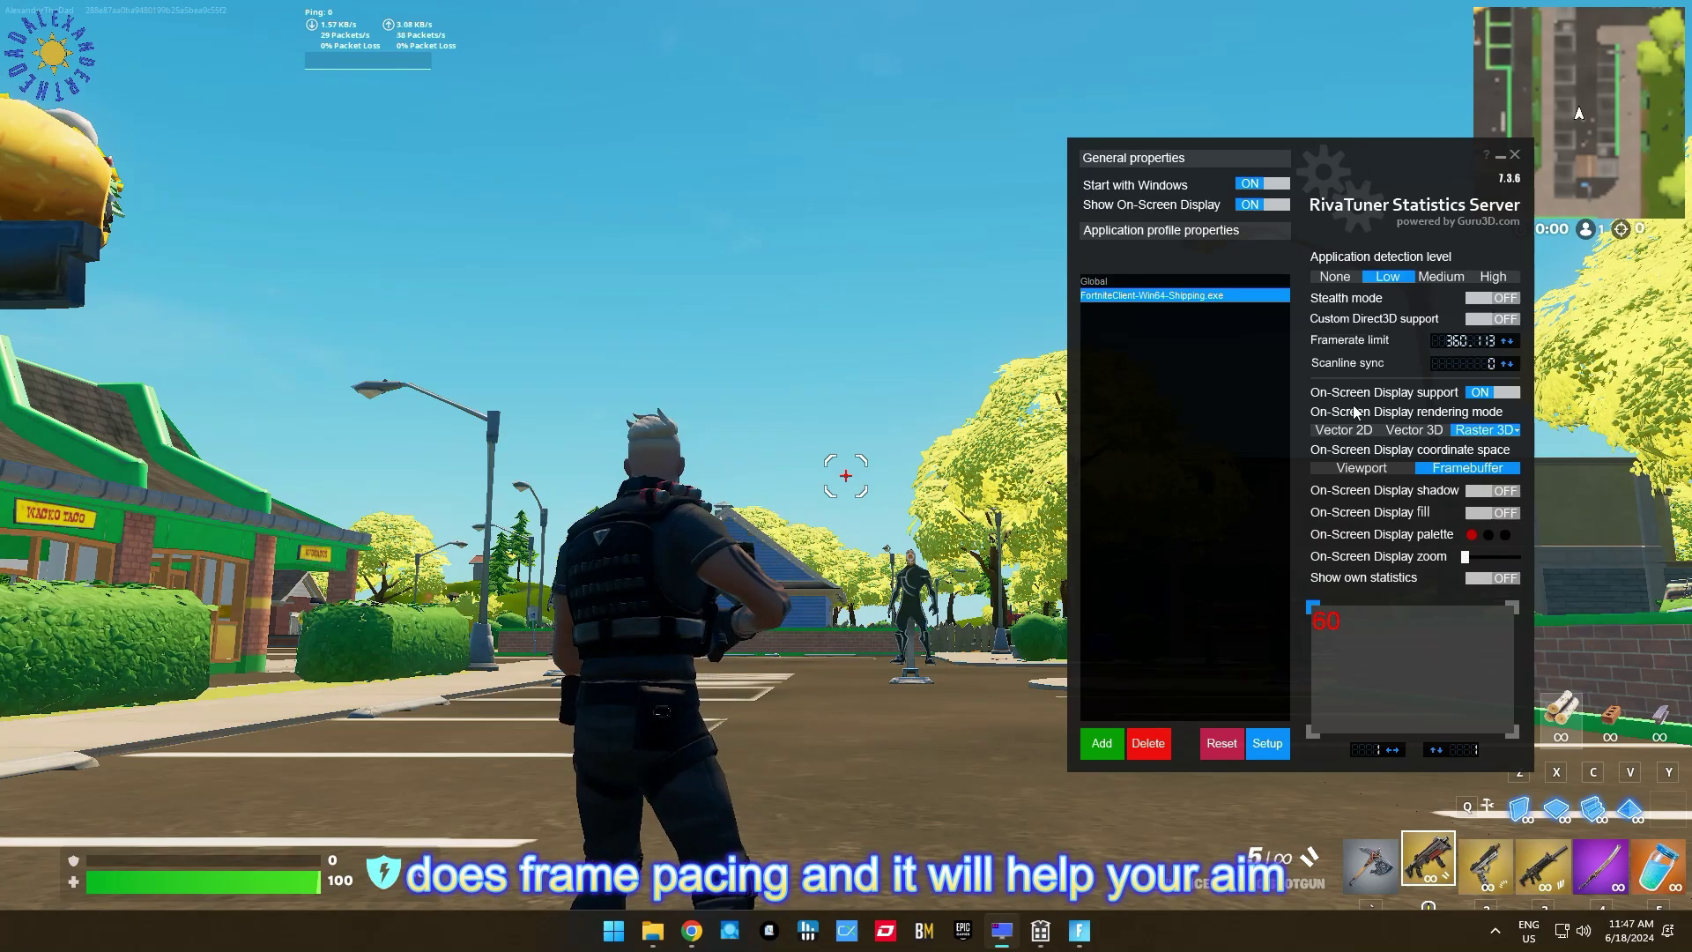
mouse_move(1258, 393)
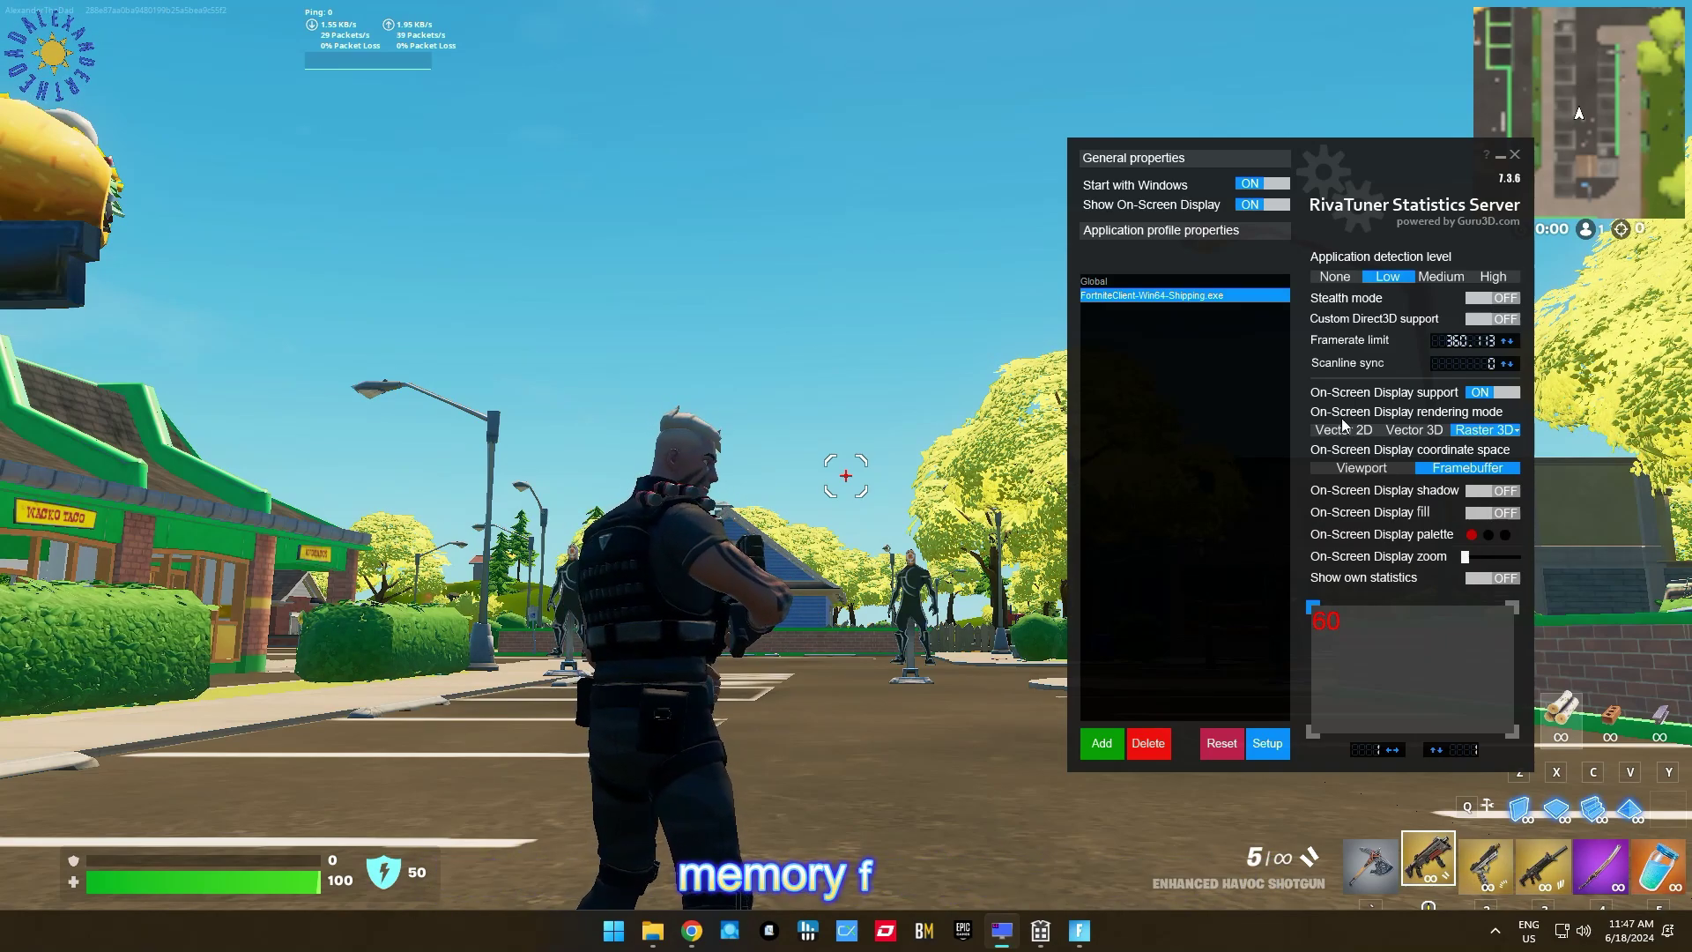
click(1043, 934)
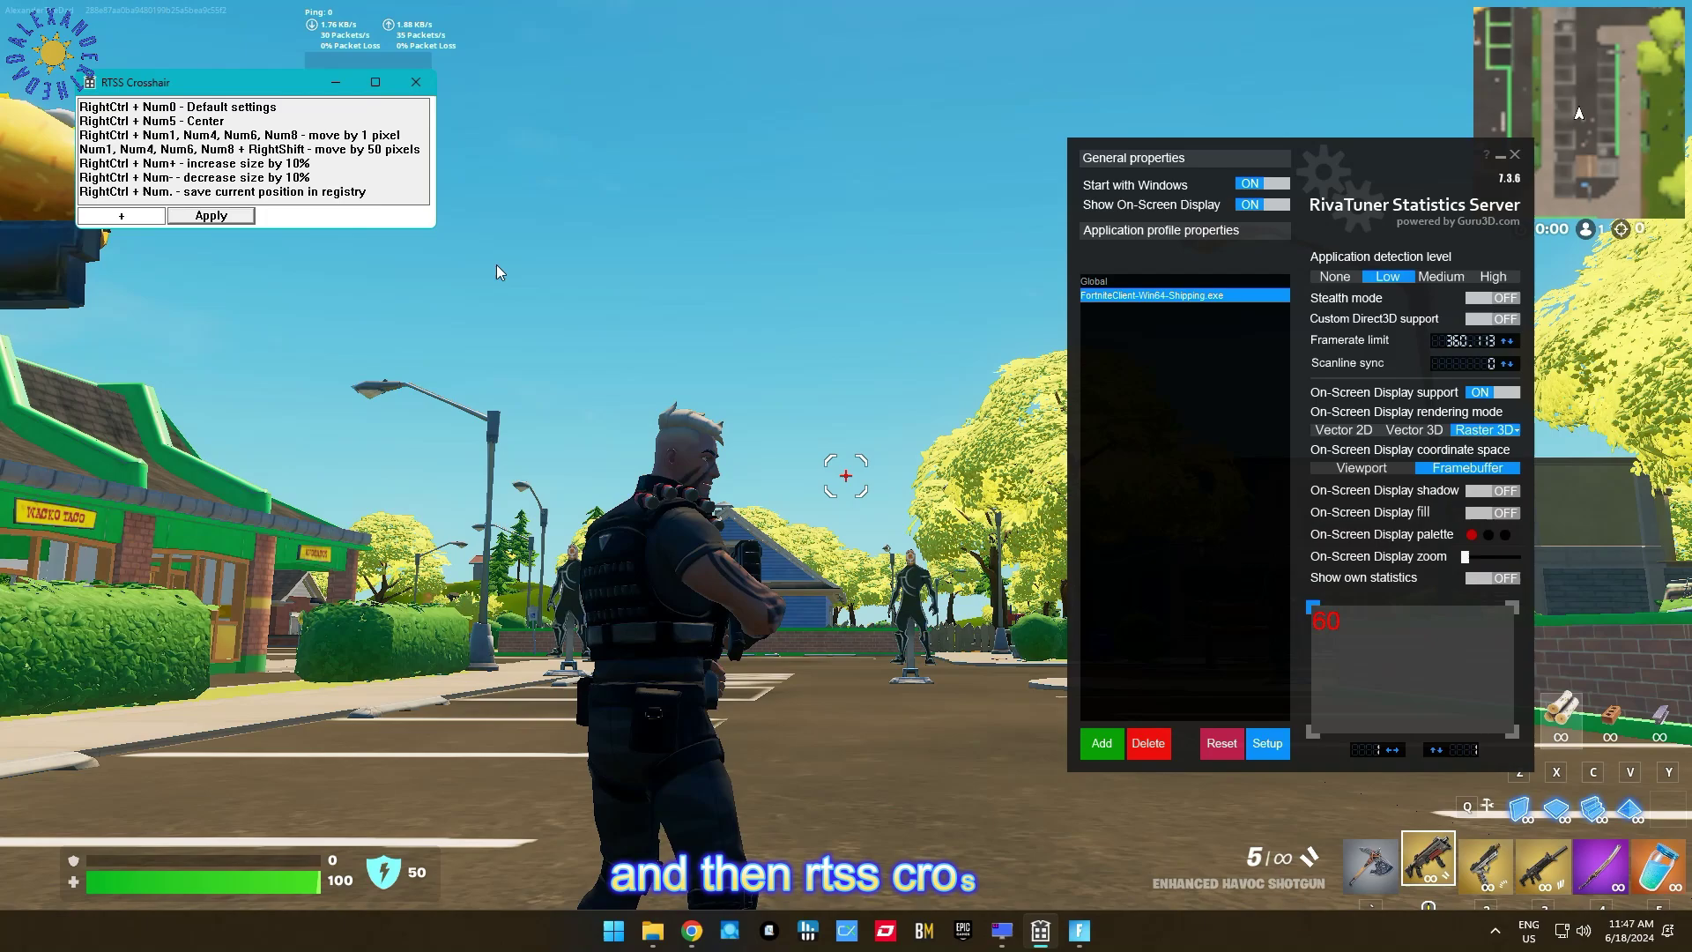
drag(165, 84, 775, 154)
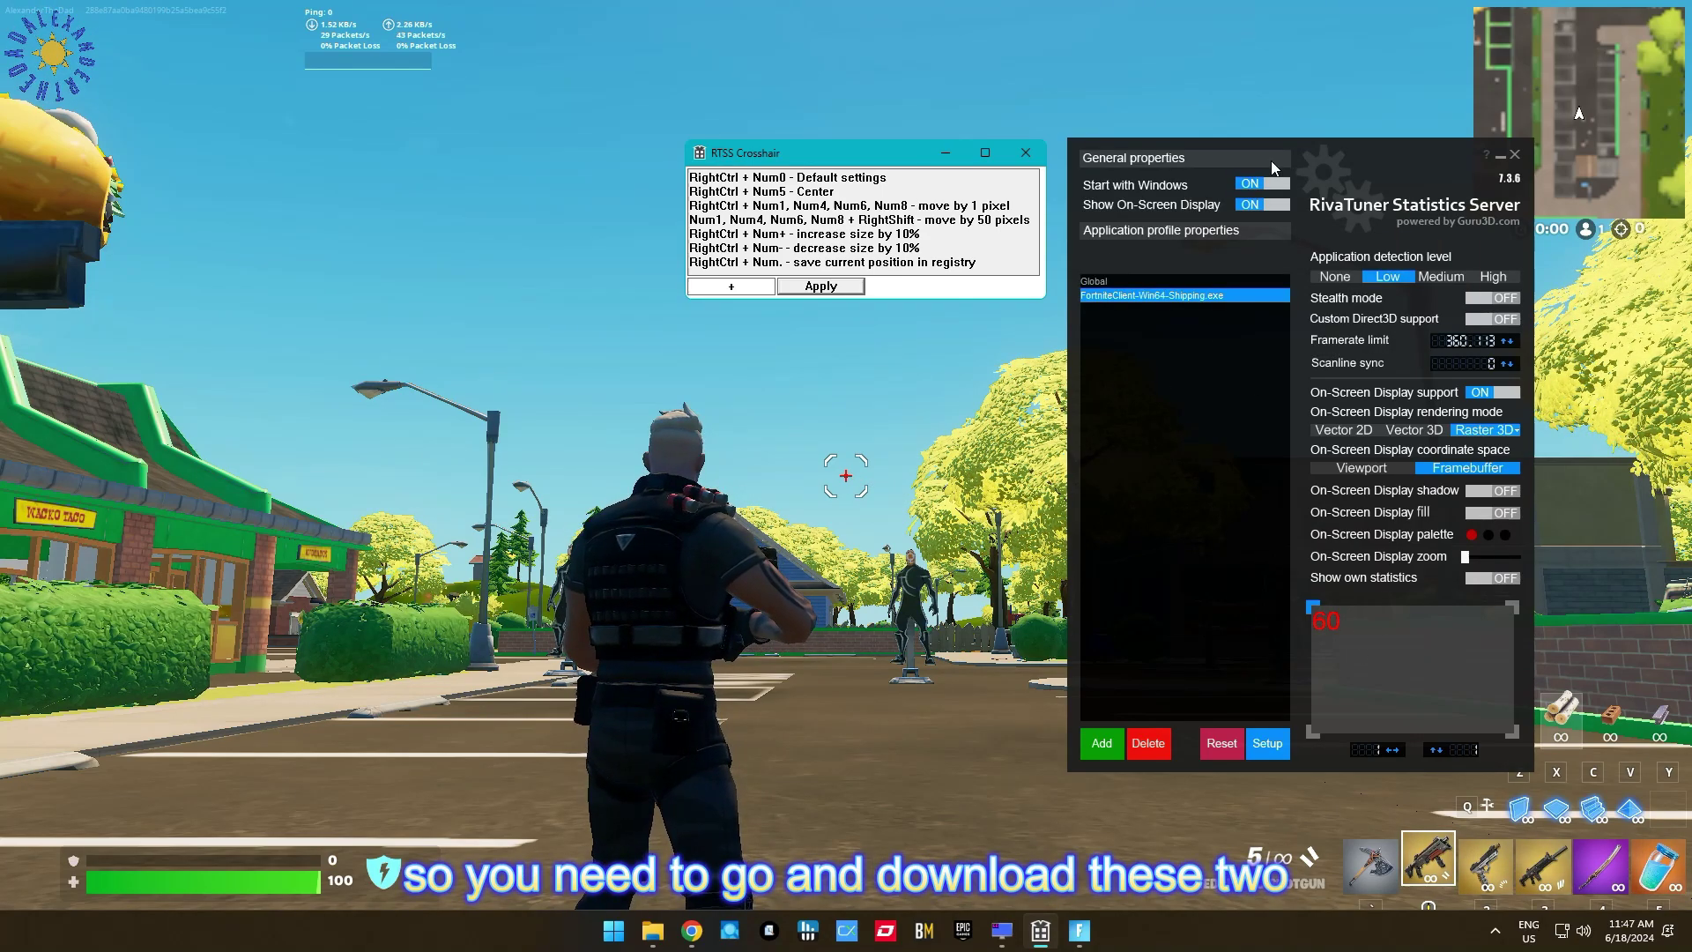
Step: Bring Chrome forward and close the geometric fonts tab
click(692, 929)
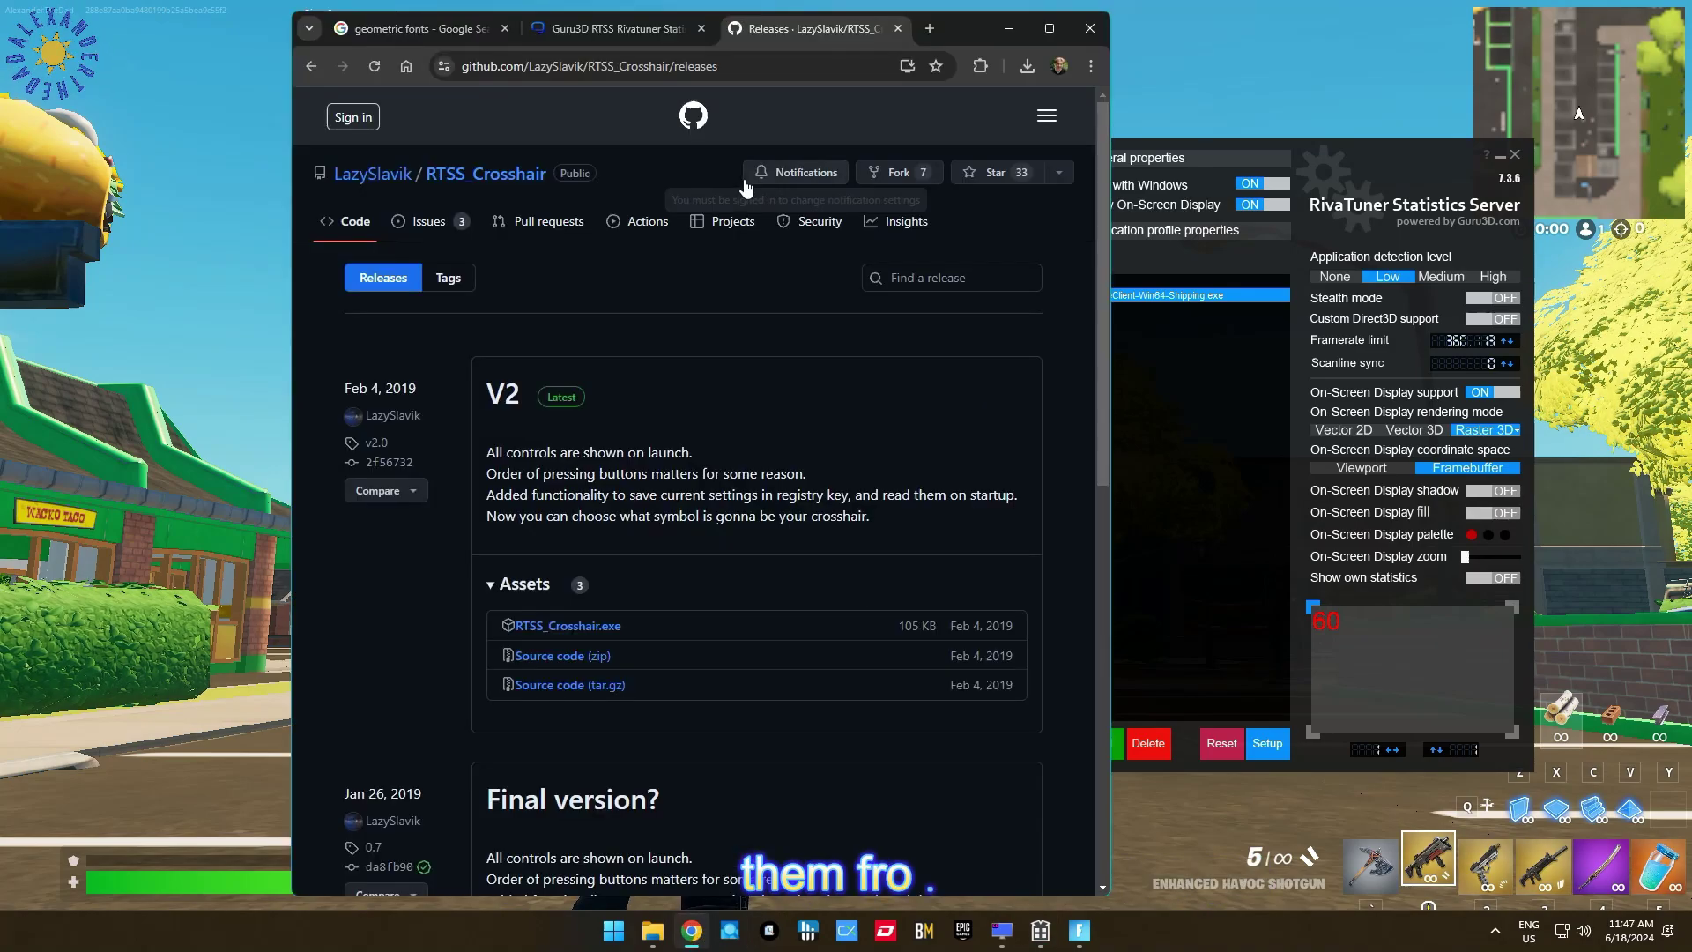
click(505, 29)
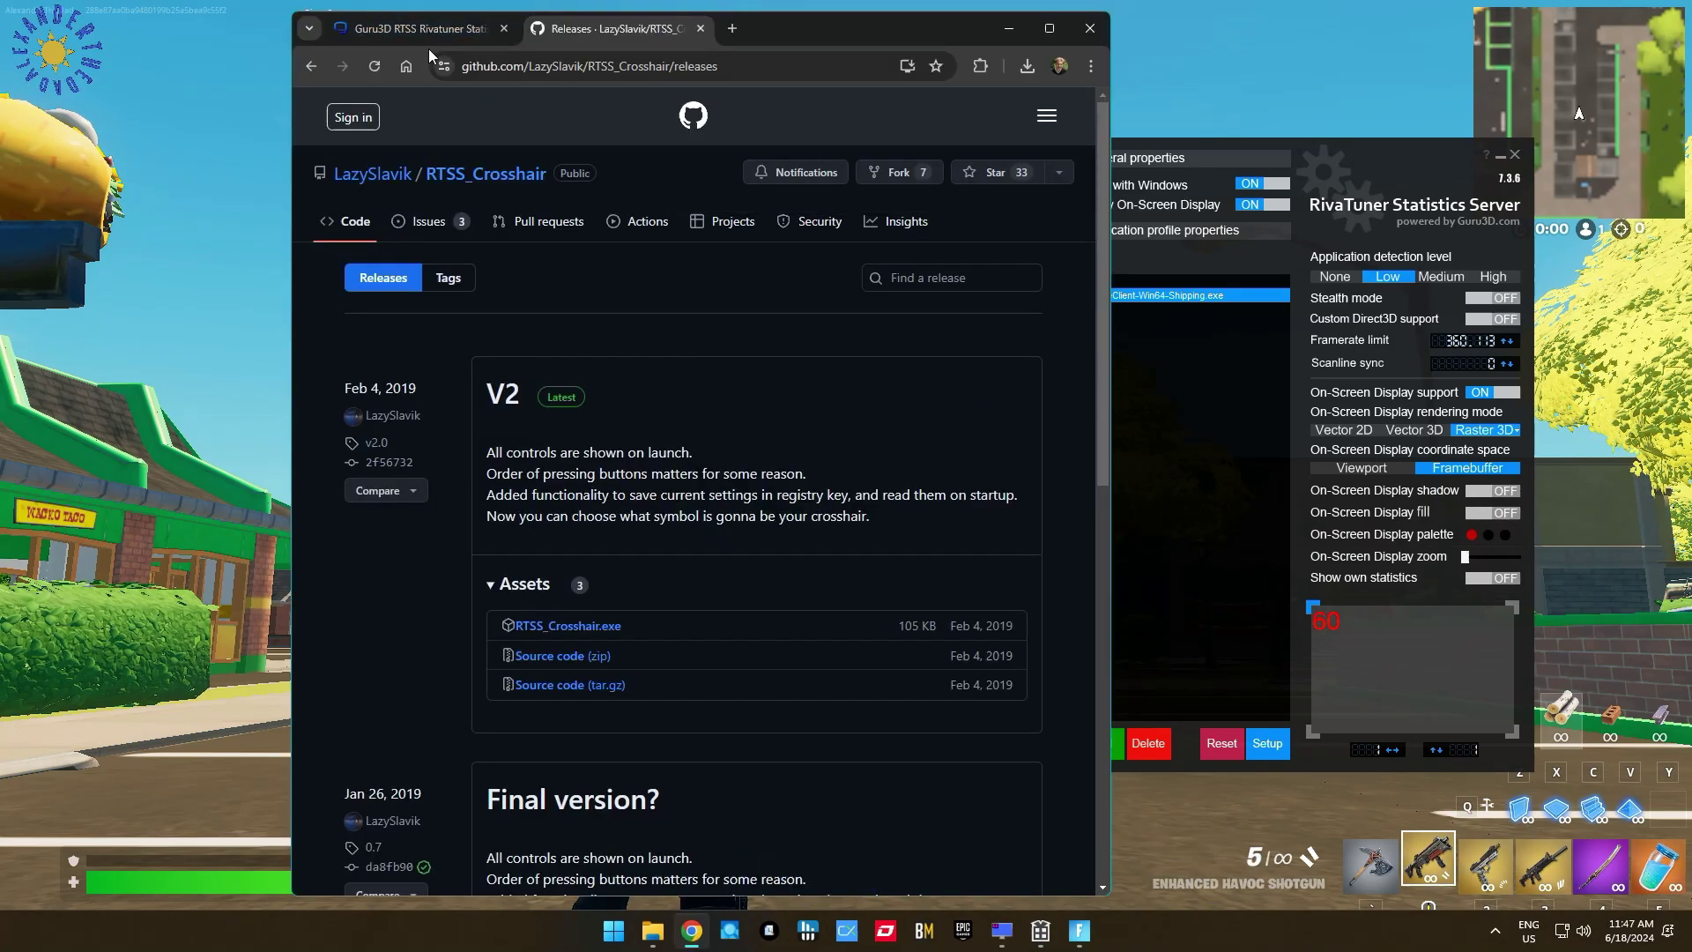
click(428, 30)
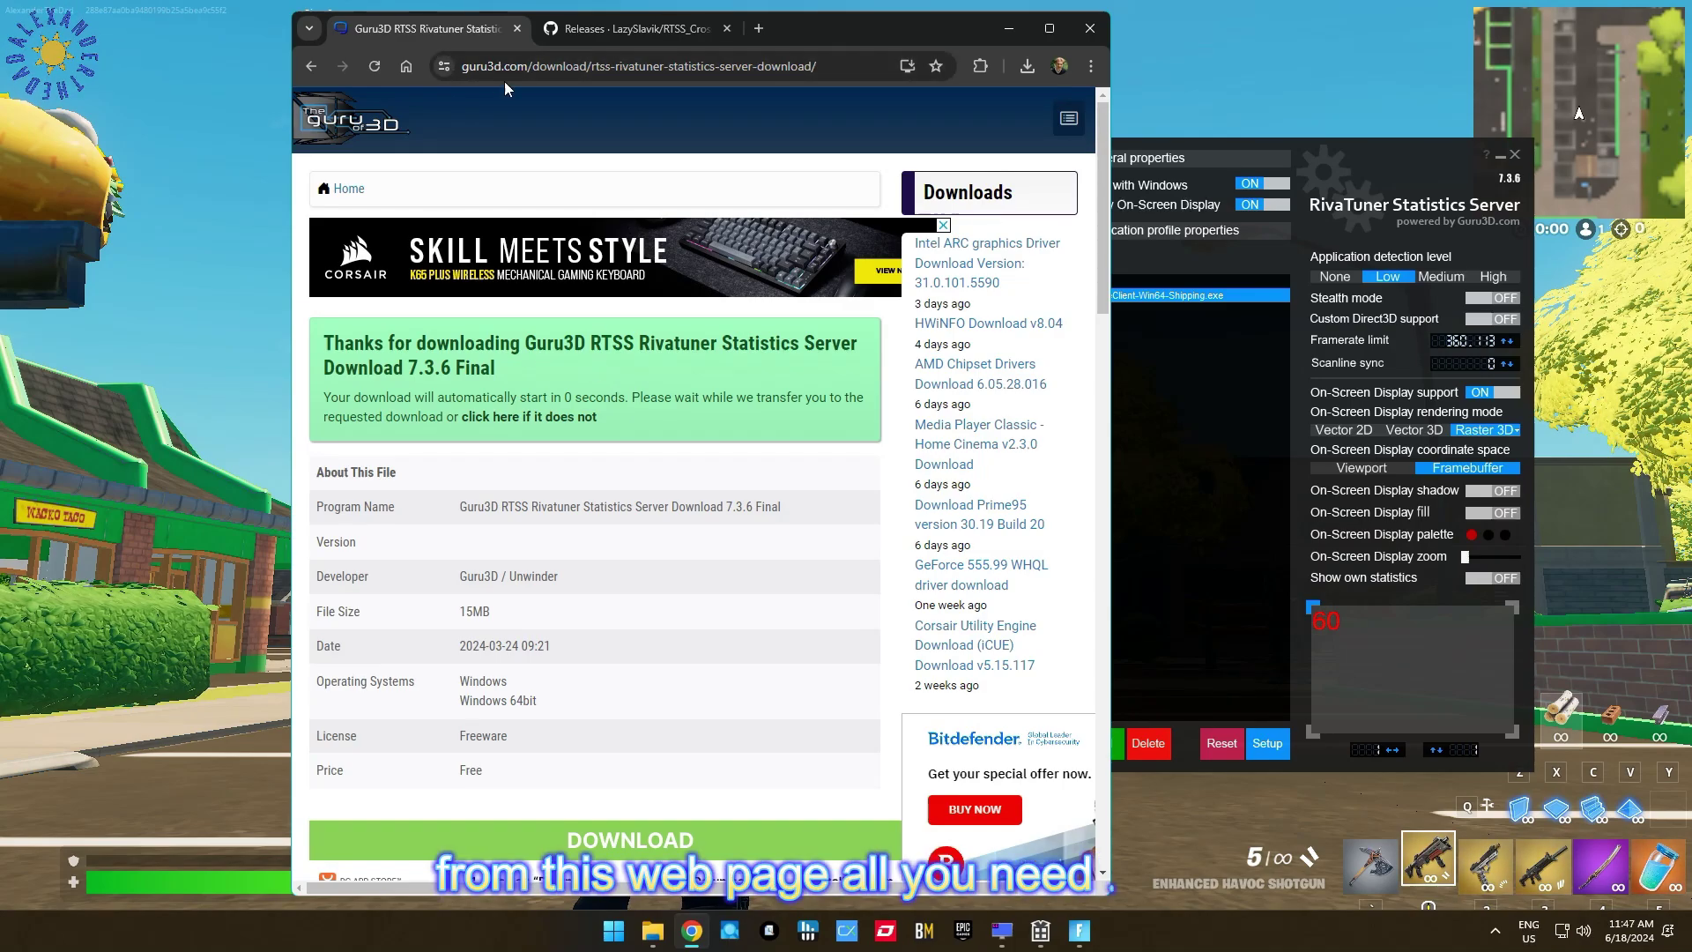
Step: Search 'rtss download', open Guru3D's RTSS 7.3.6 page, and show the downloaded zip in its folder
click(548, 70)
text(rtss)
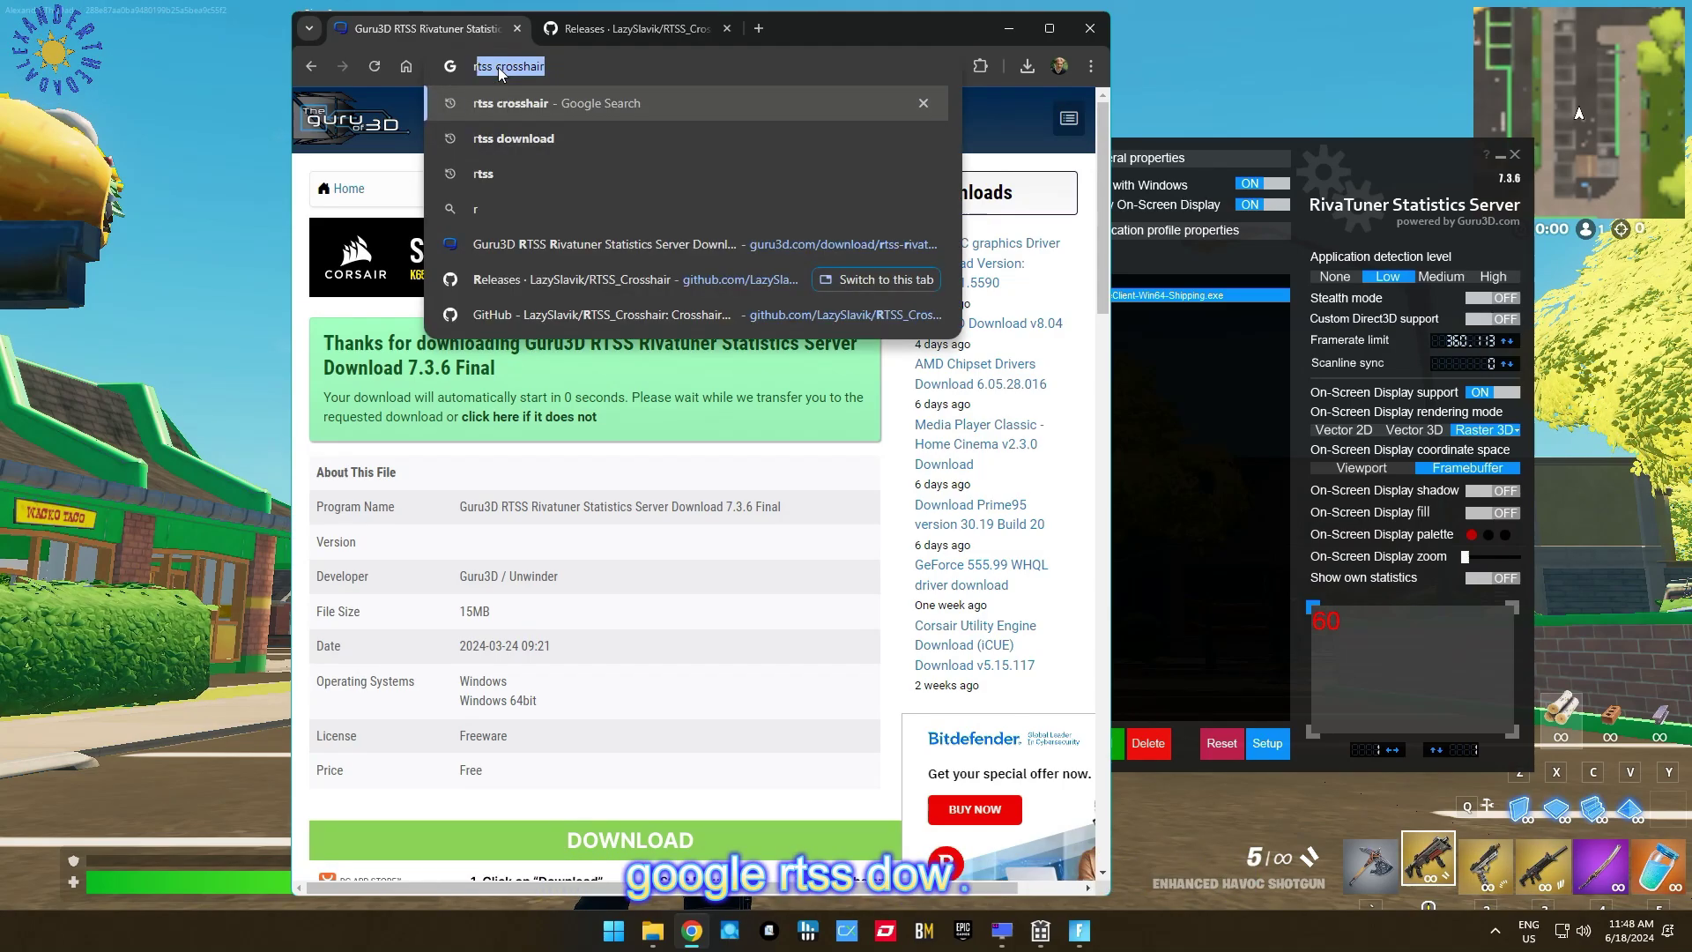
text( download)
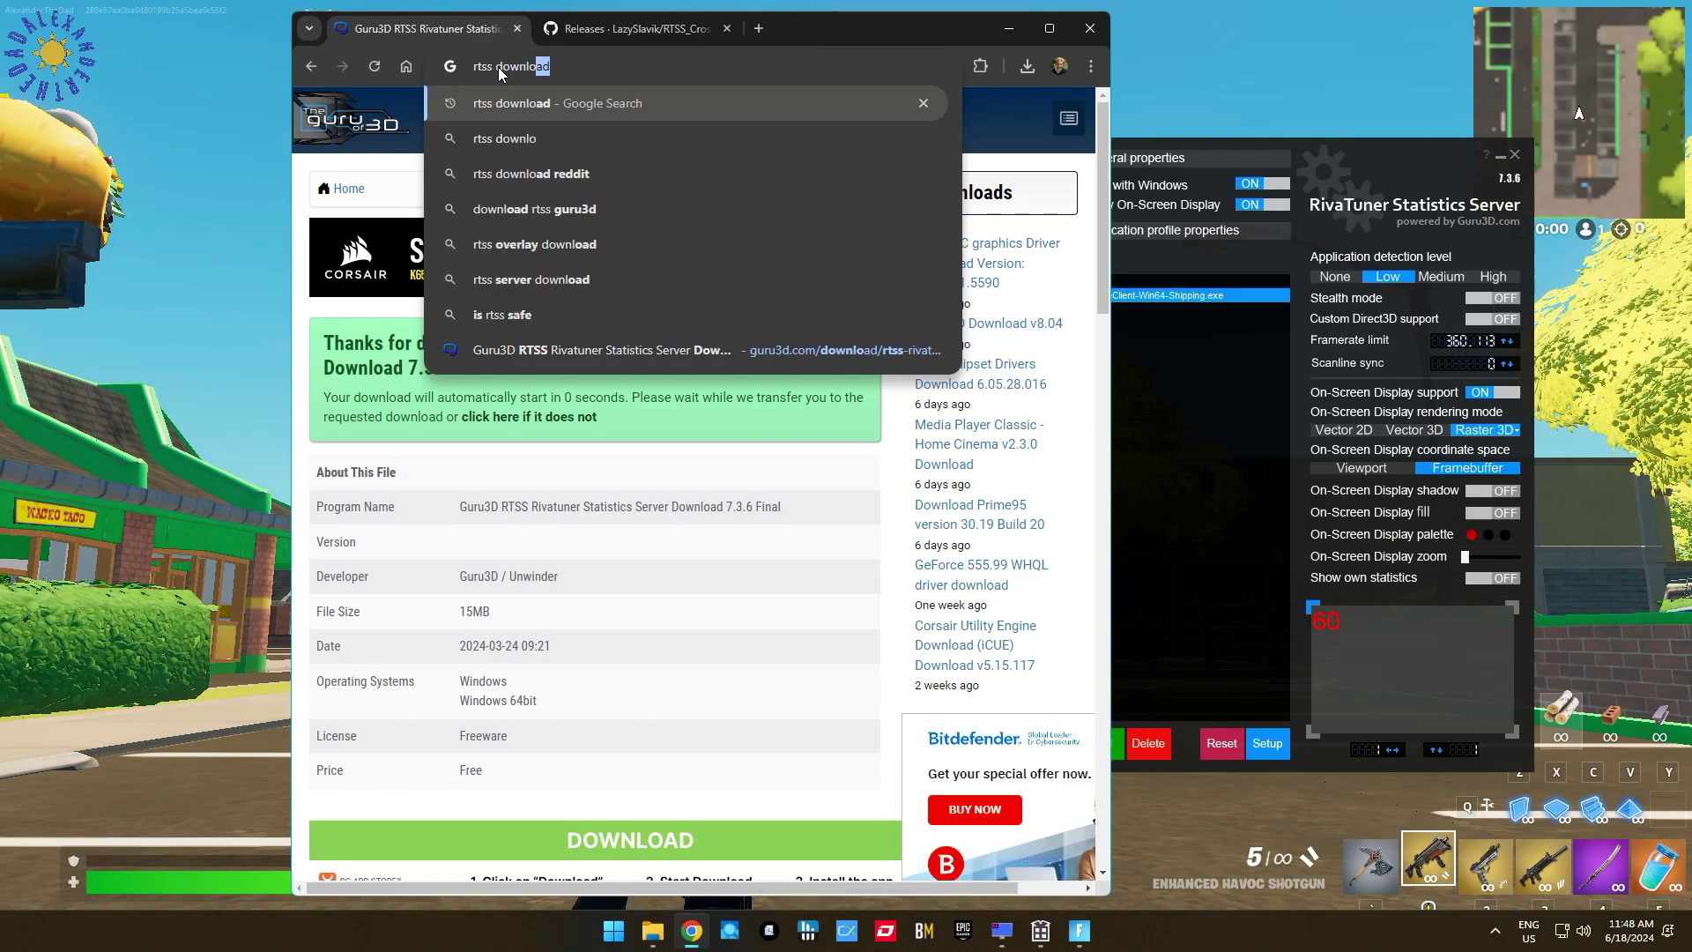
key(Return)
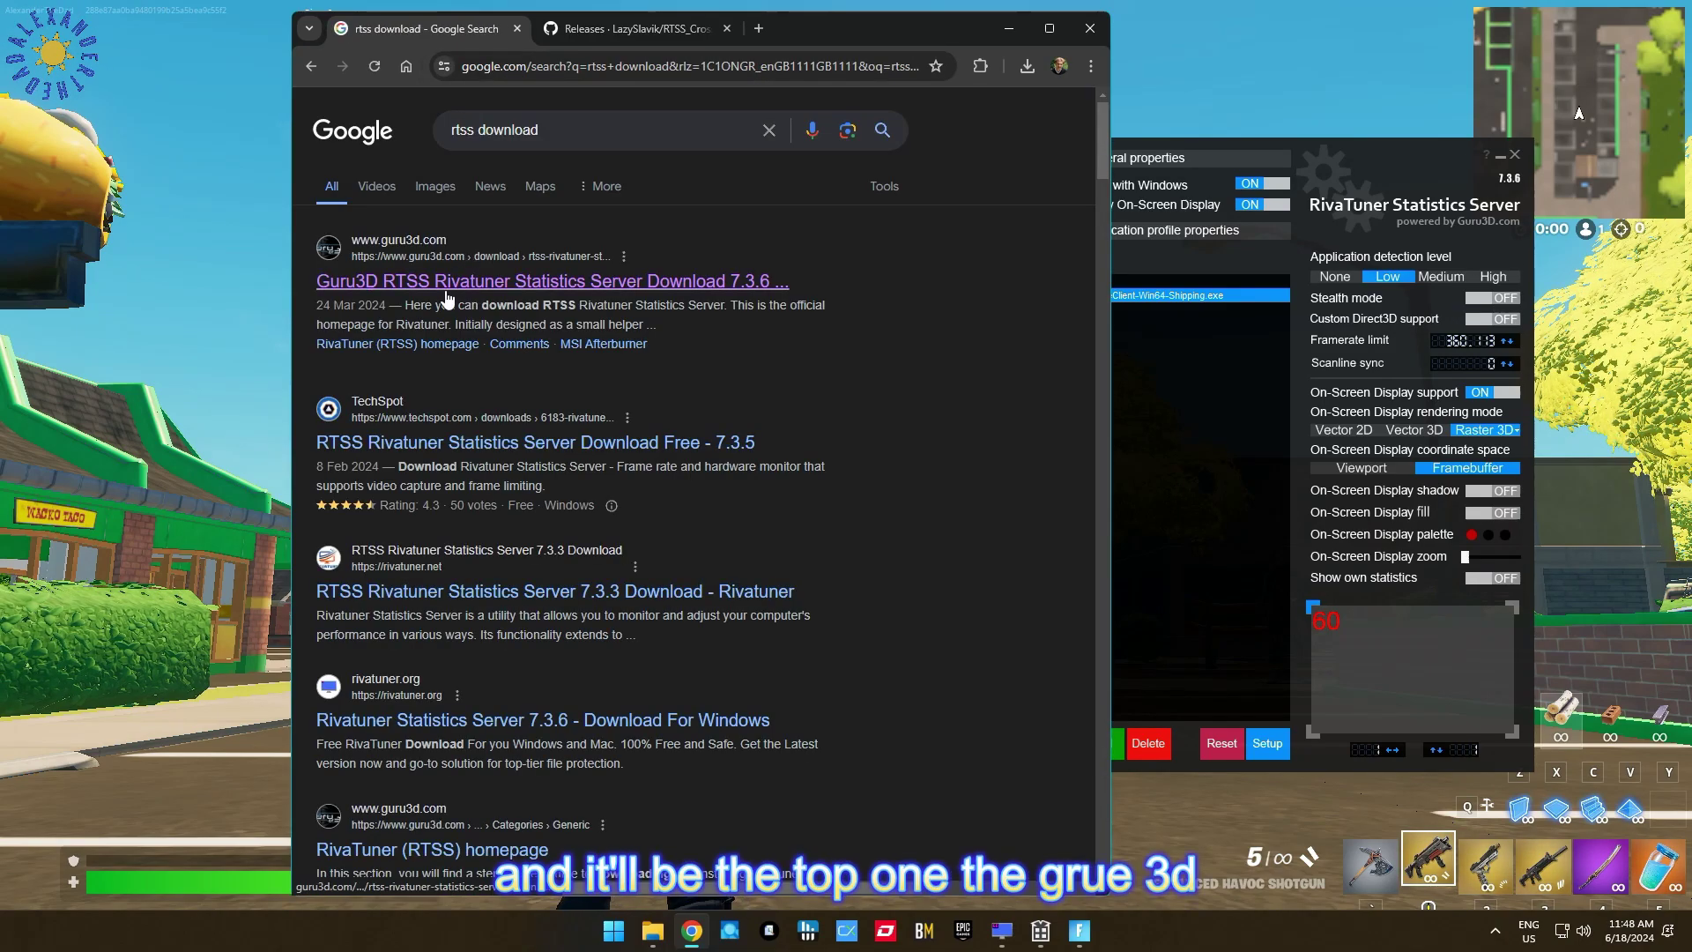
click(399, 284)
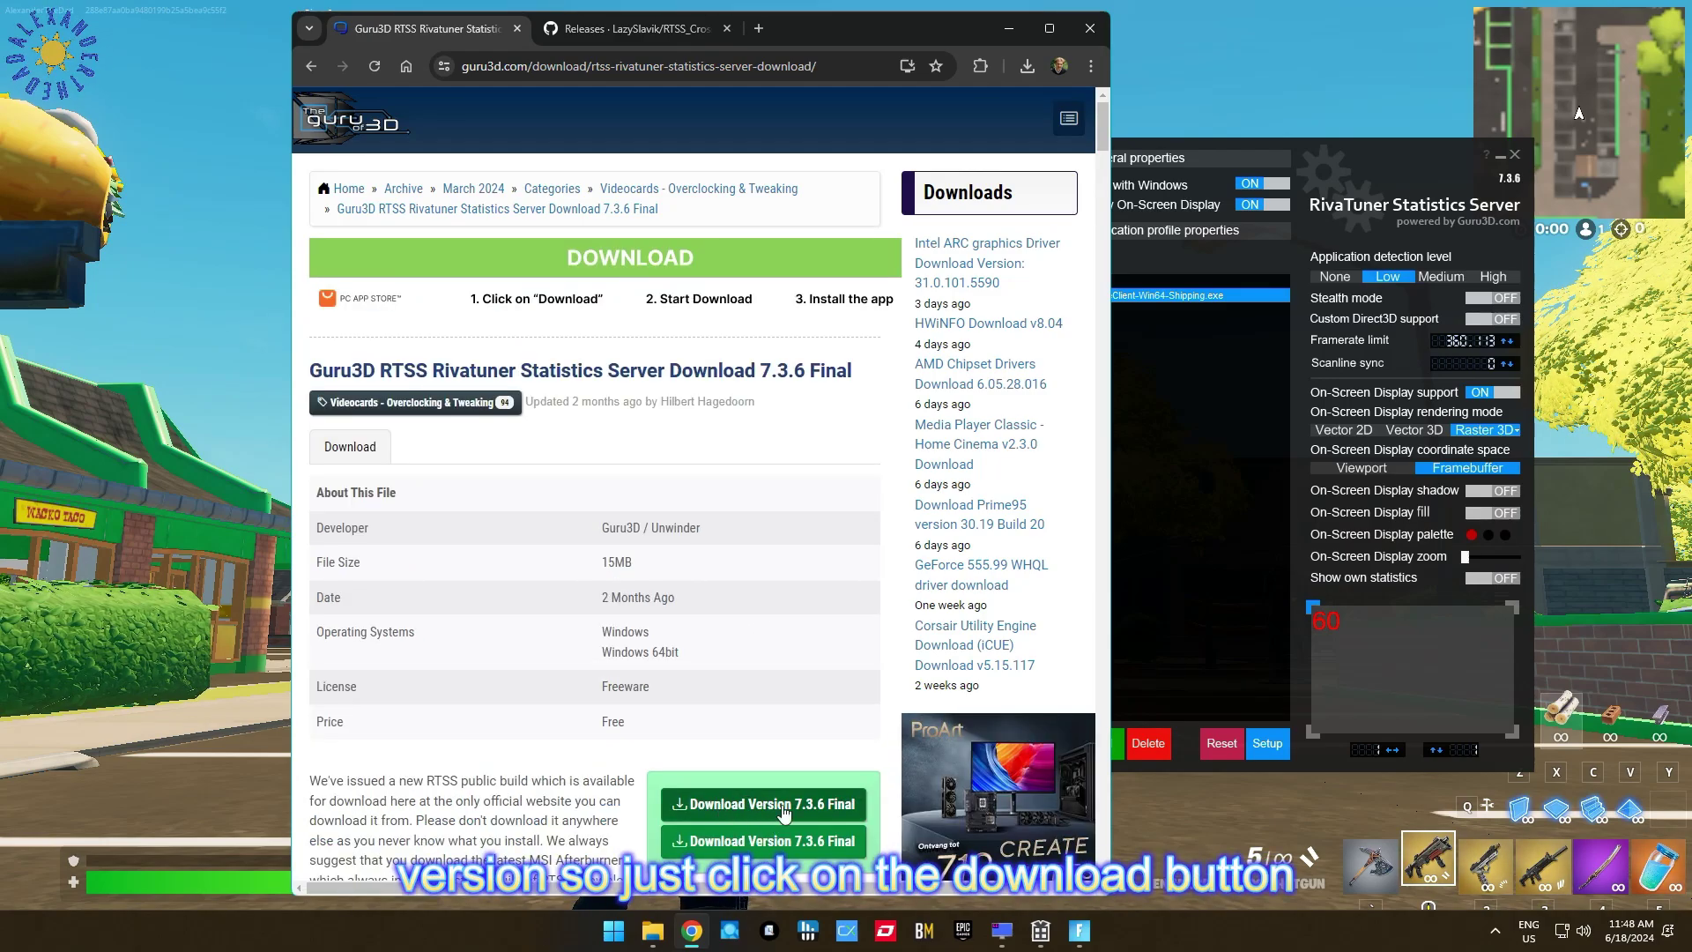
click(1029, 67)
click(973, 187)
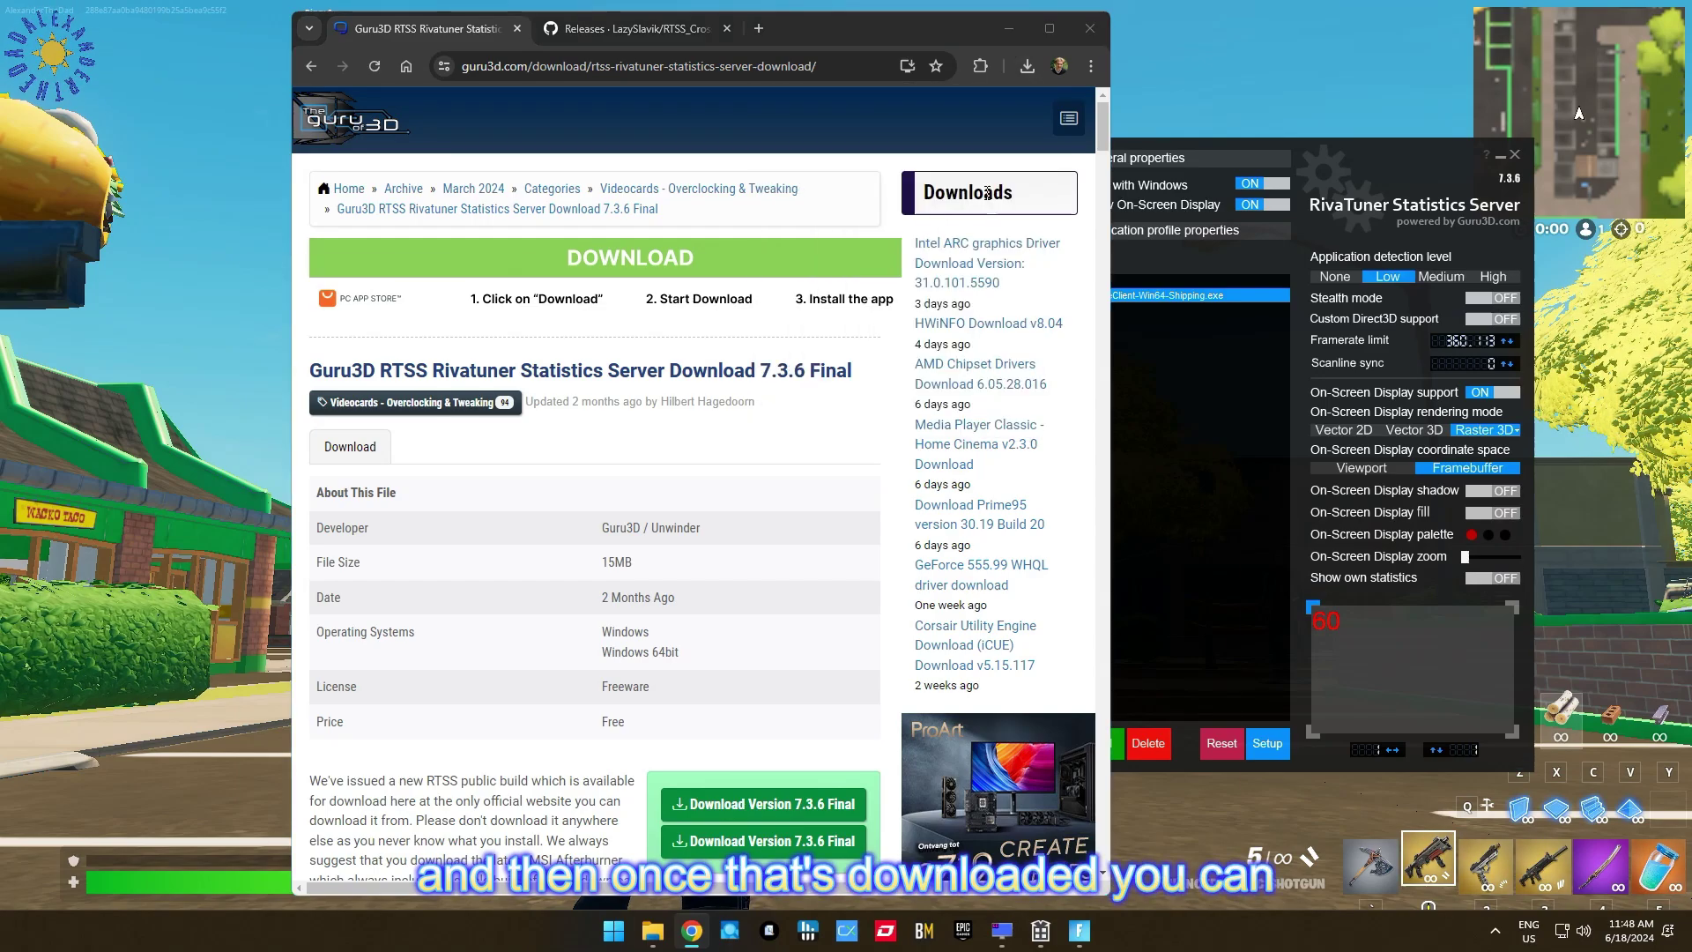
Step: Open the extracted [Guru3D.com]-RTSS (1) folder next to the RTSS zip
right_click(459, 442)
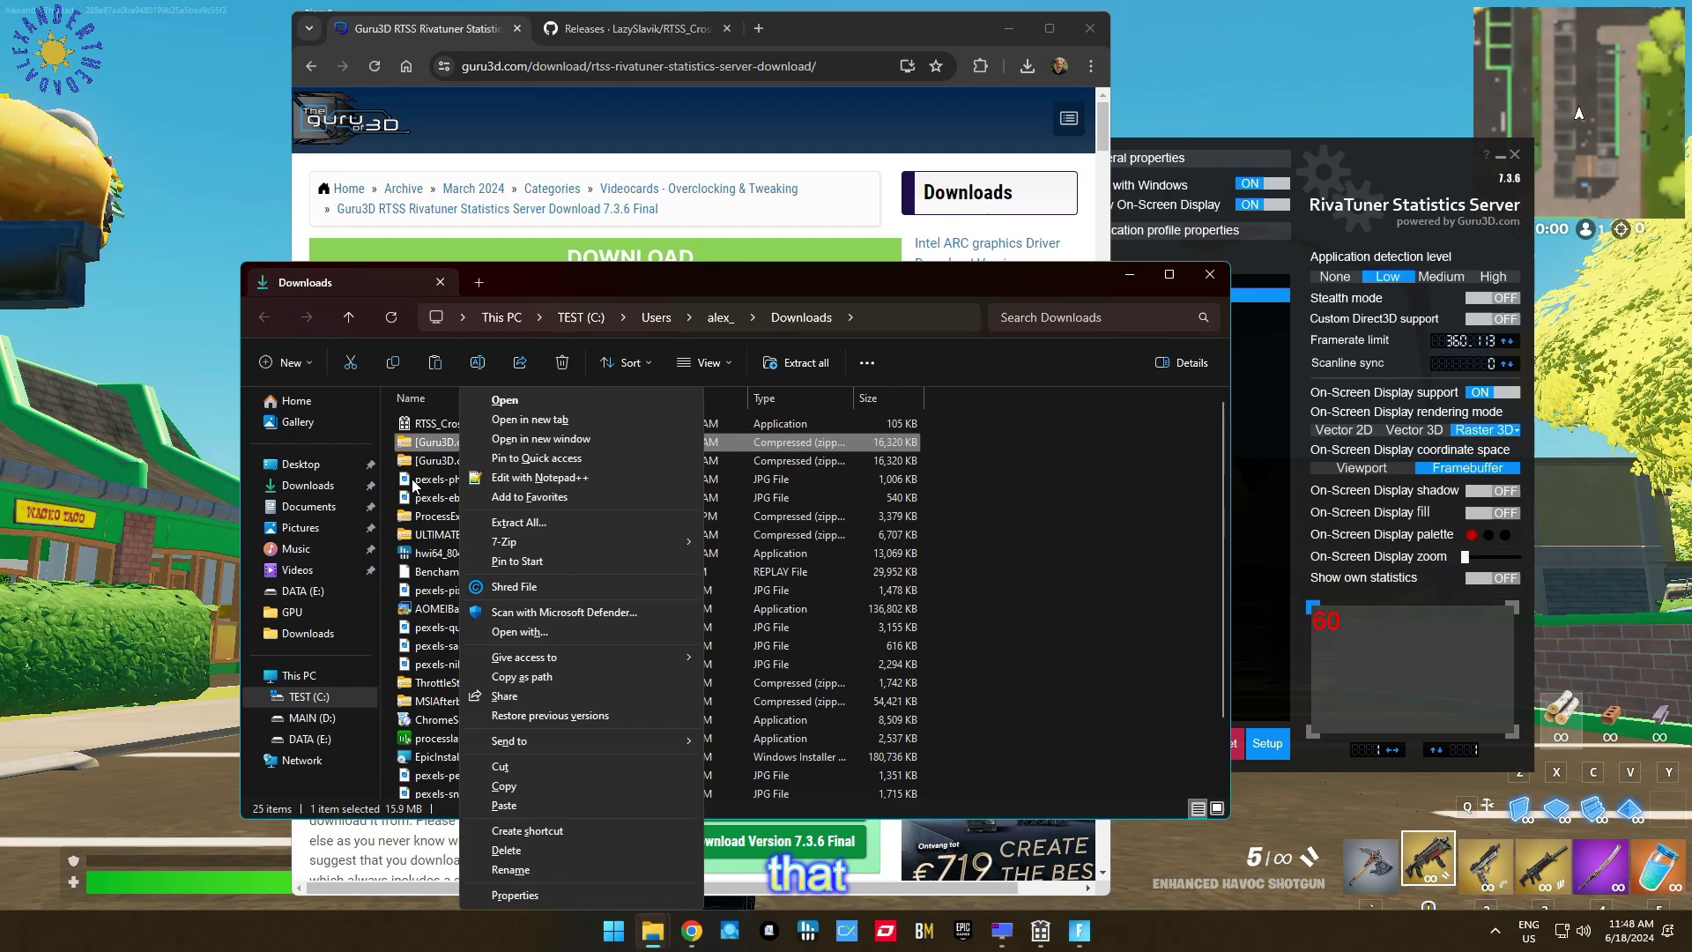
click(1001, 516)
scroll(617, 529, down, 2)
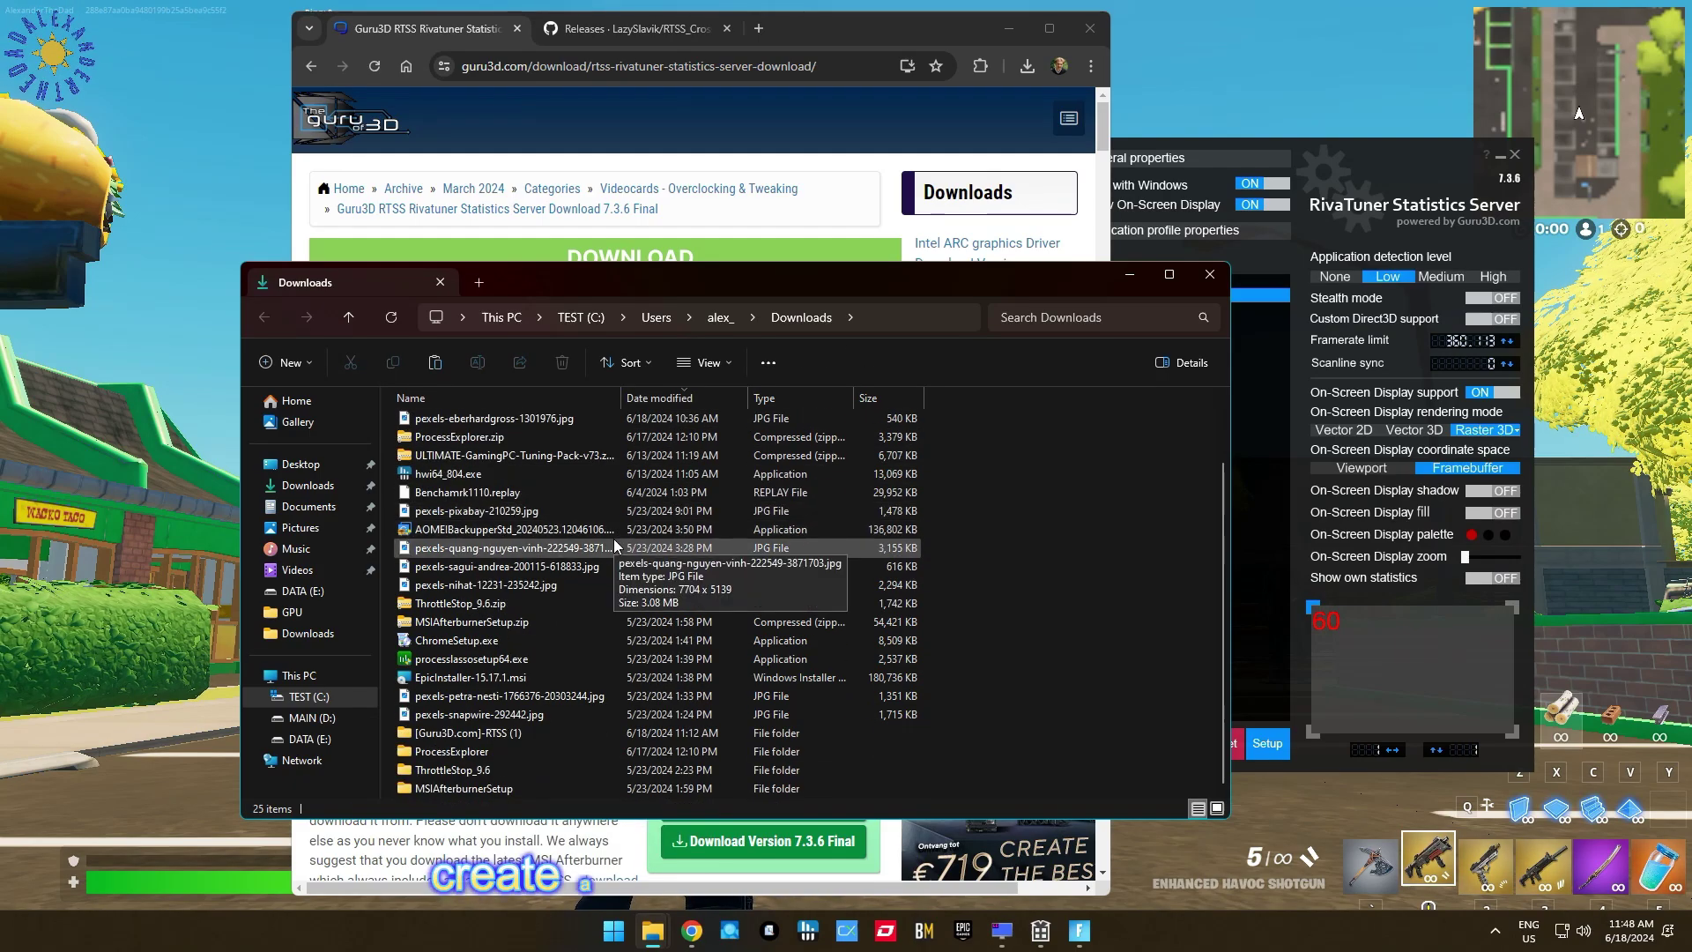
double_click(498, 738)
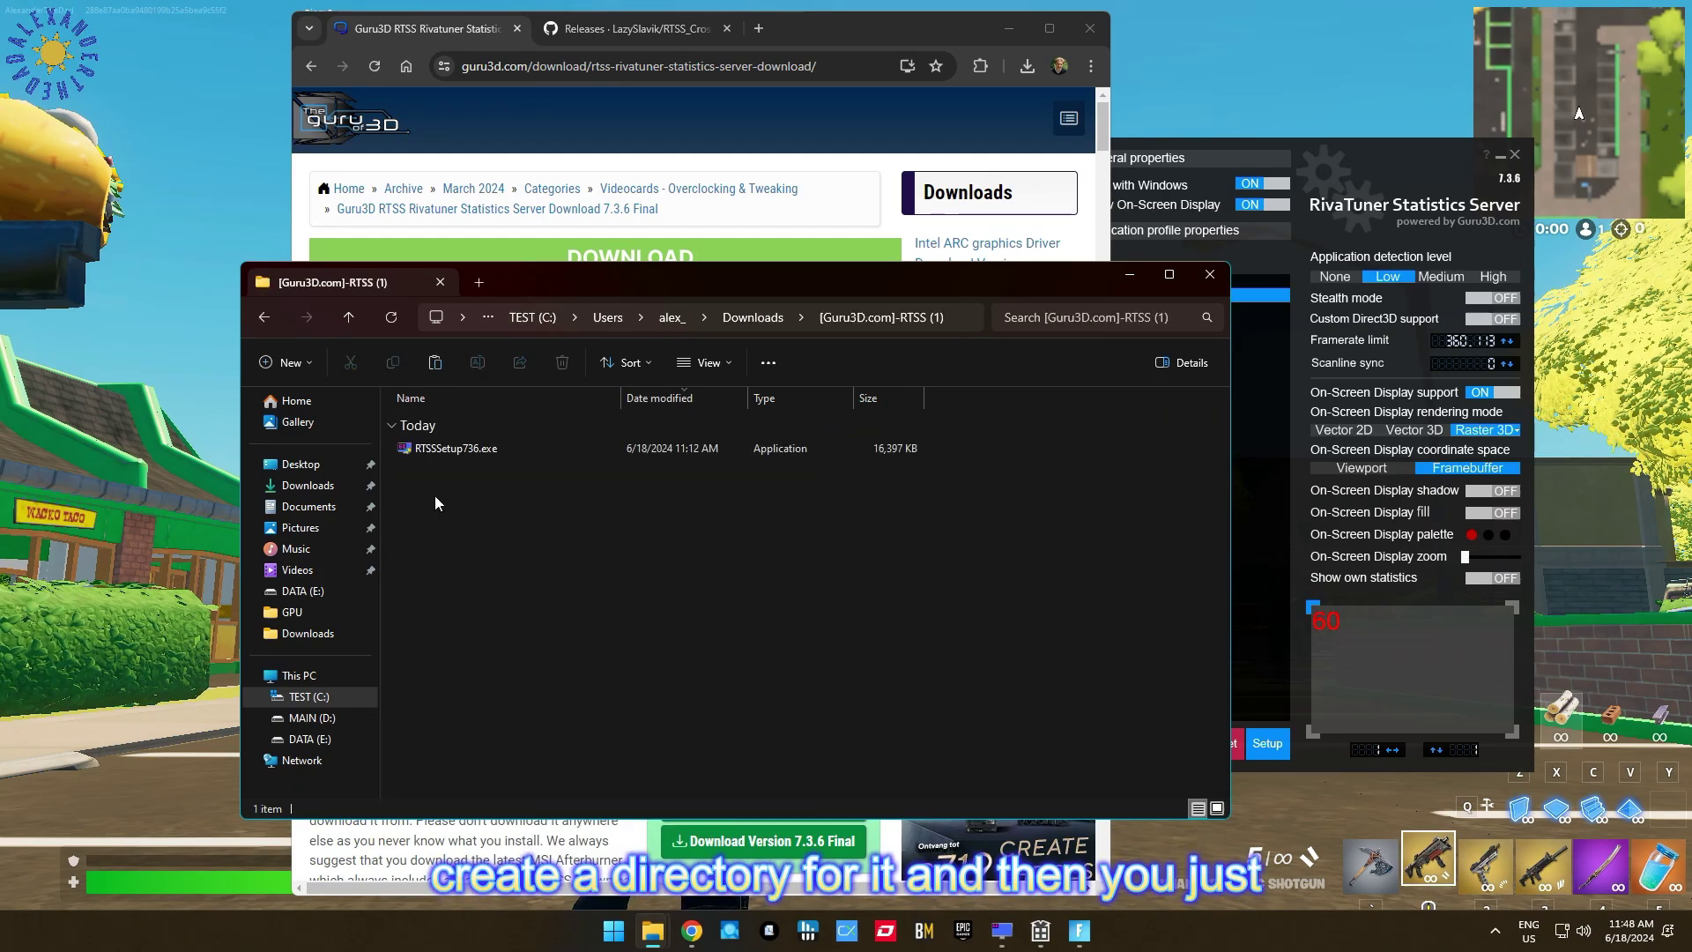
Step: Launch RTSSSetup736.exe, allow it to run, then cancel the installer
double_click(437, 446)
click(869, 619)
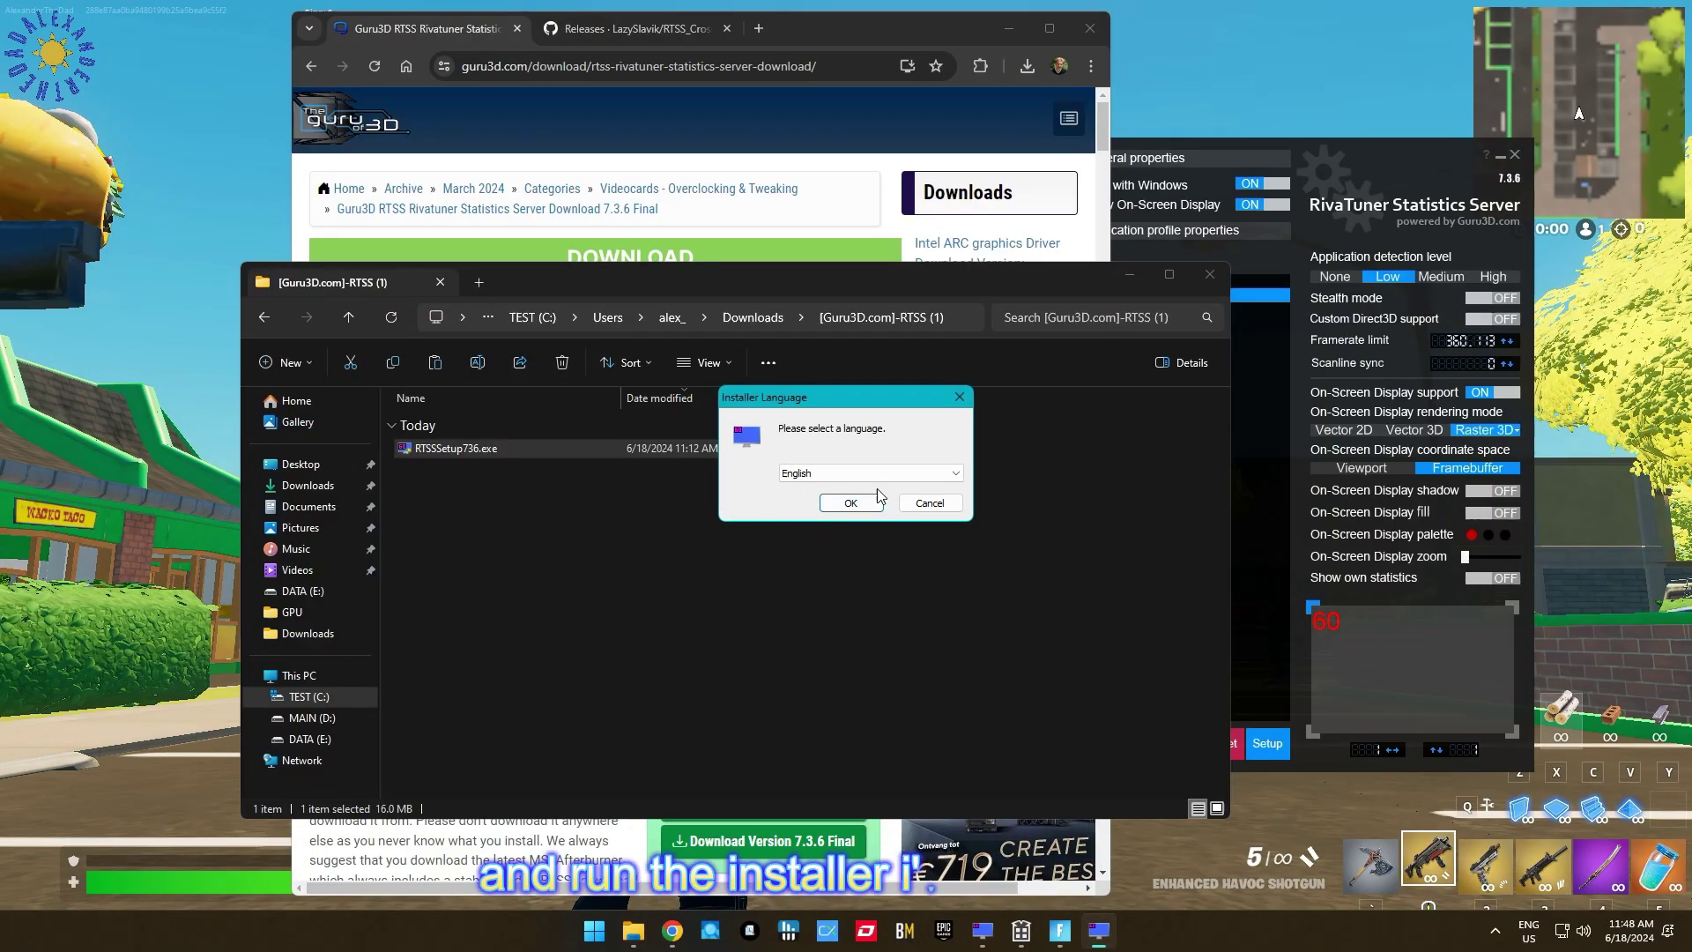
click(925, 501)
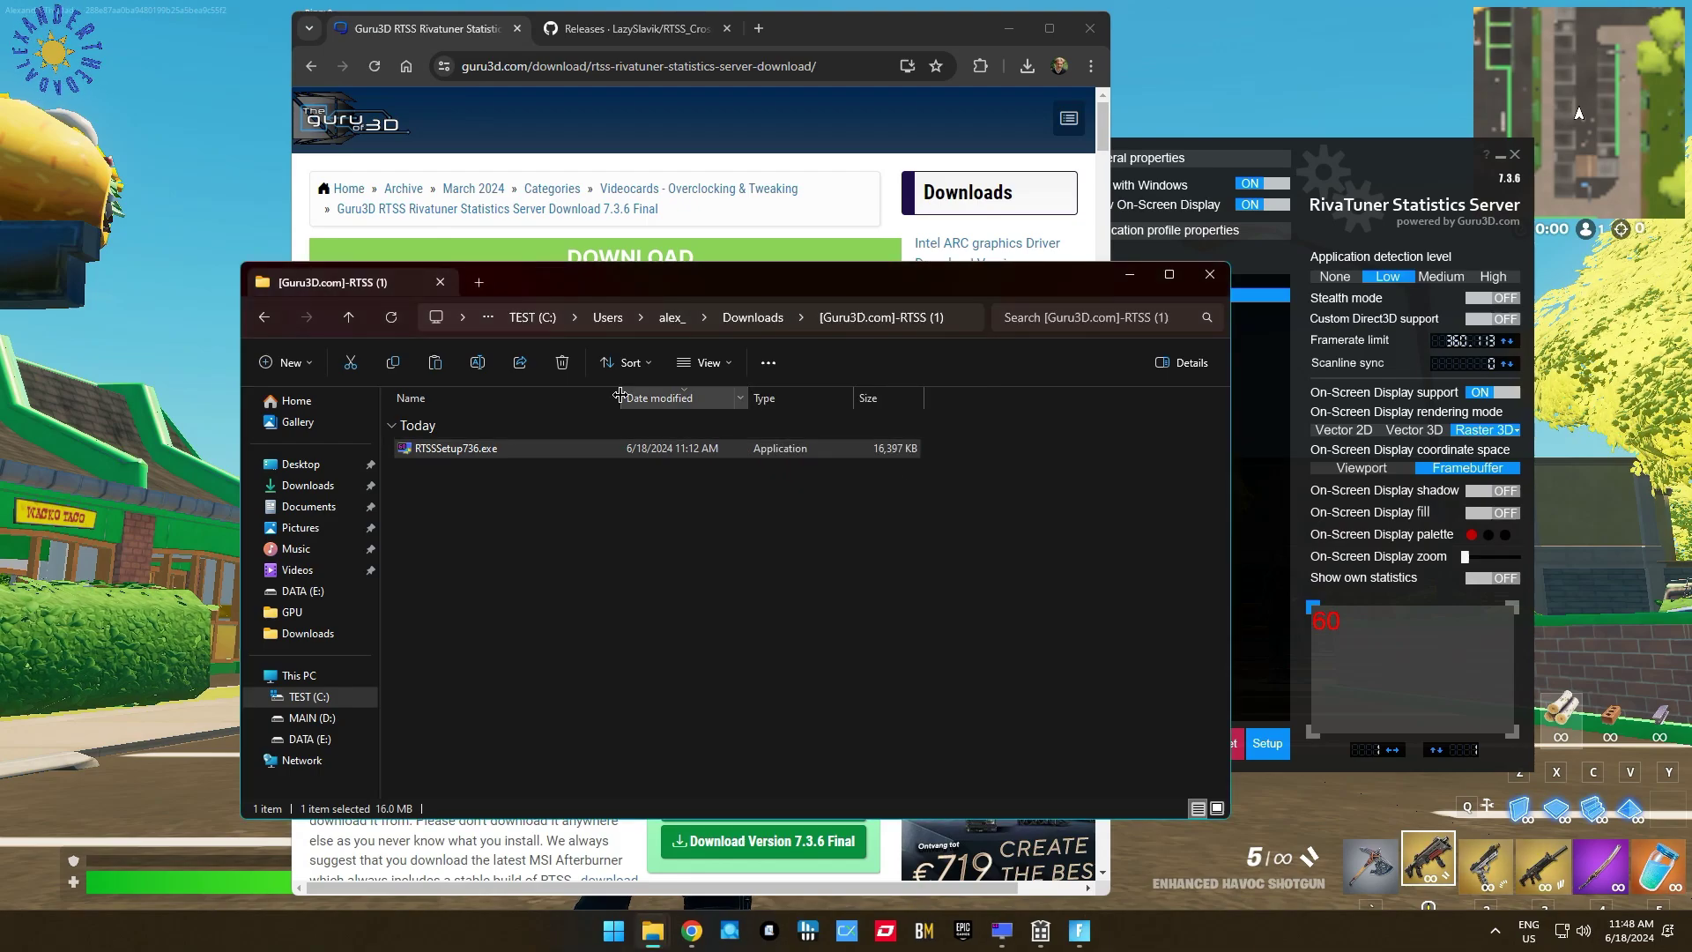
Step: Close File Explorer, search 'rtss crosshair' in Chrome, and open the RTSS_Crosshair GitHub repository
click(1204, 276)
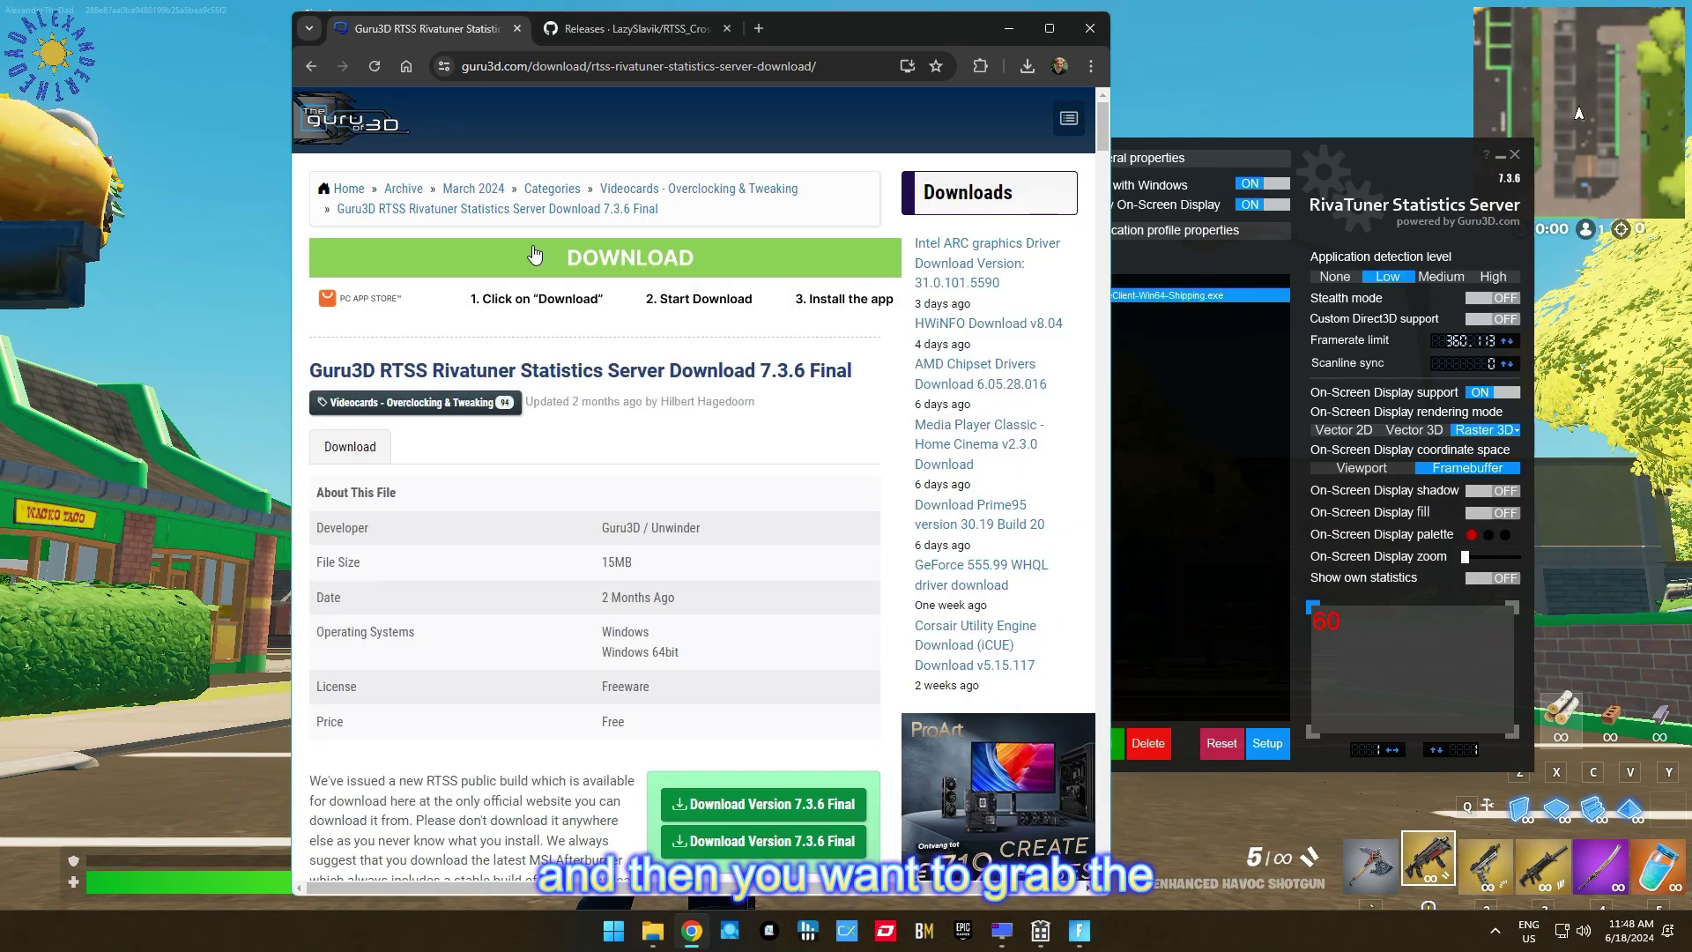
click(574, 37)
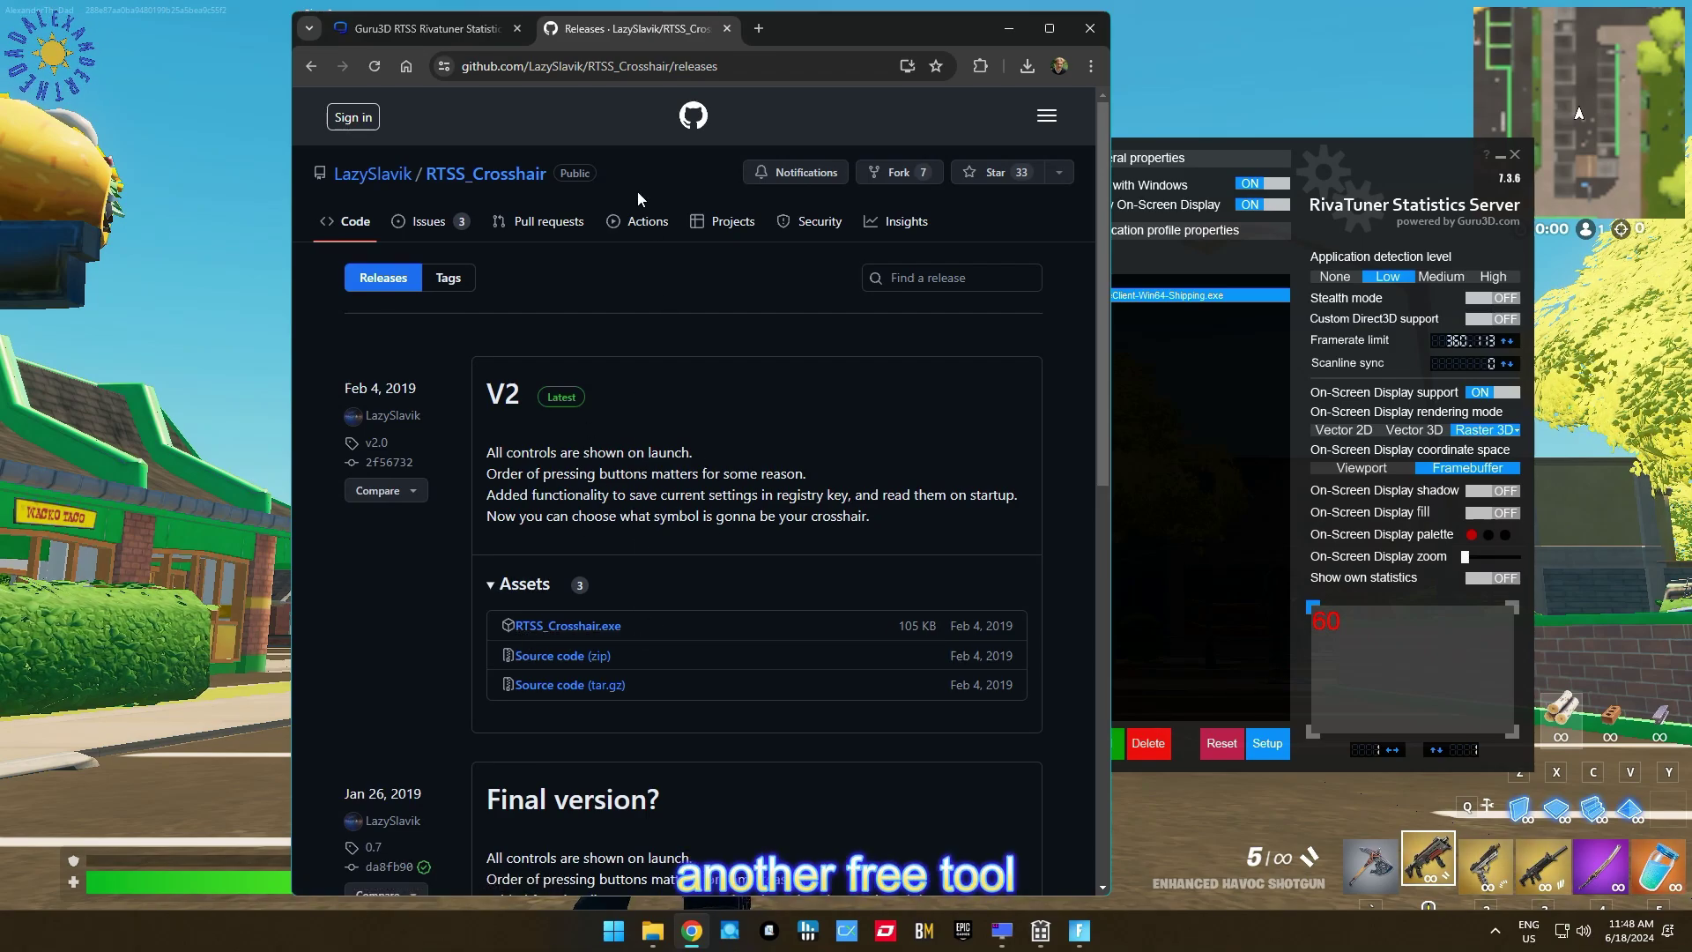
click(738, 70)
key(ctrl+a)
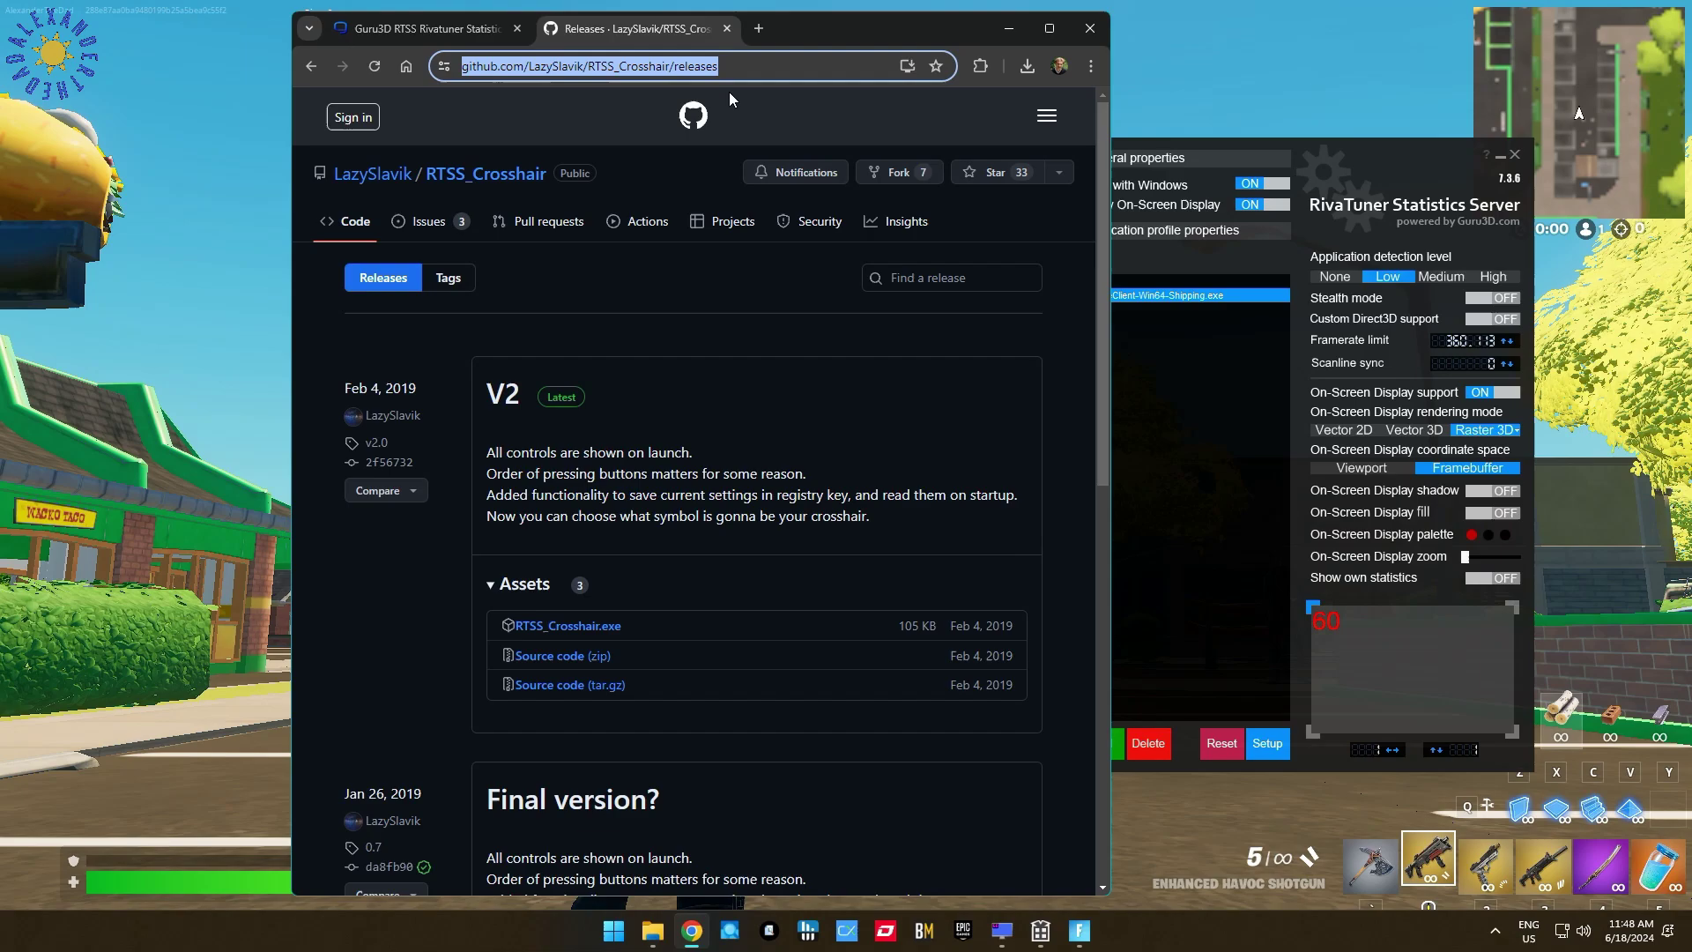
text(rtss)
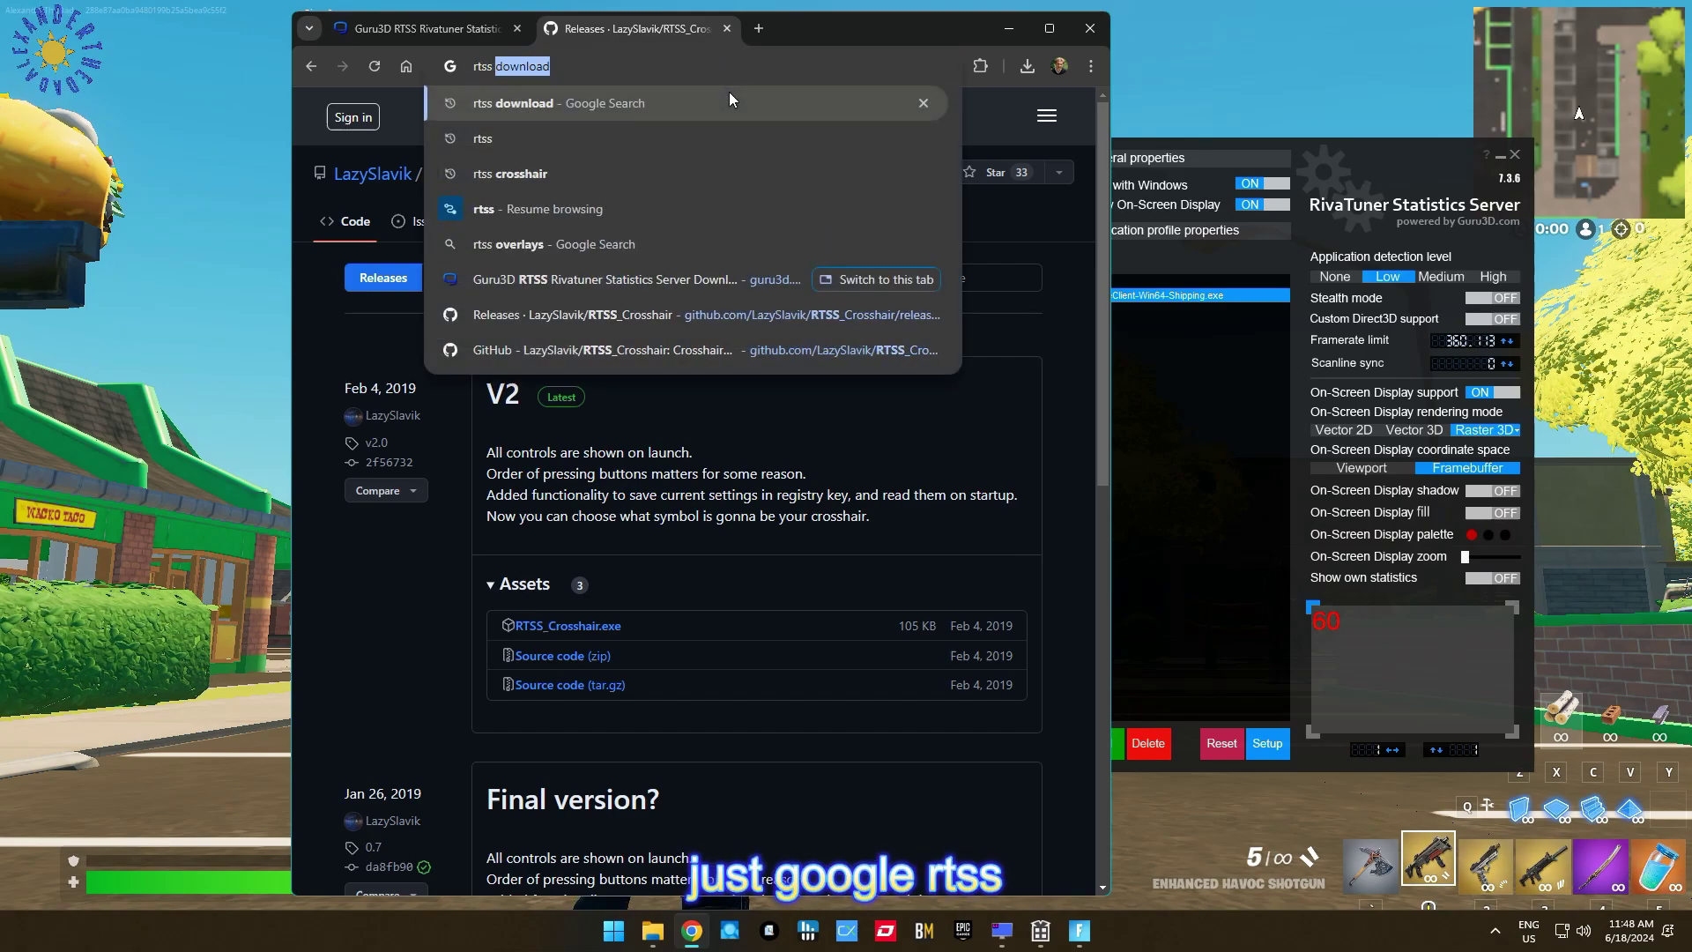
text( c)
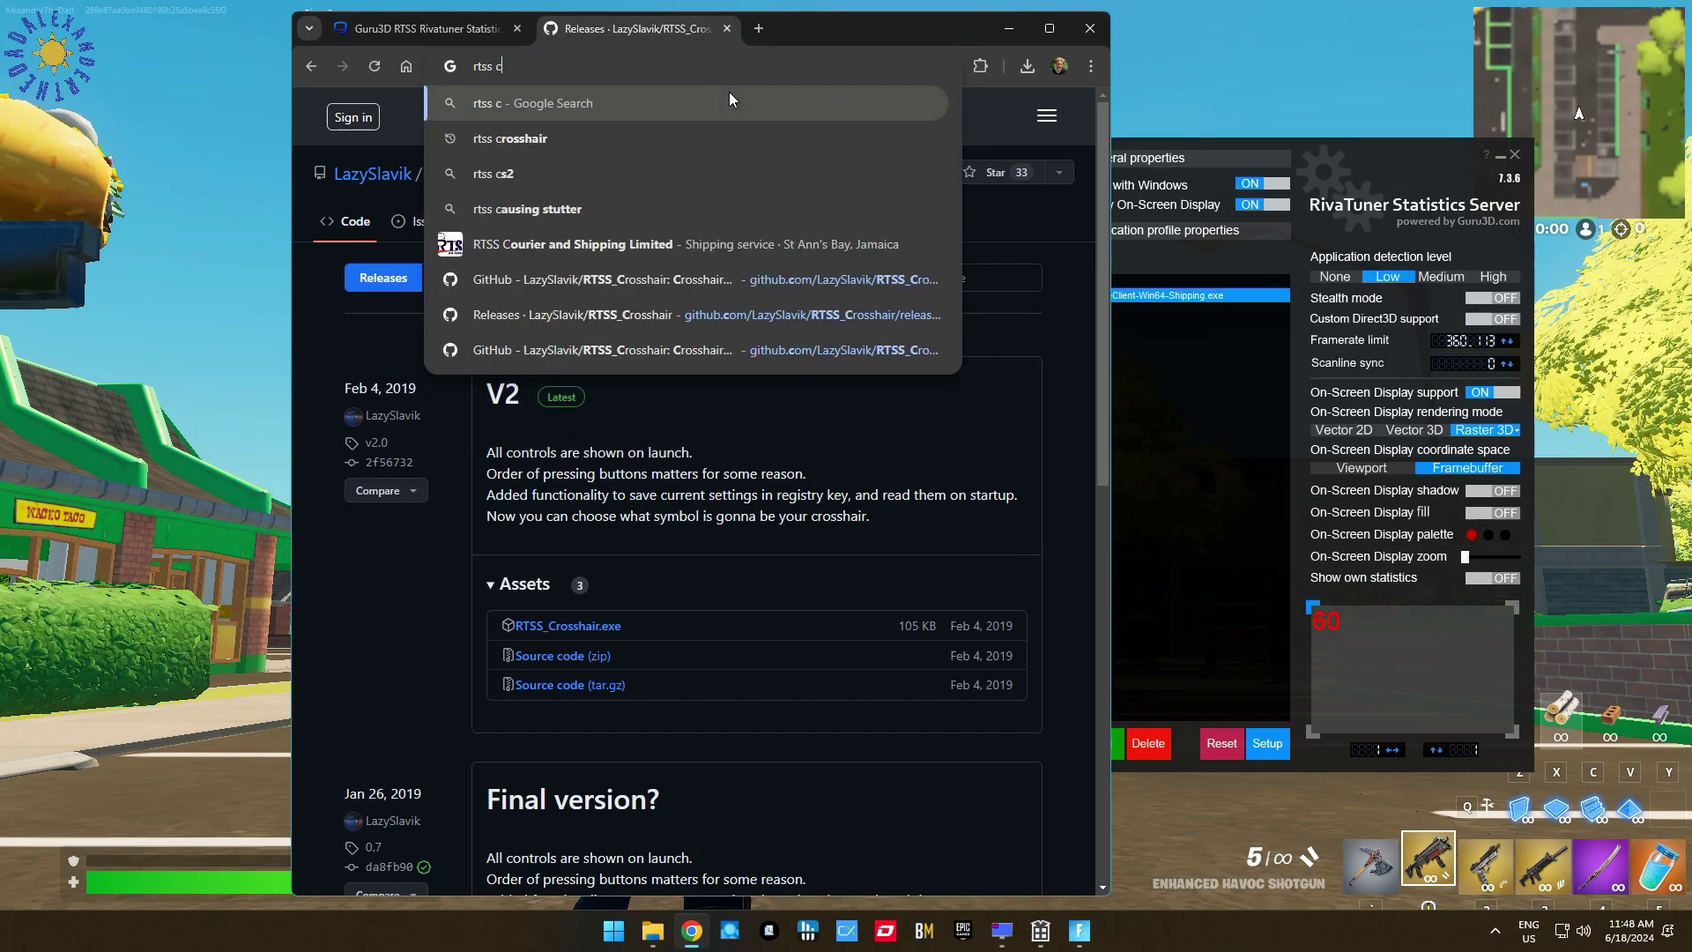
text(rosshair)
key(Return)
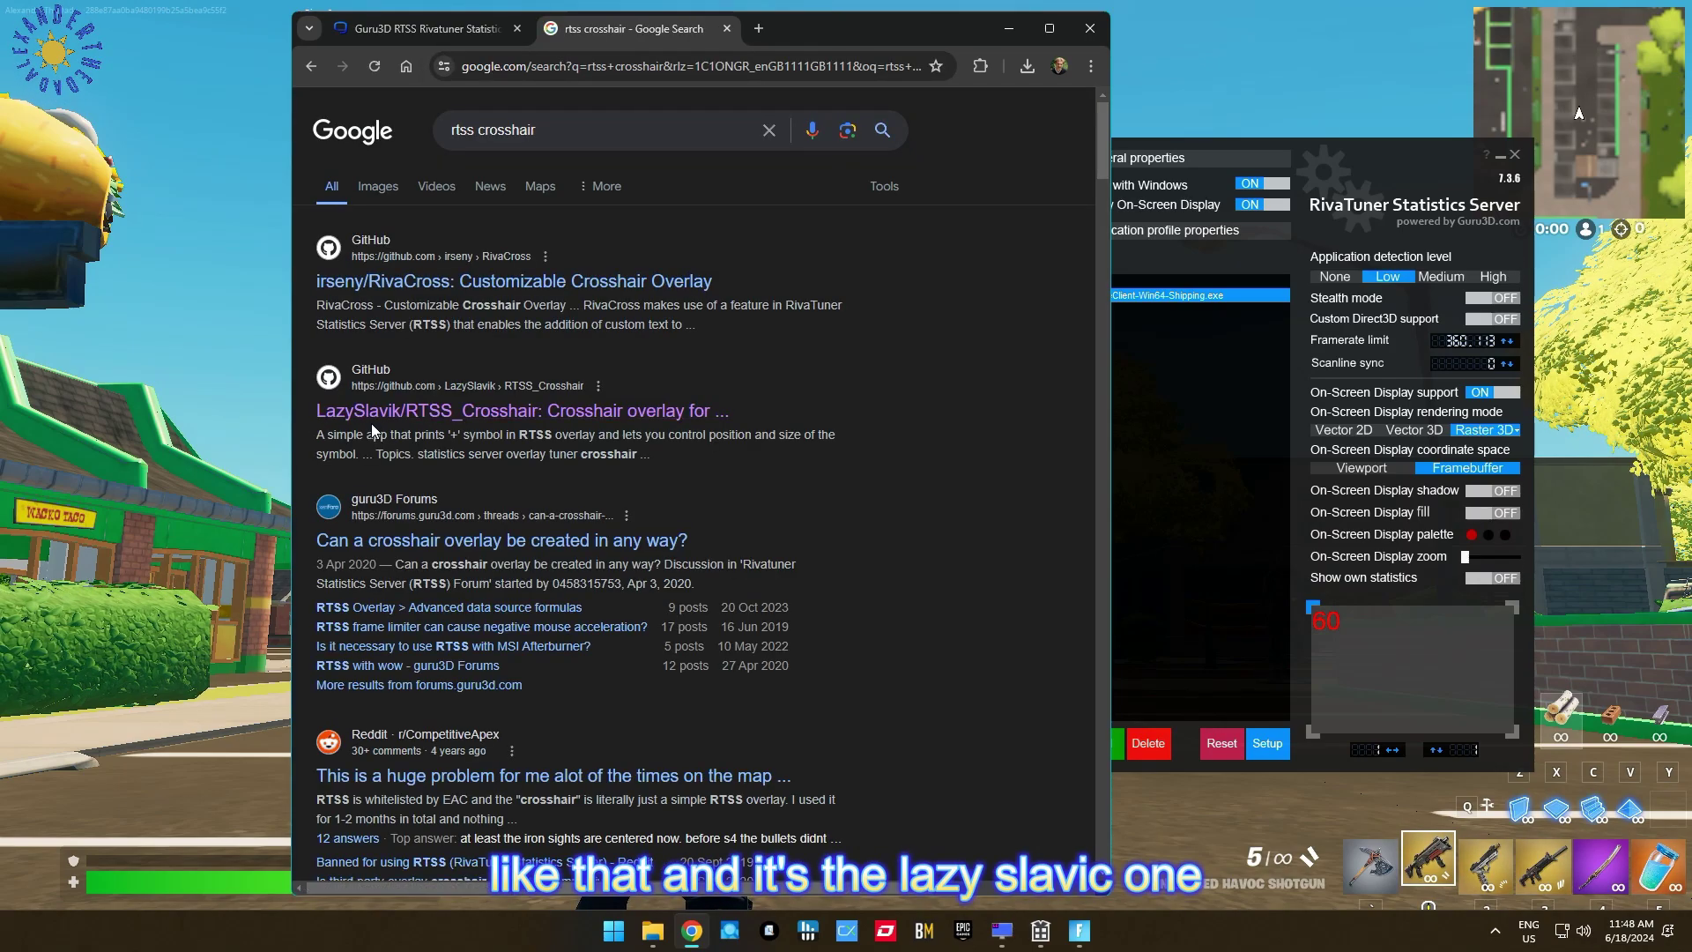
click(383, 410)
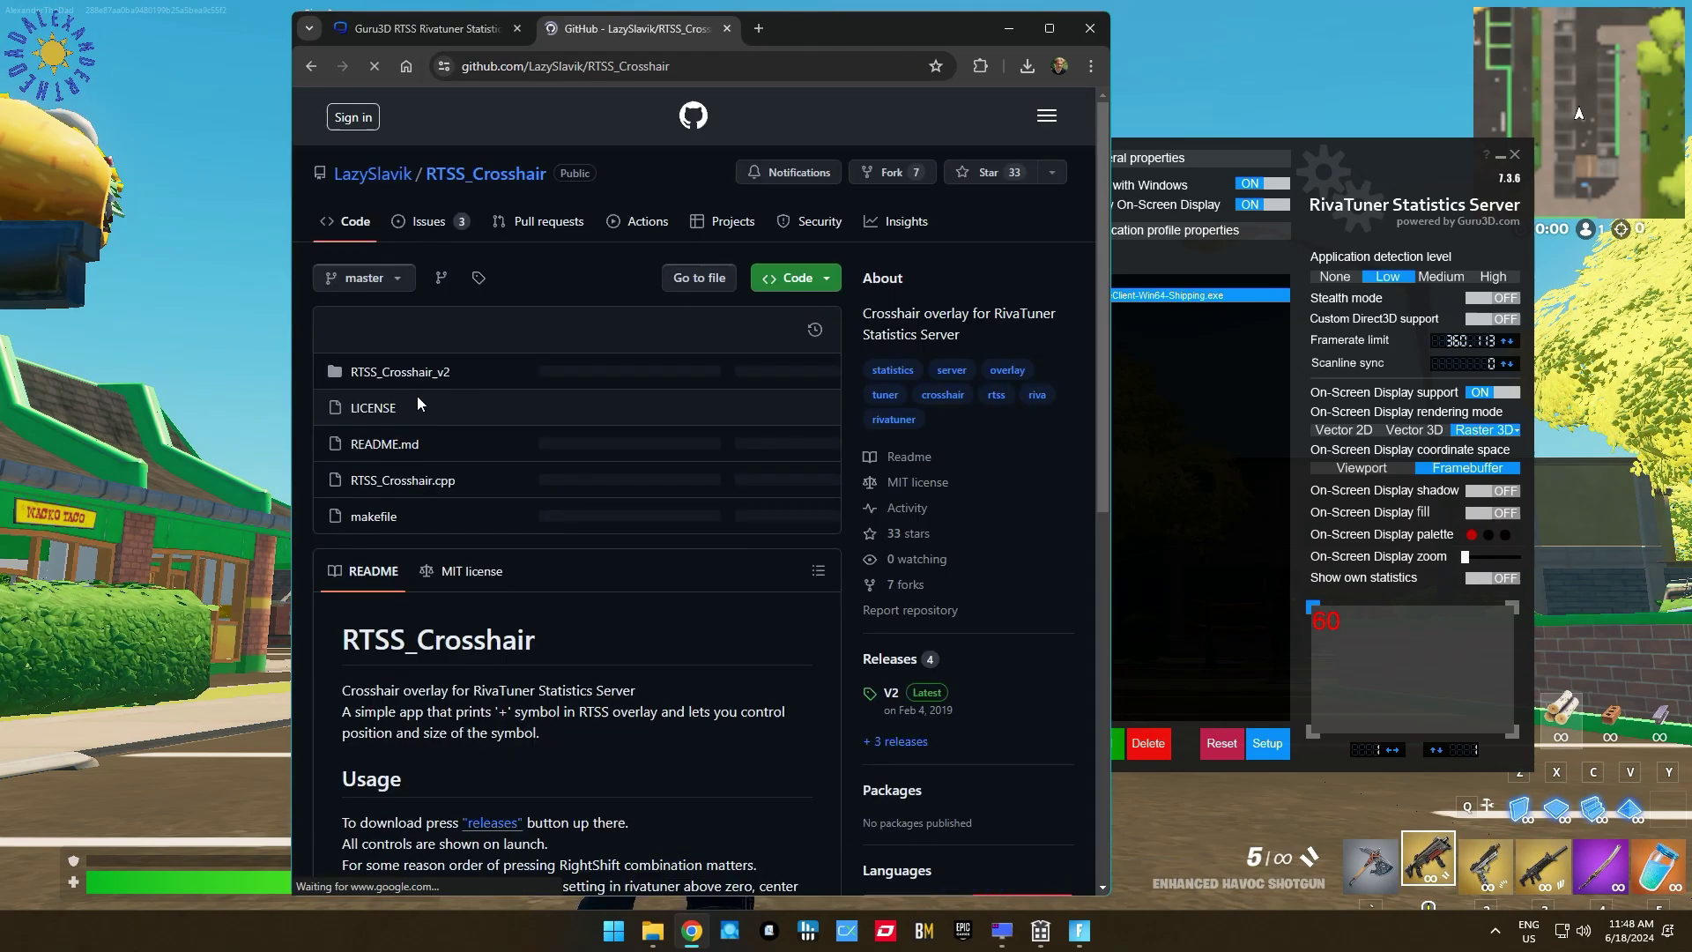
Step: Download RTSS_Crosshair.exe from the Releases page and show it in the Downloads folder
click(493, 824)
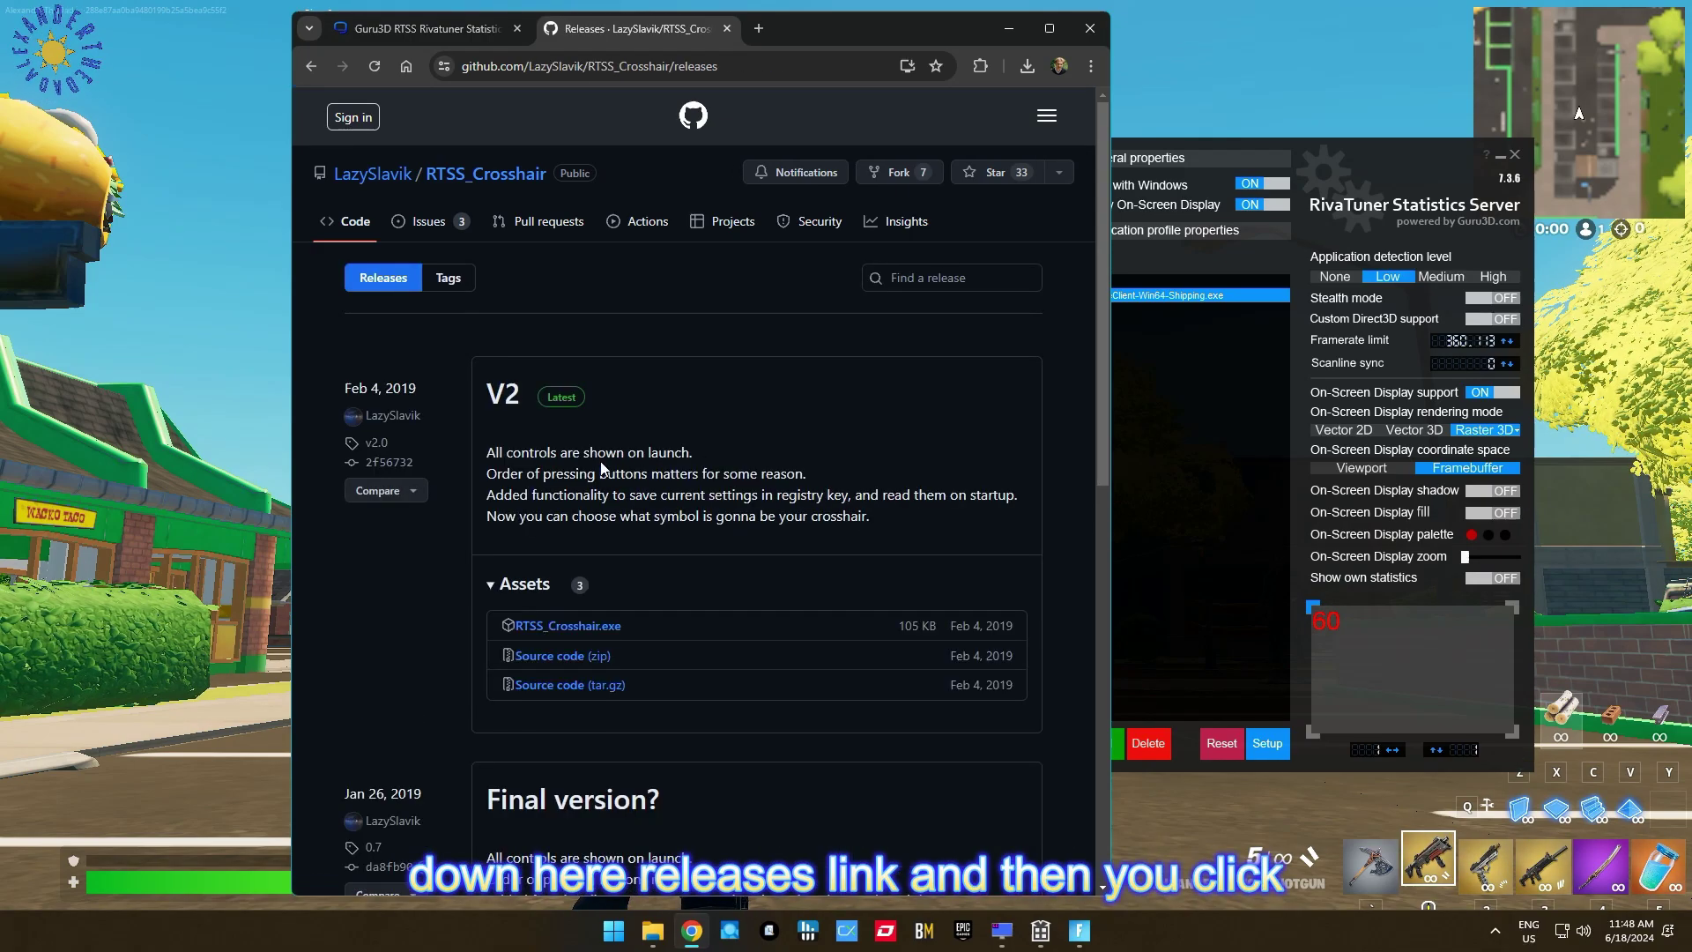
right_click(593, 628)
click(545, 633)
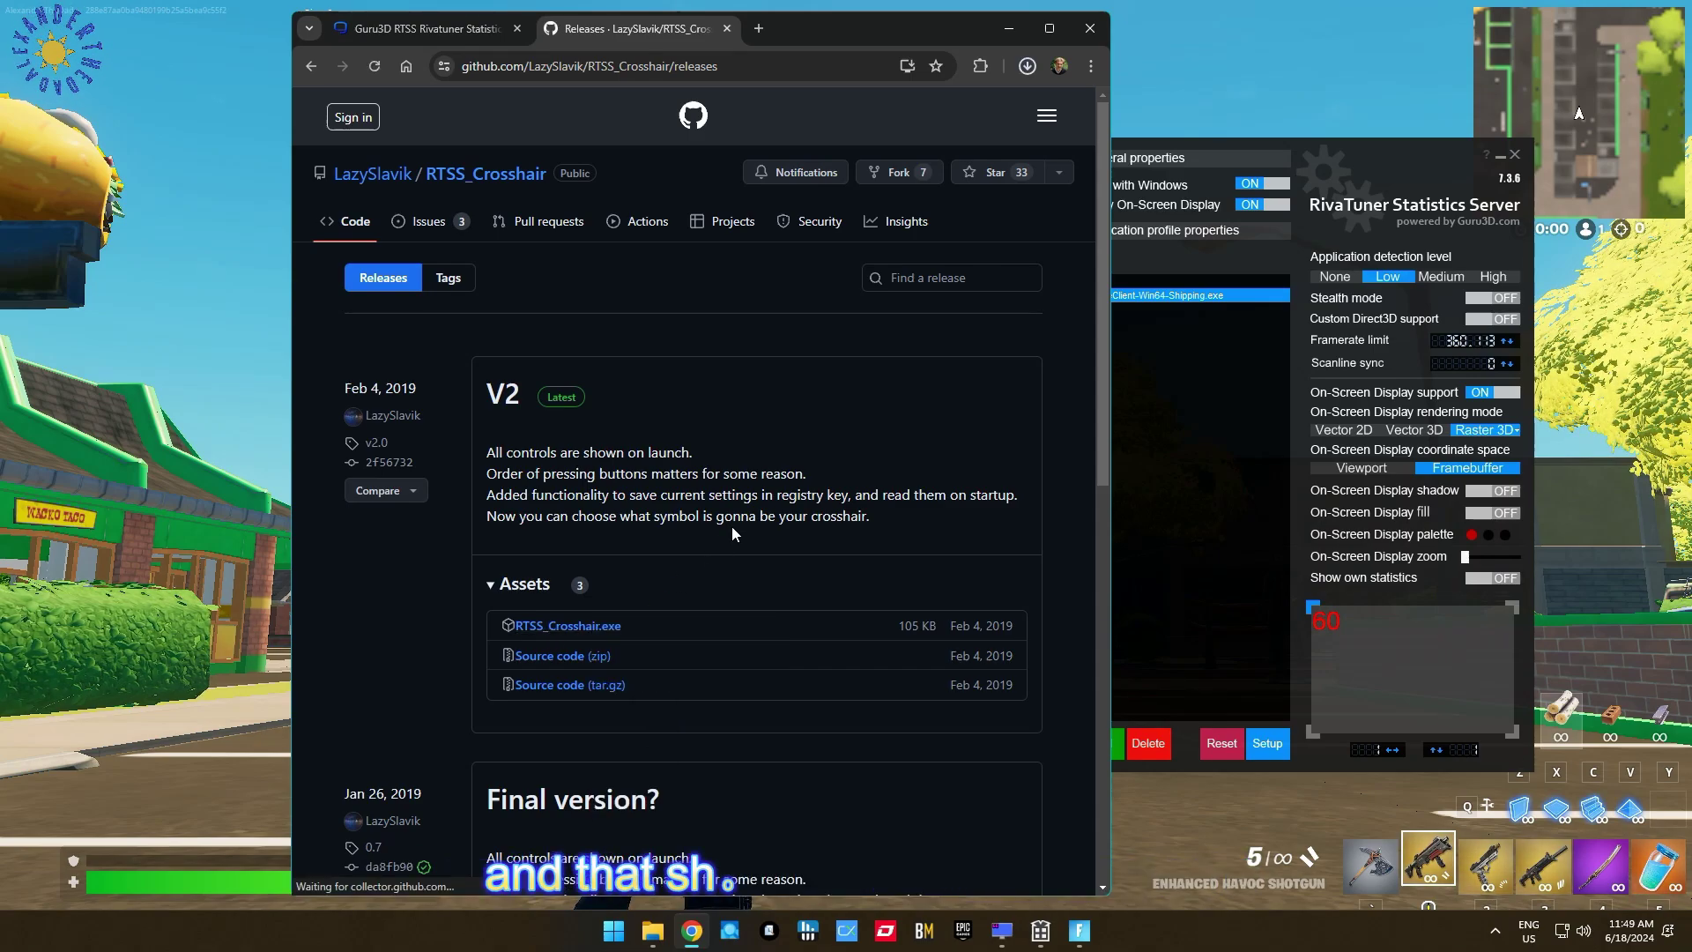
click(1025, 60)
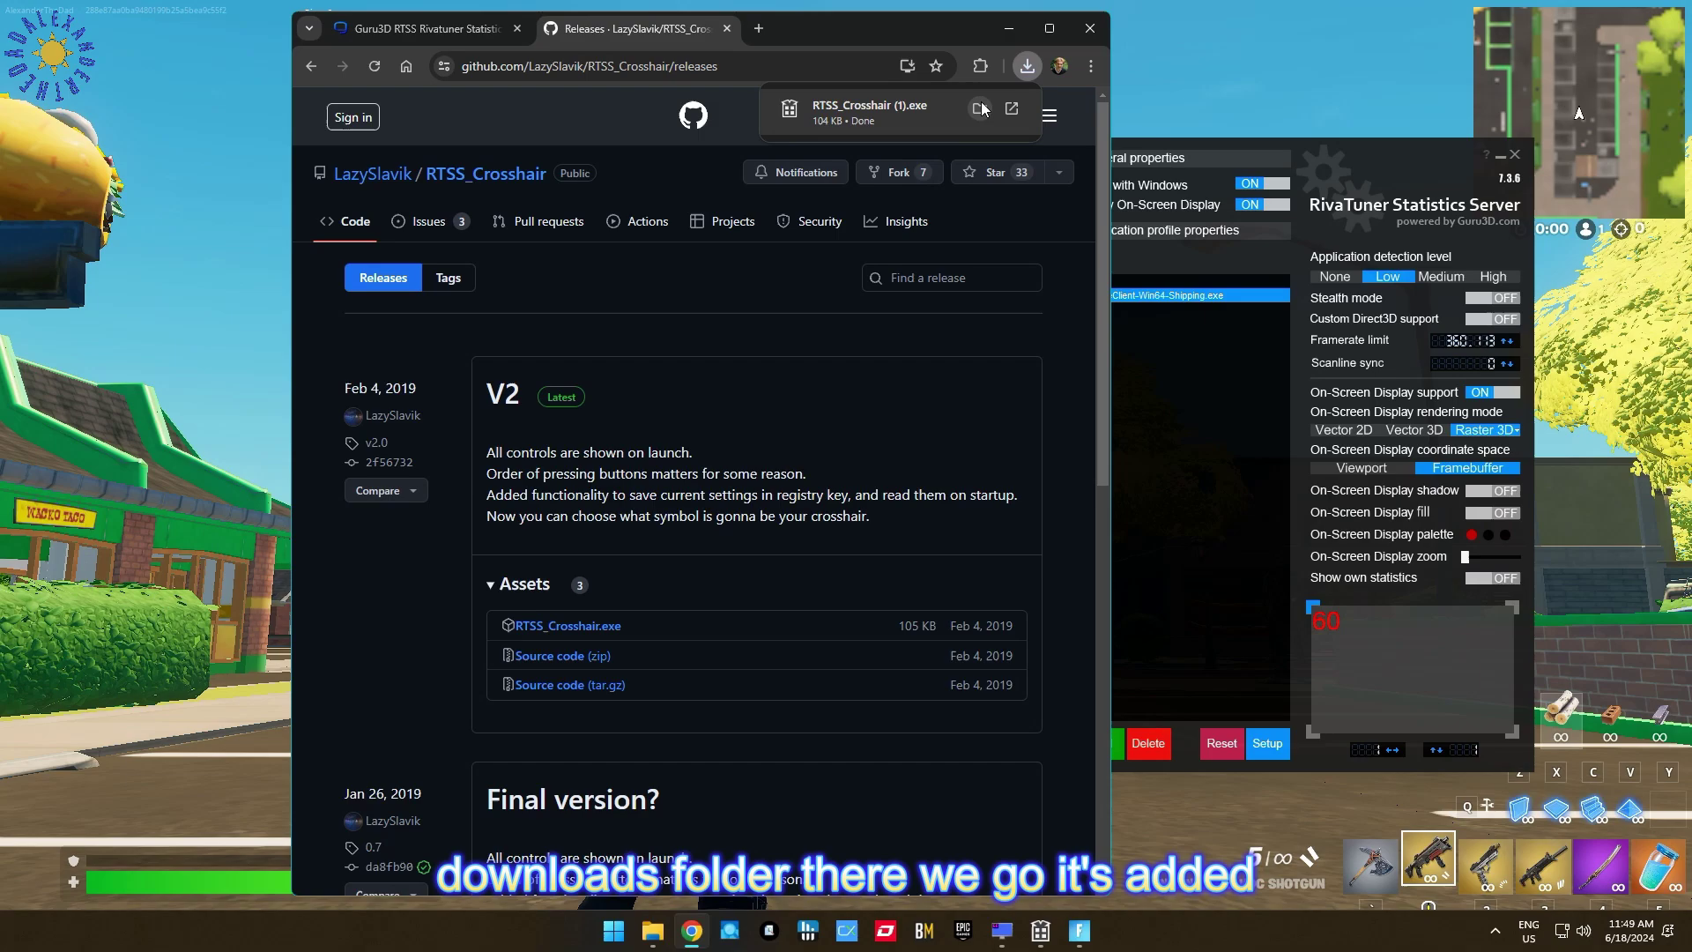
click(981, 109)
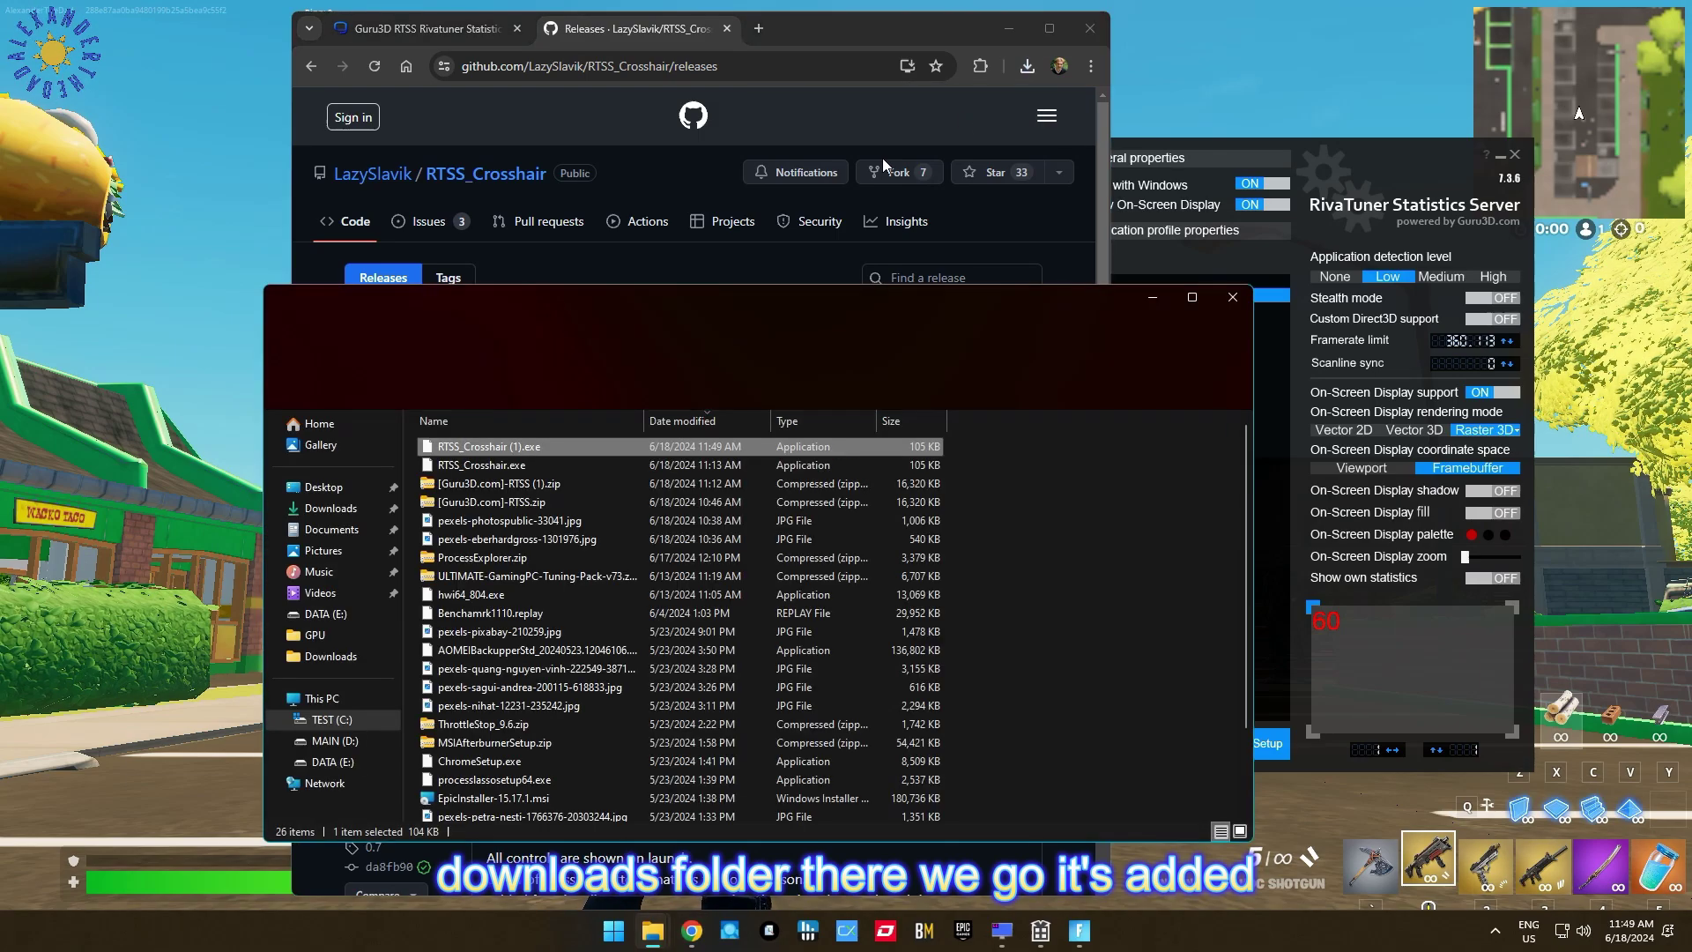
Step: Locate RTSS_Crosshair.exe in the Documents folder and open its context menu
click(449, 466)
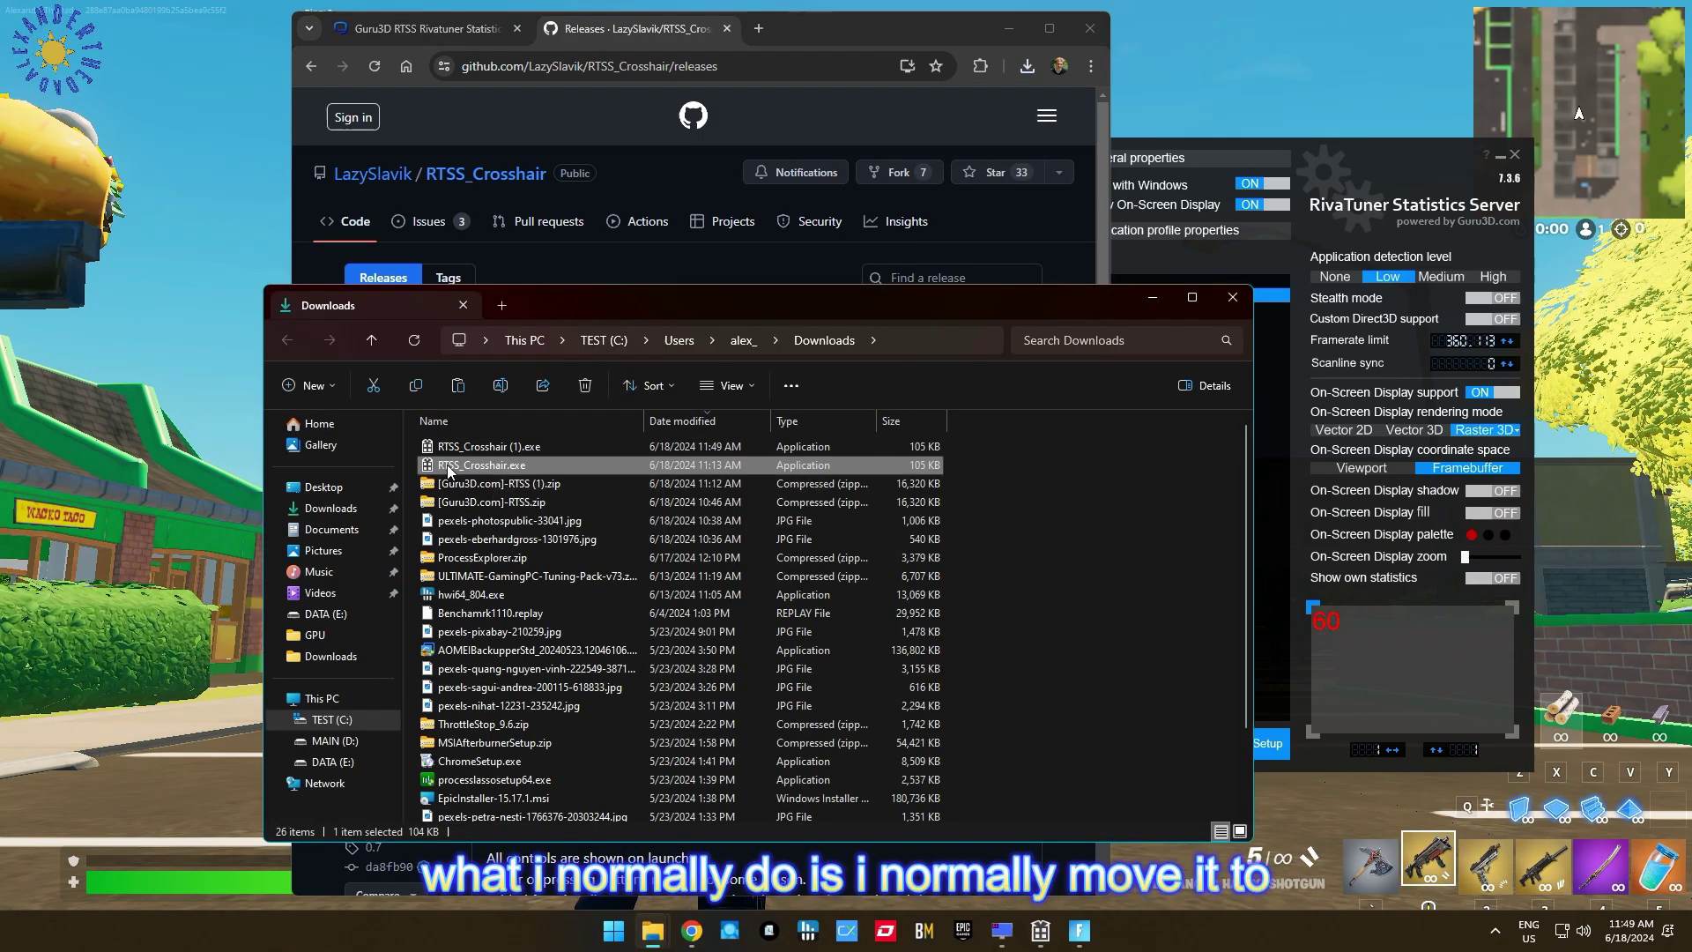
click(337, 531)
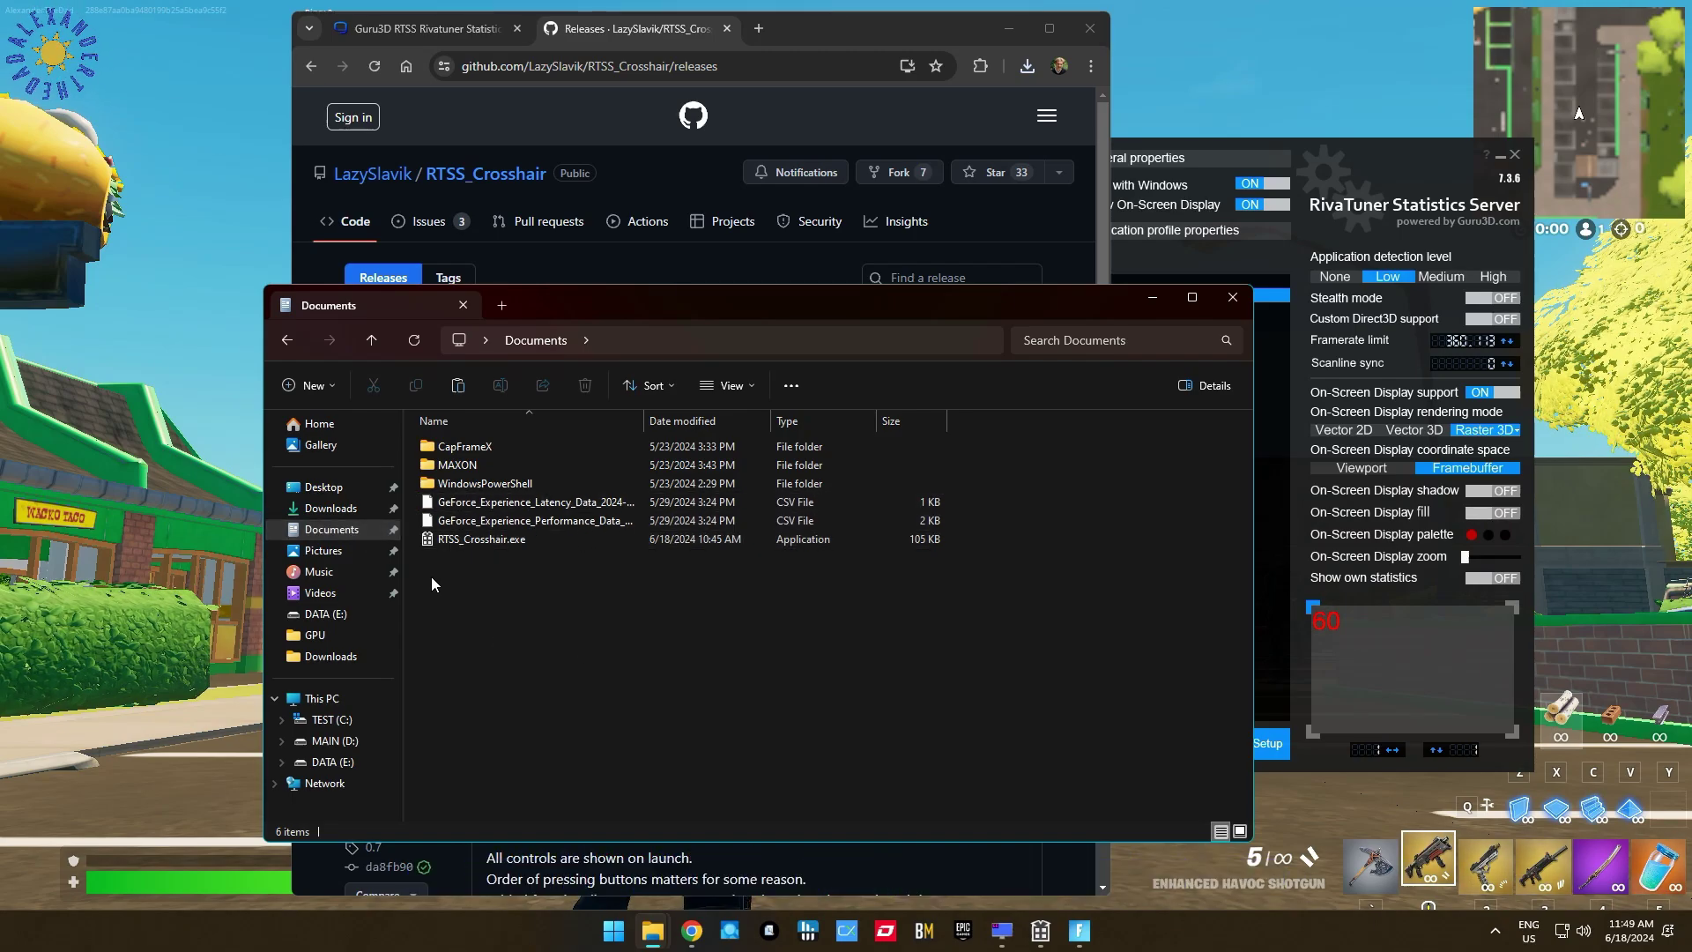
click(457, 545)
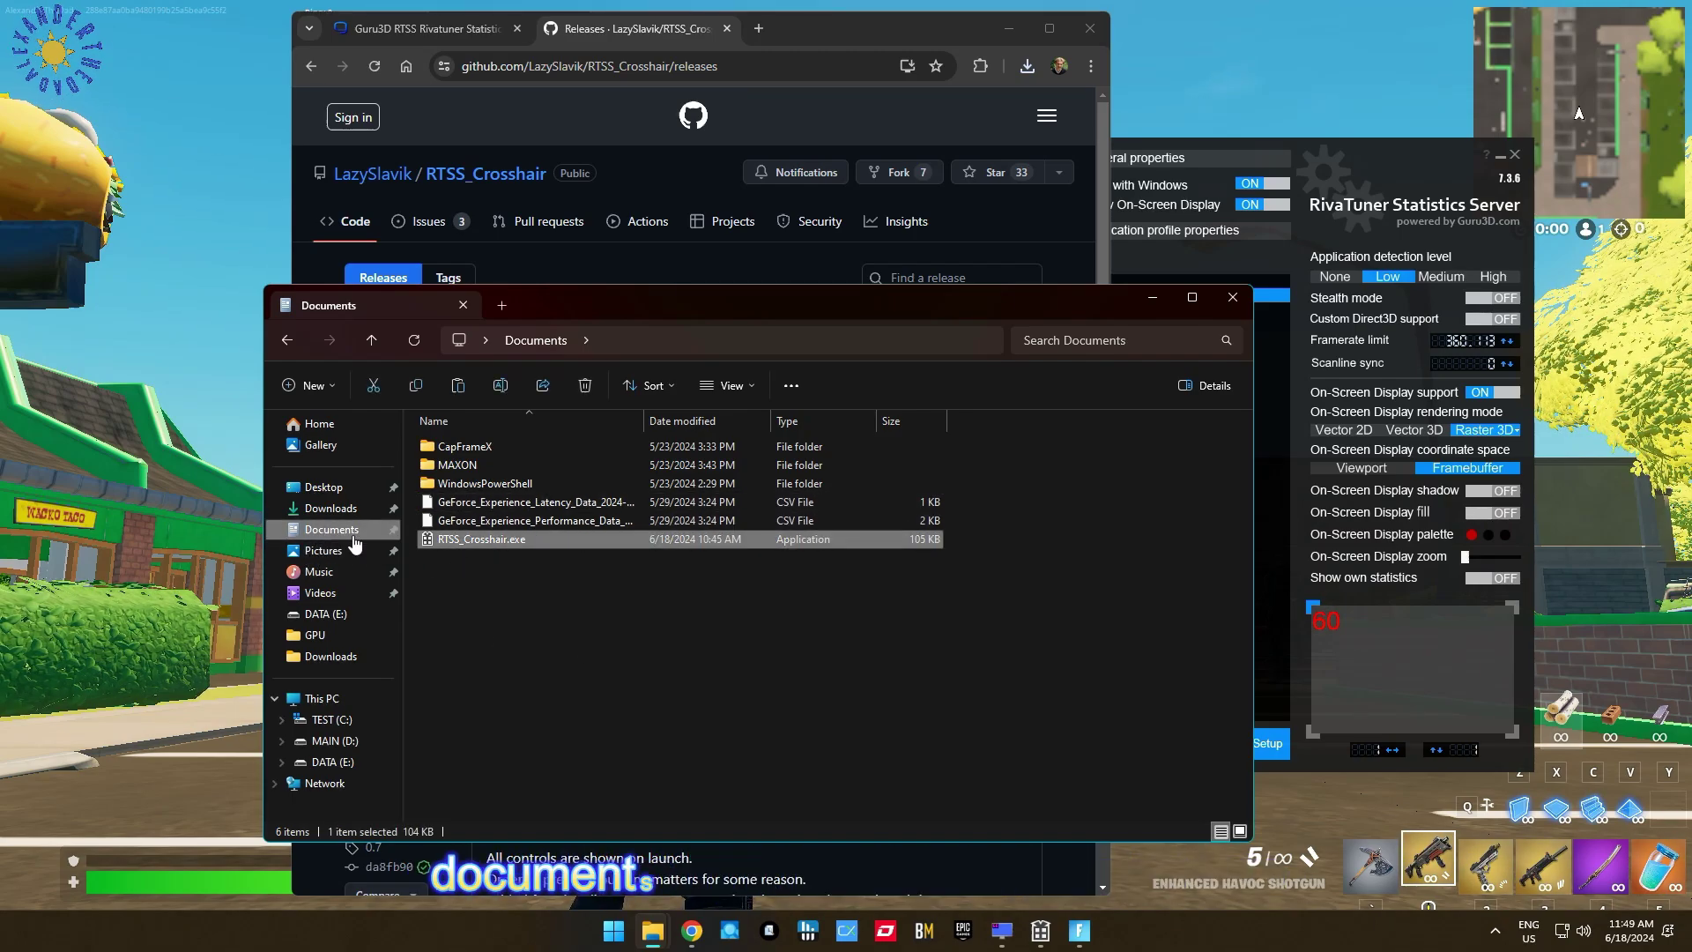
right_click(474, 545)
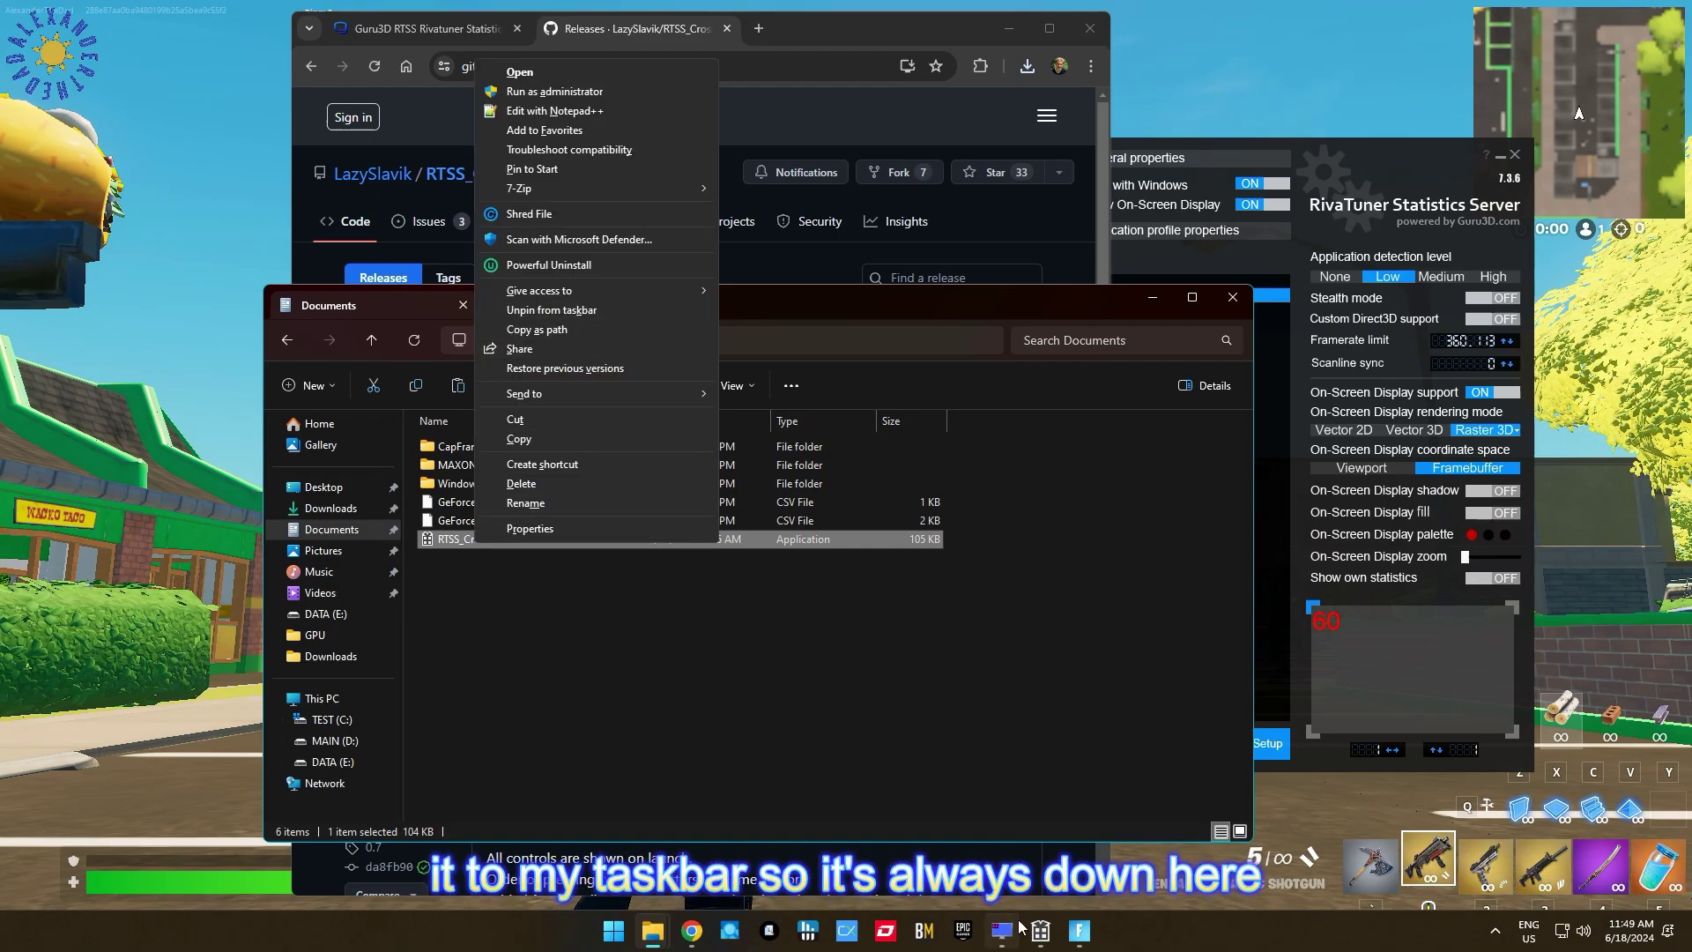
mouse_move(1041, 936)
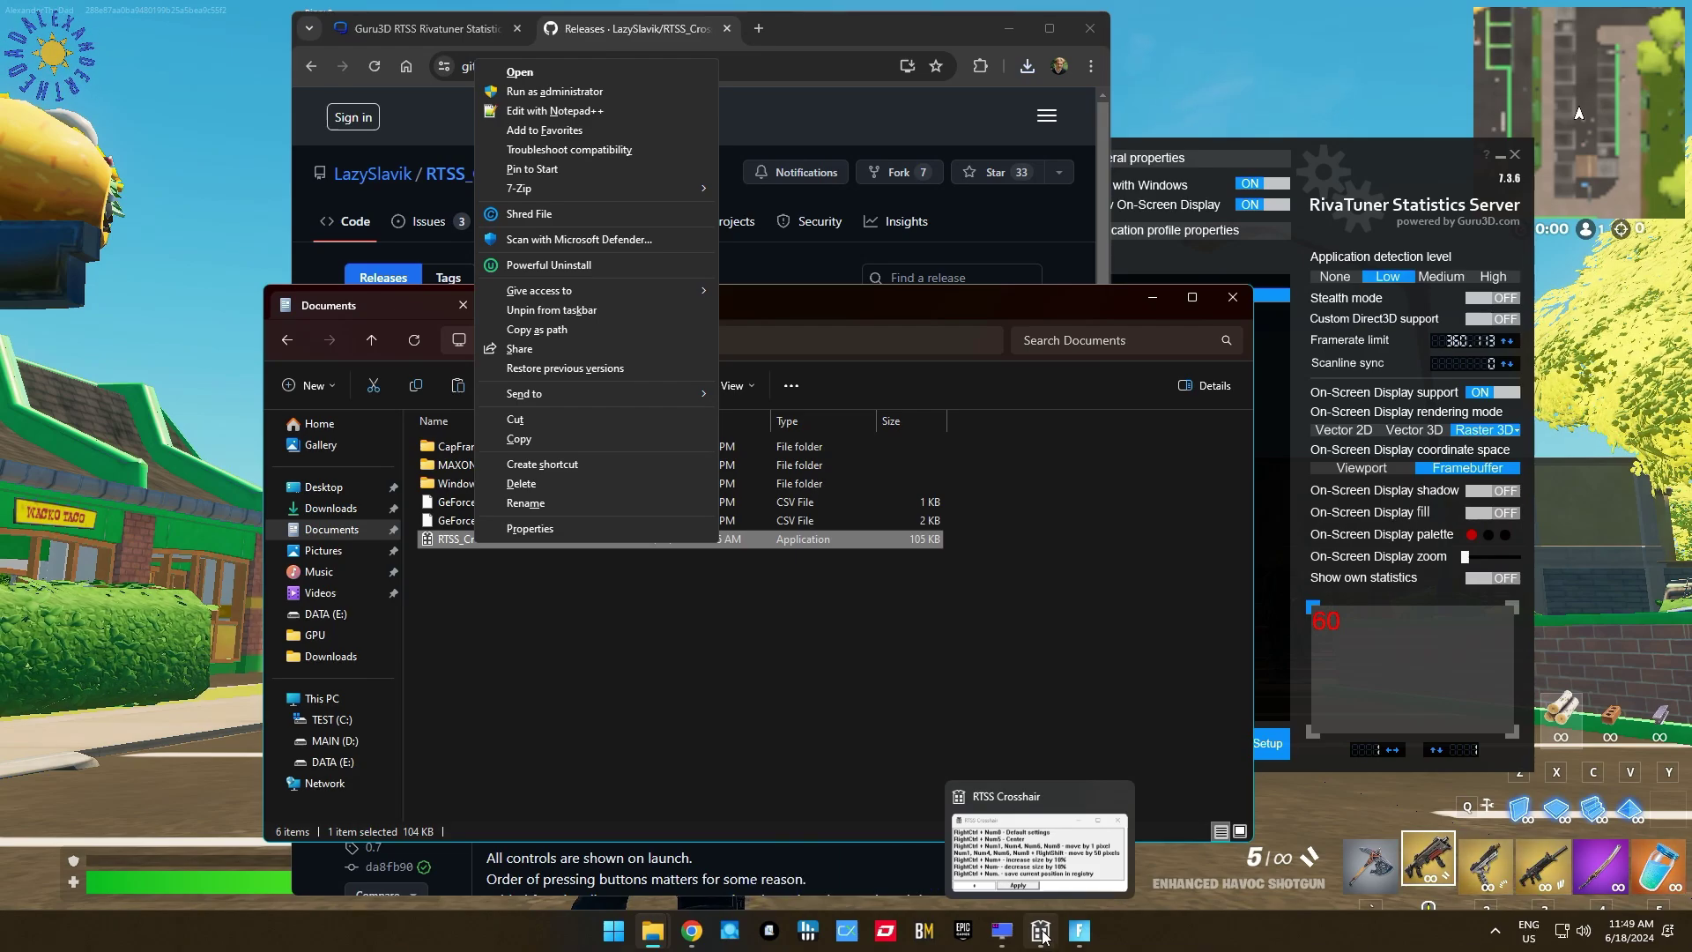
Step: Bring the RTSS Crosshair window, then File Explorer, to the front
click(1039, 824)
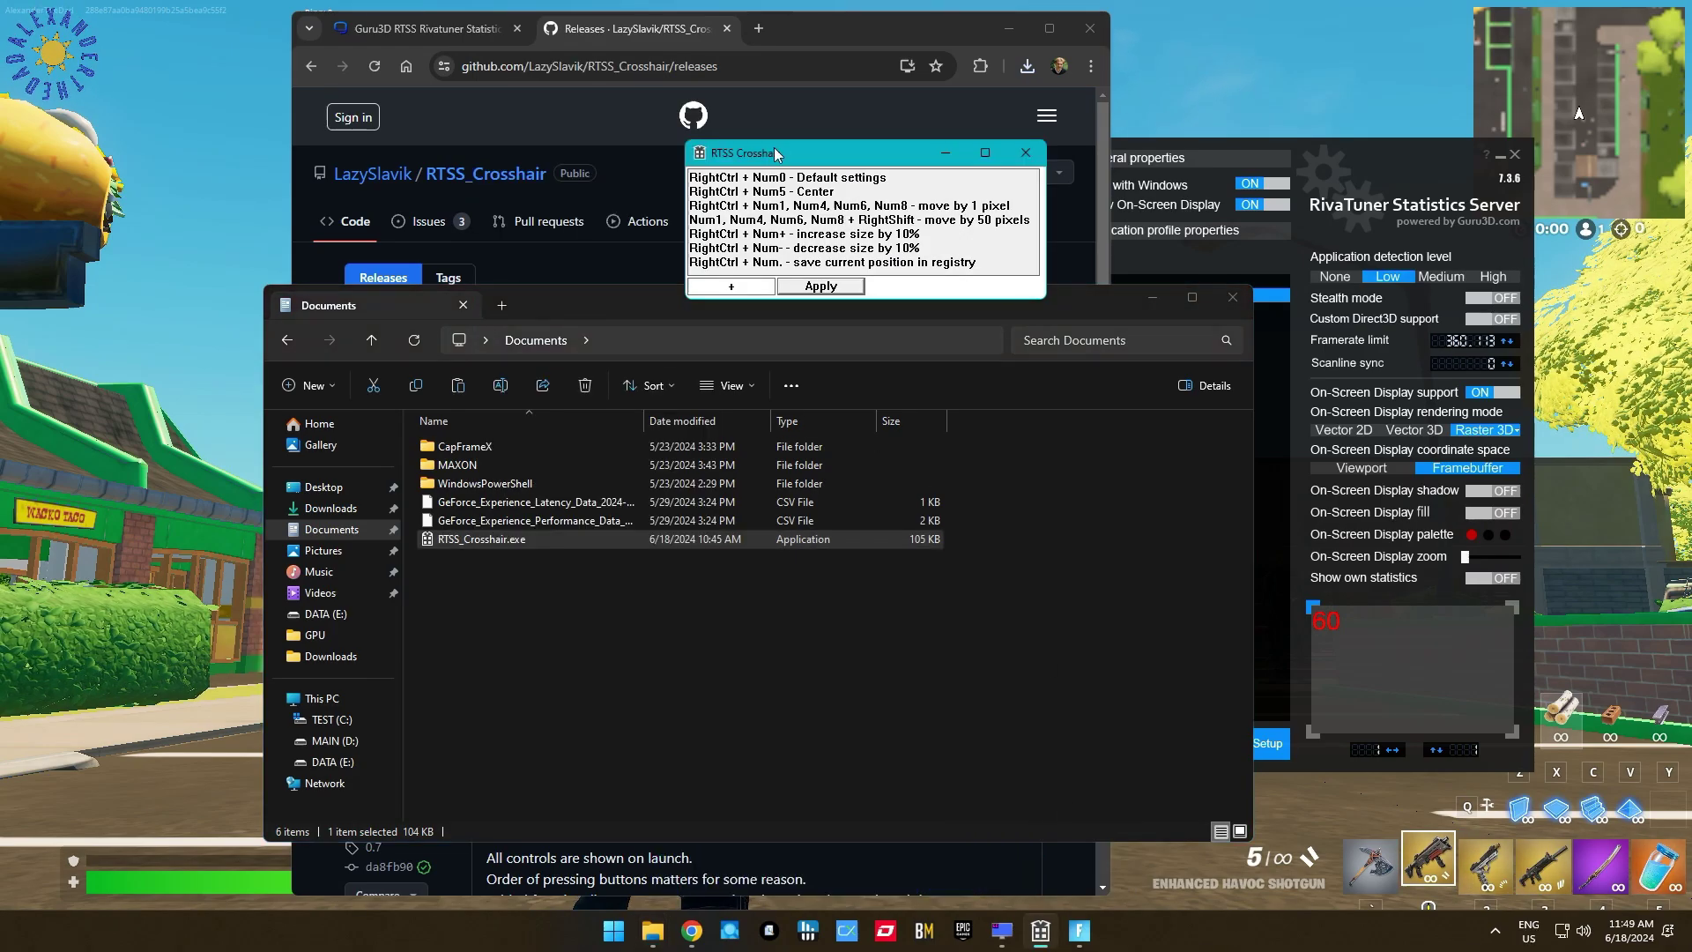
mouse_move(1043, 933)
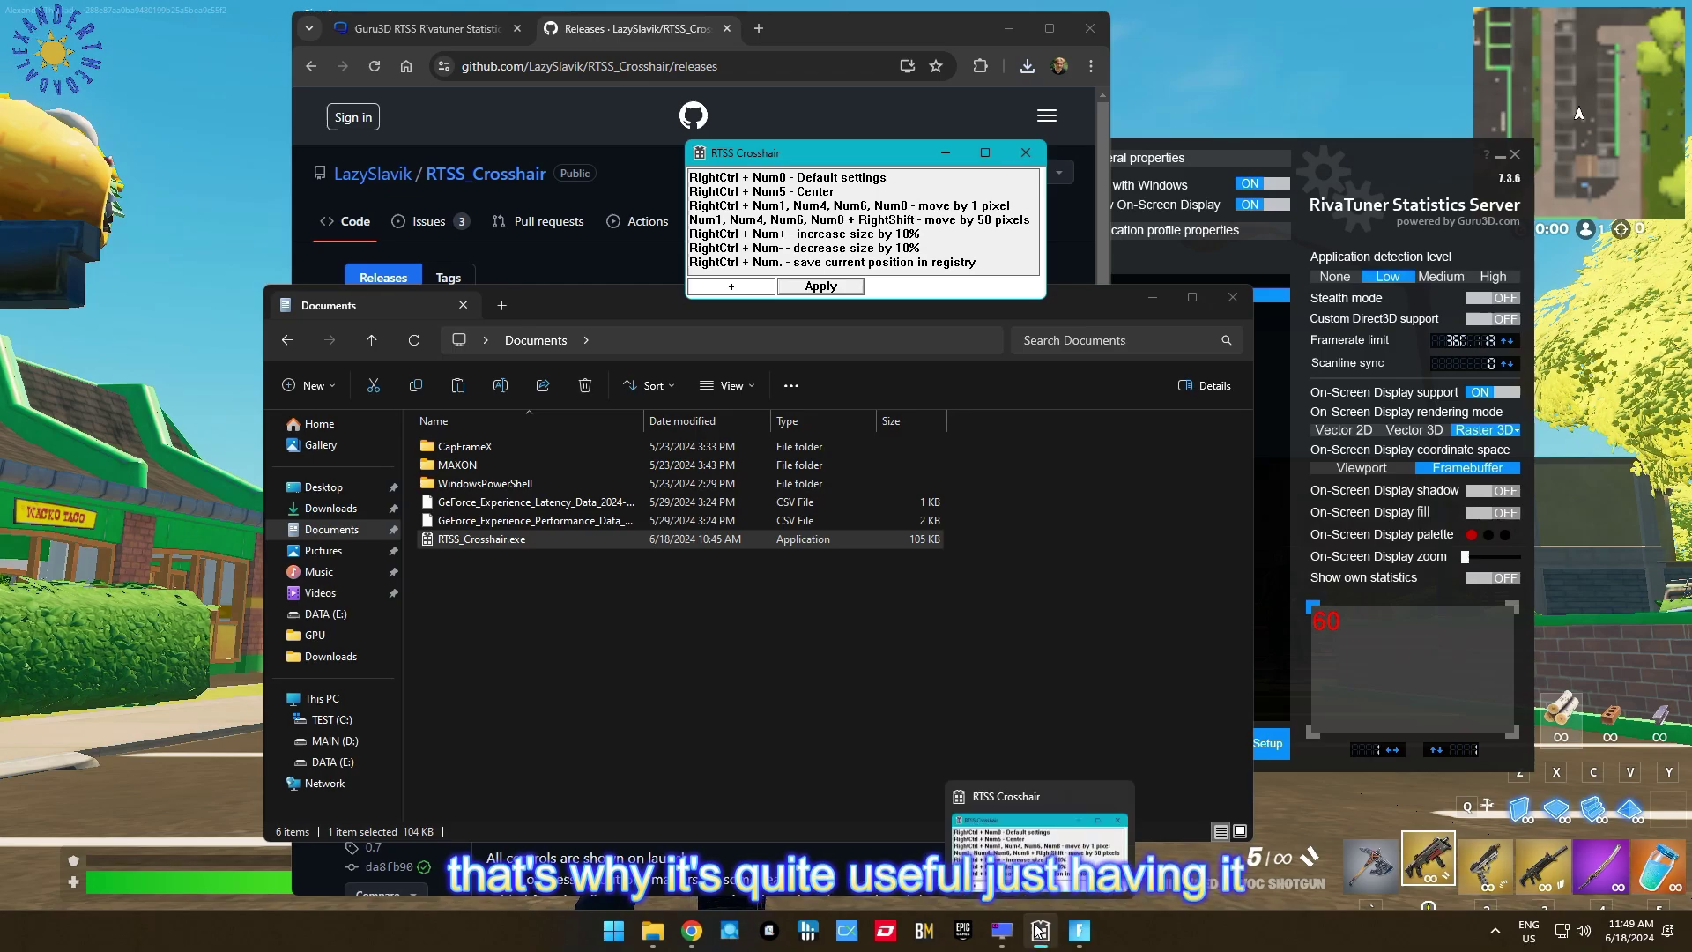
click(536, 636)
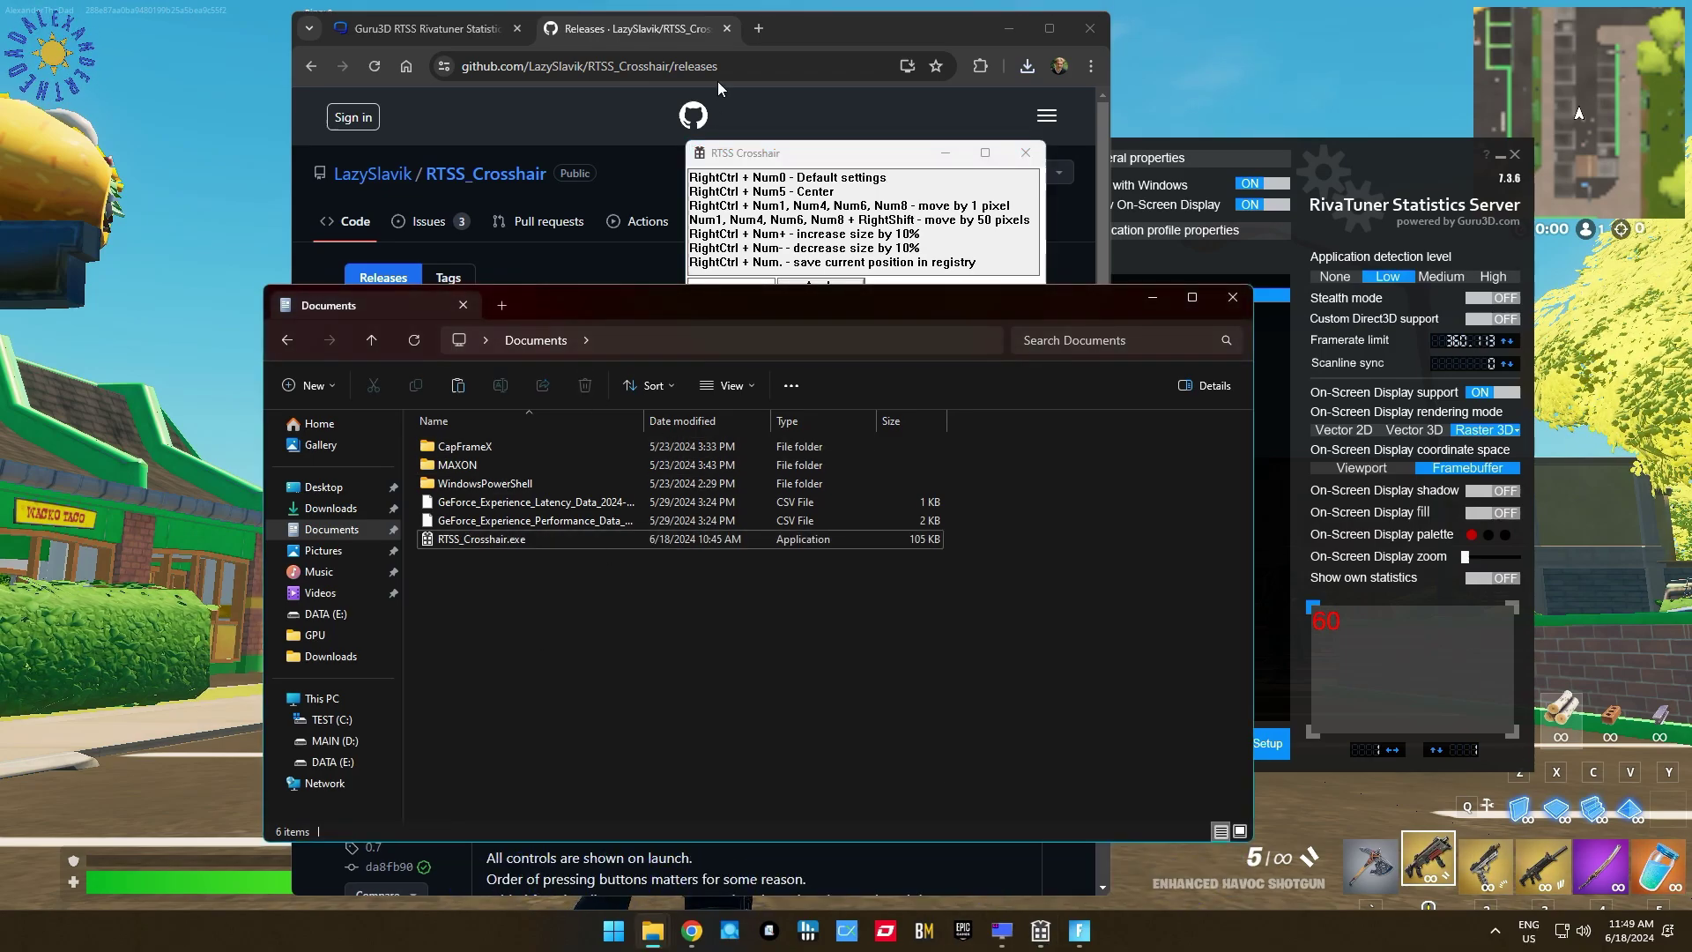
Step: Bring Chrome forward and switch between the Guru3D and GitHub tabs, ending on GitHub releases
click(718, 81)
click(423, 28)
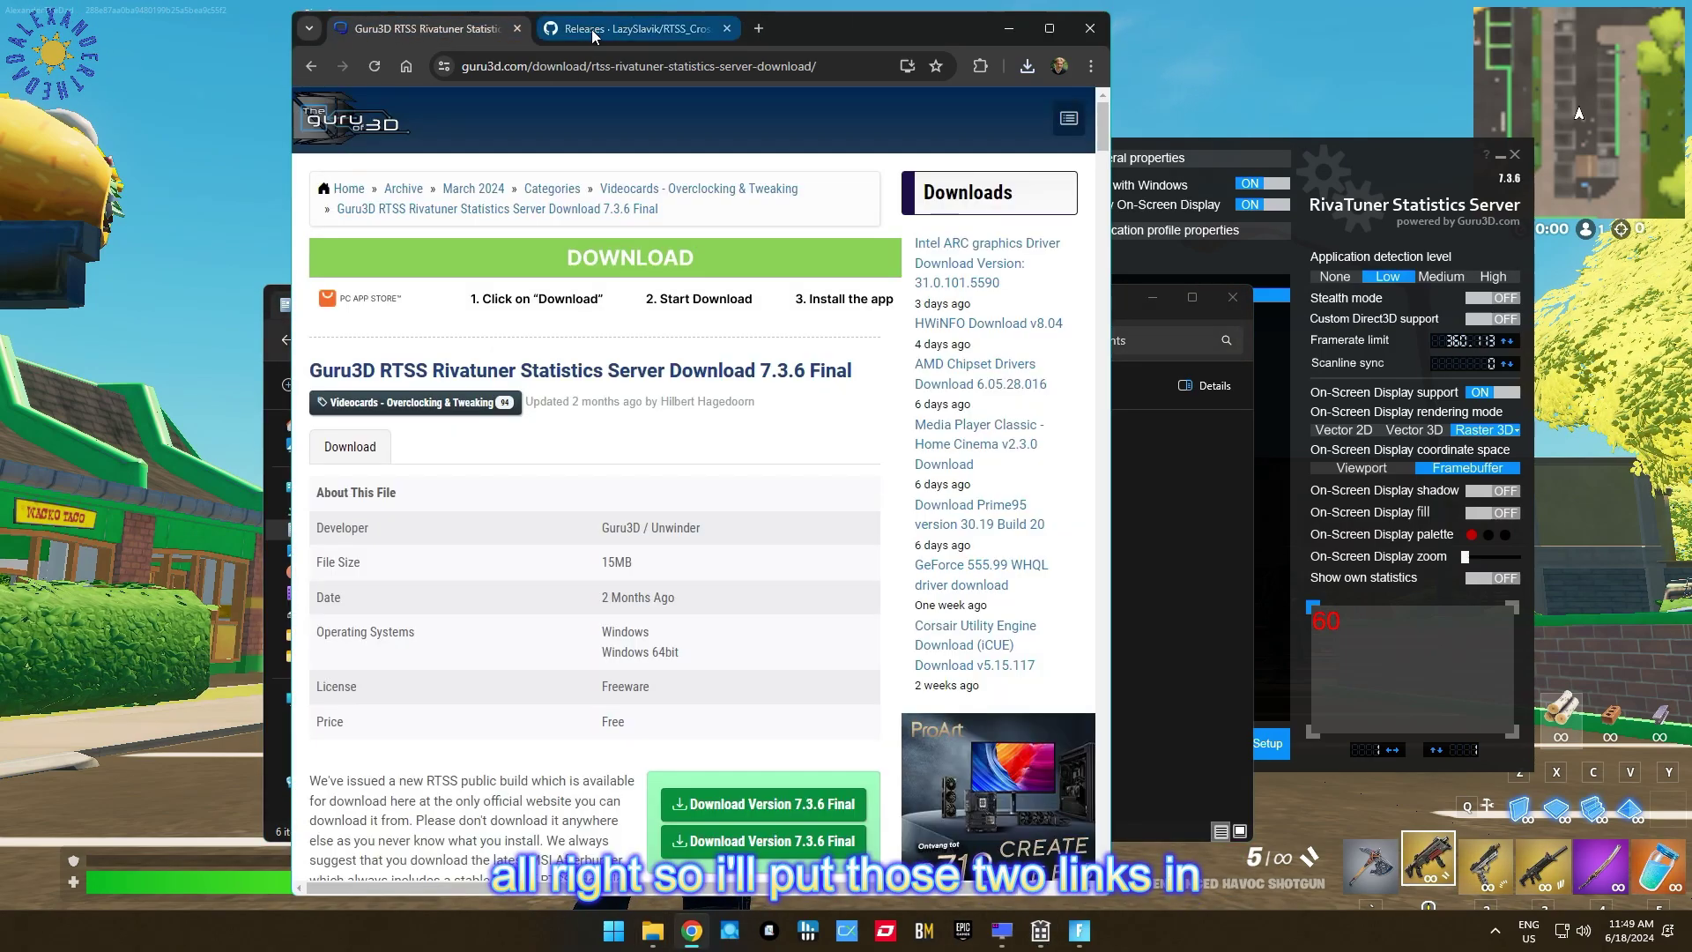
click(592, 29)
click(423, 29)
click(593, 29)
click(424, 28)
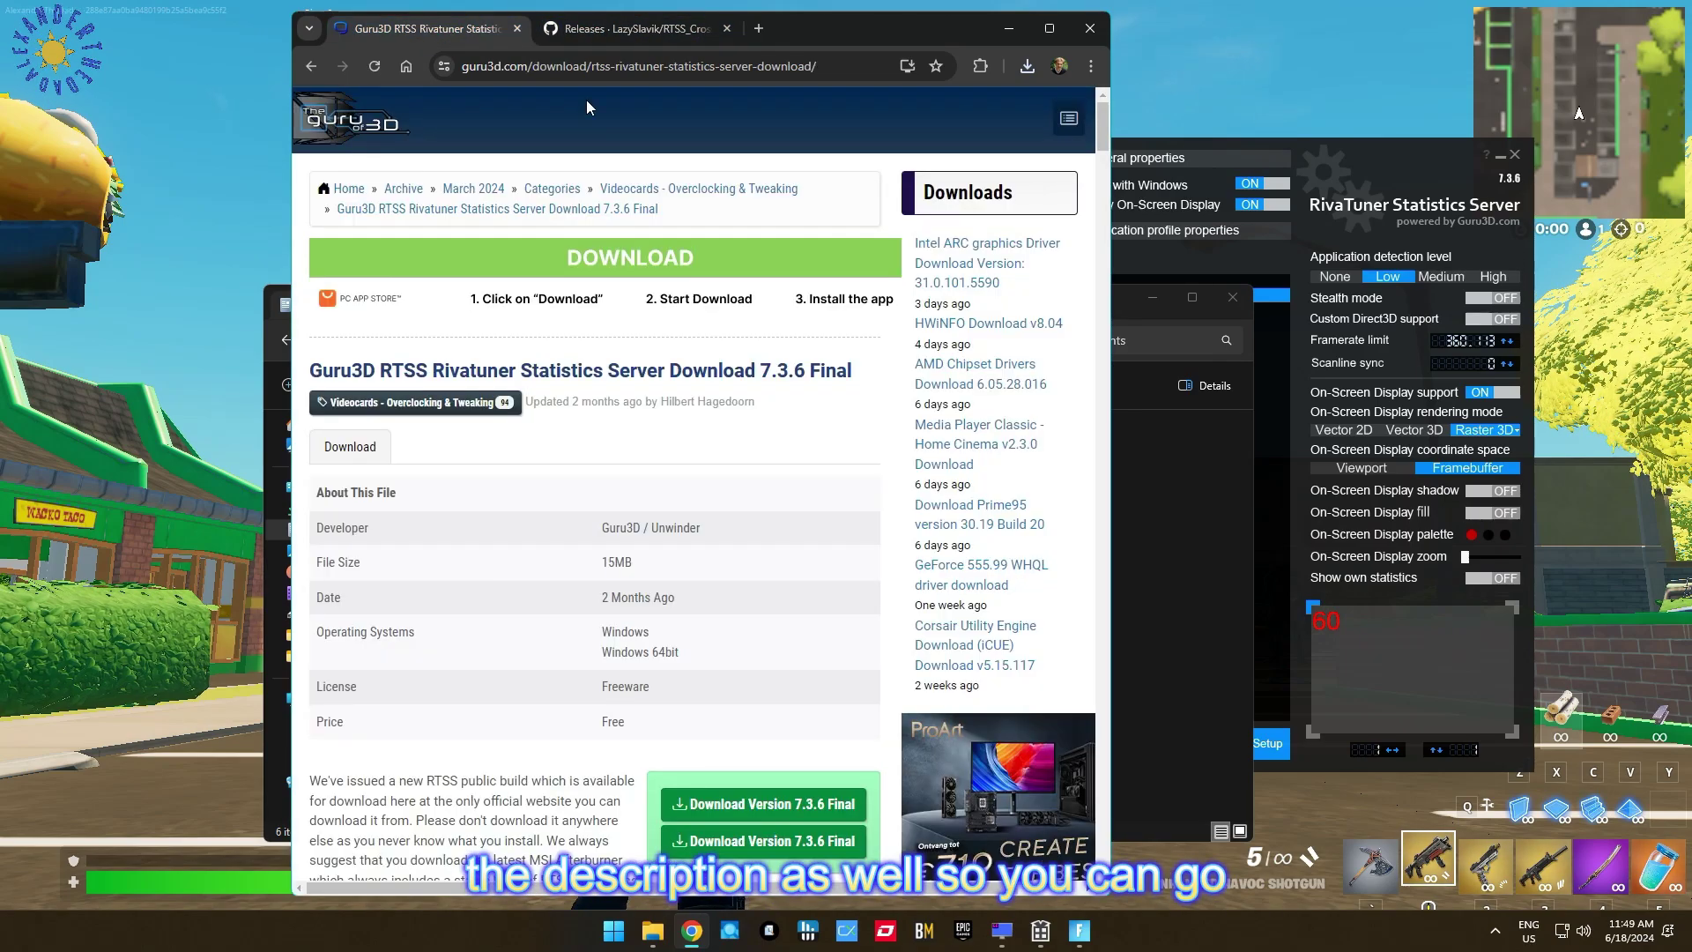
click(685, 32)
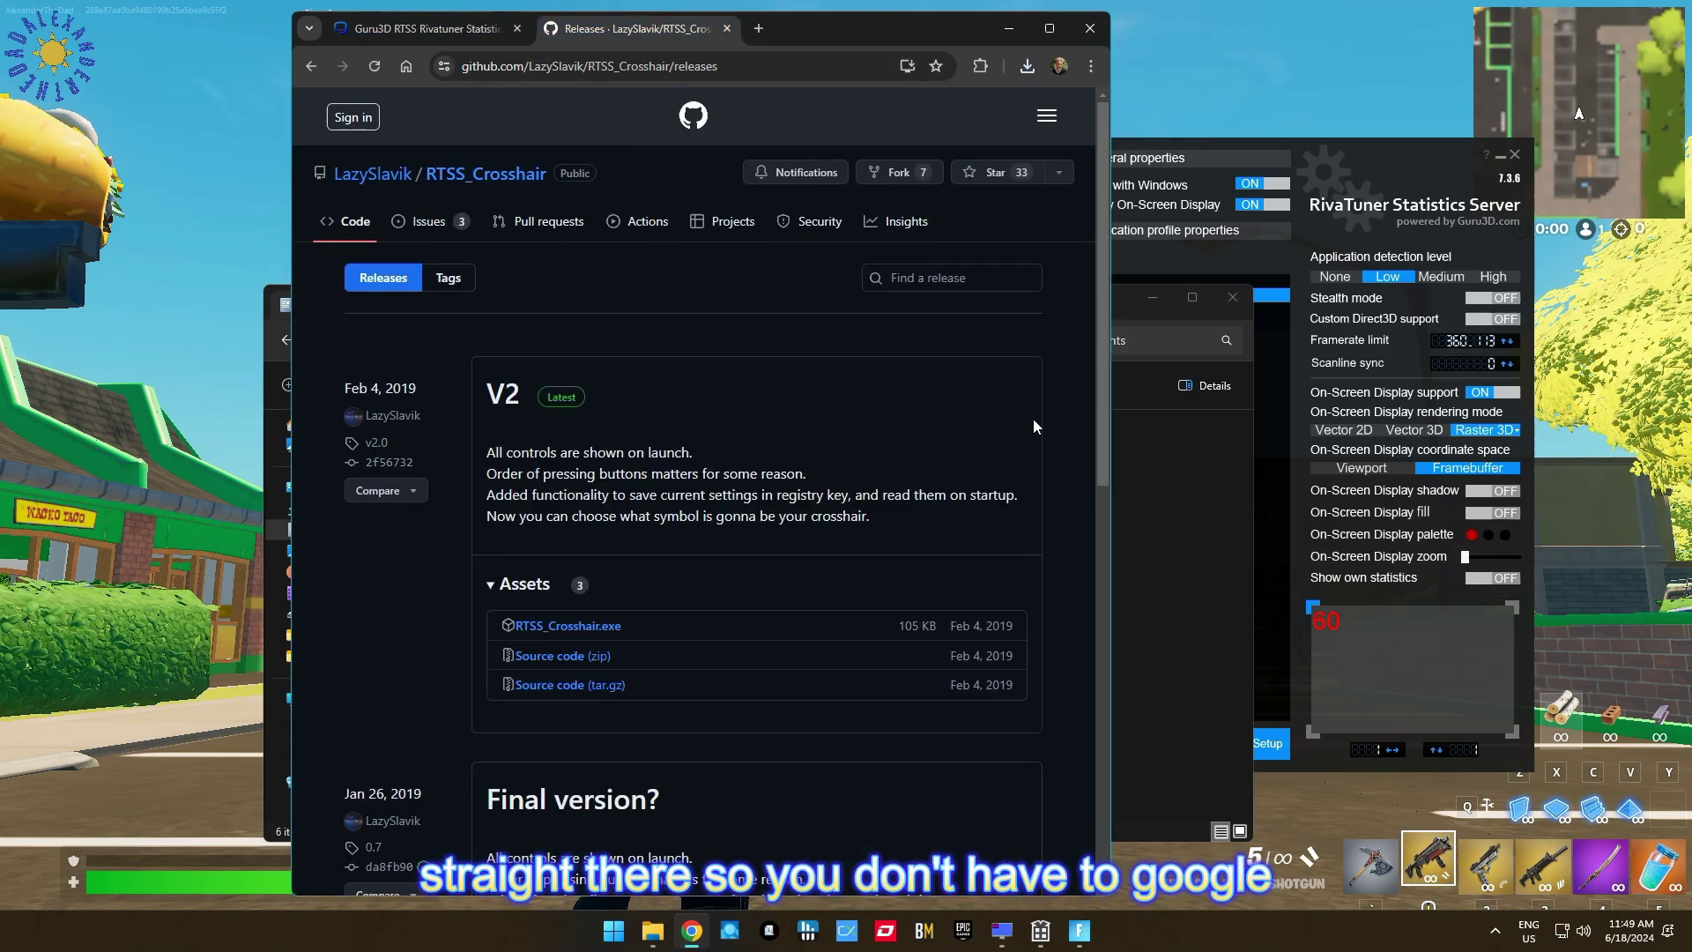
Step: Close Chrome and bring RTSS Crosshair, then RivaTuner Statistics Server, to the front
click(1090, 28)
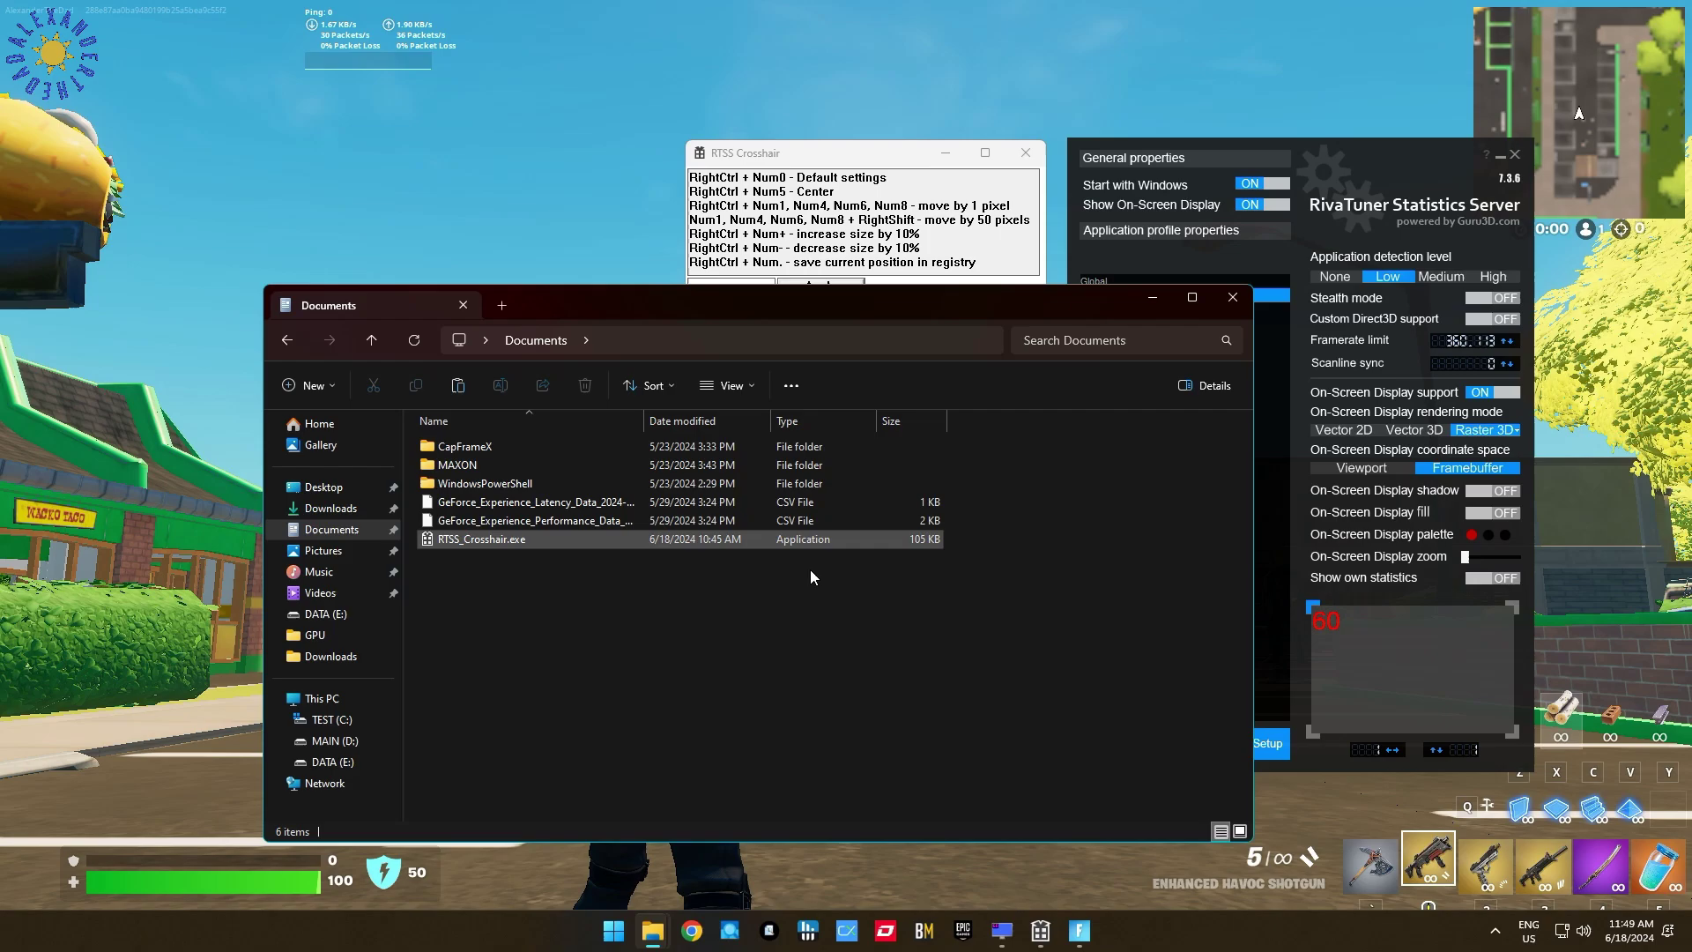
click(777, 151)
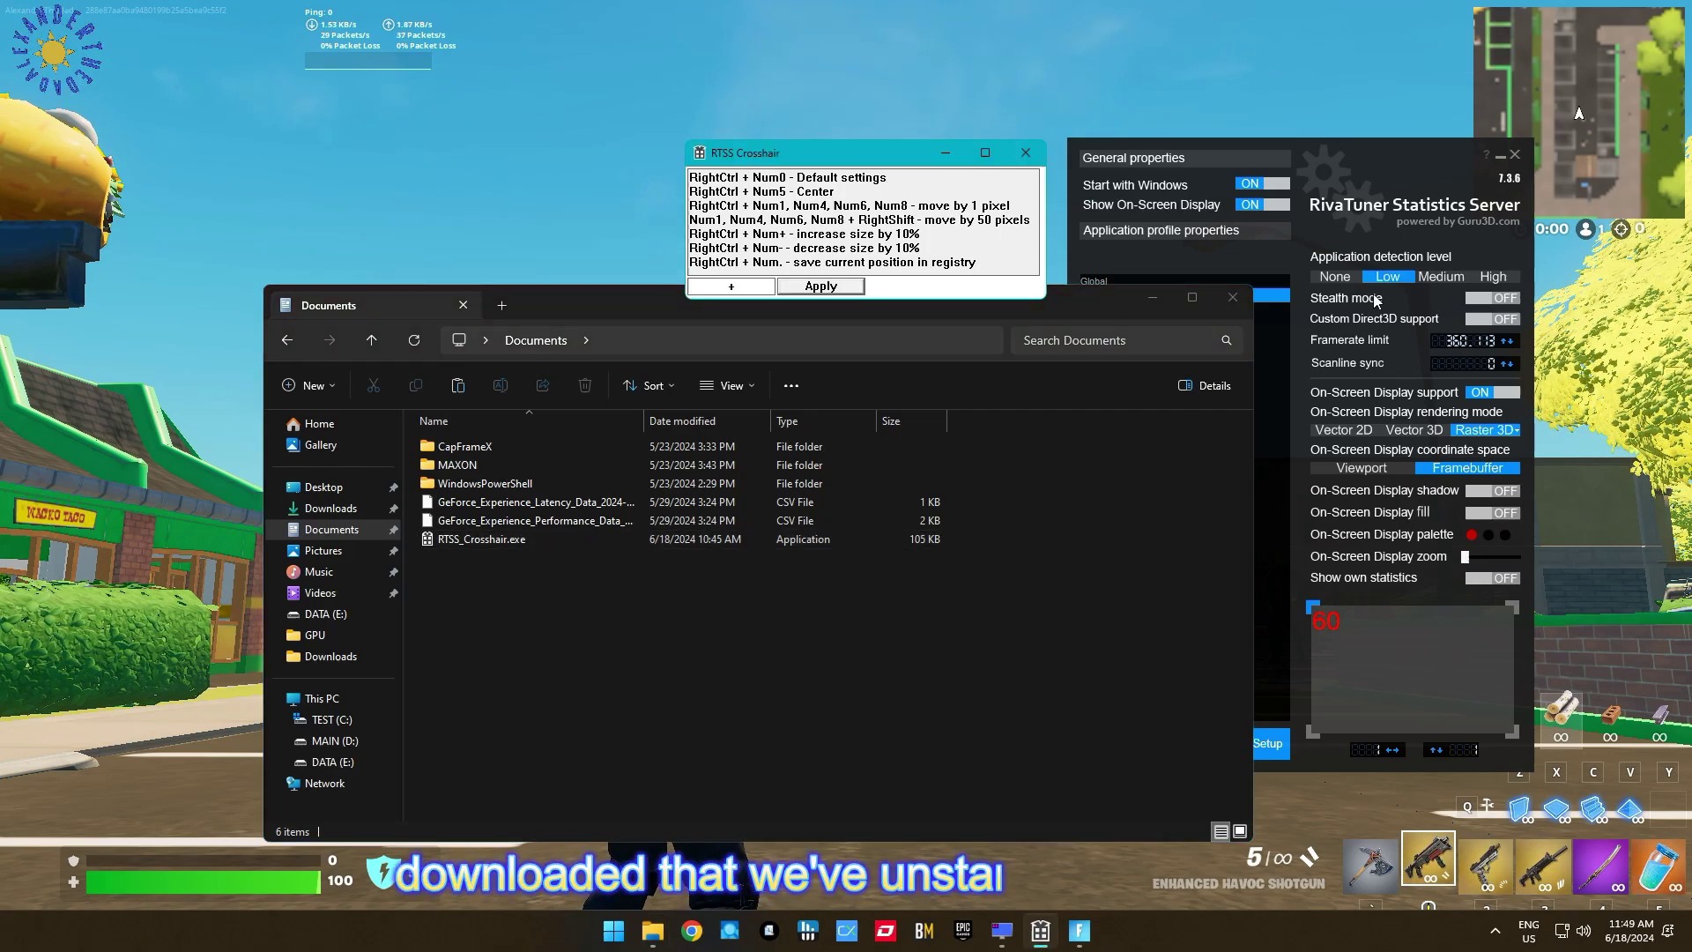
click(1371, 153)
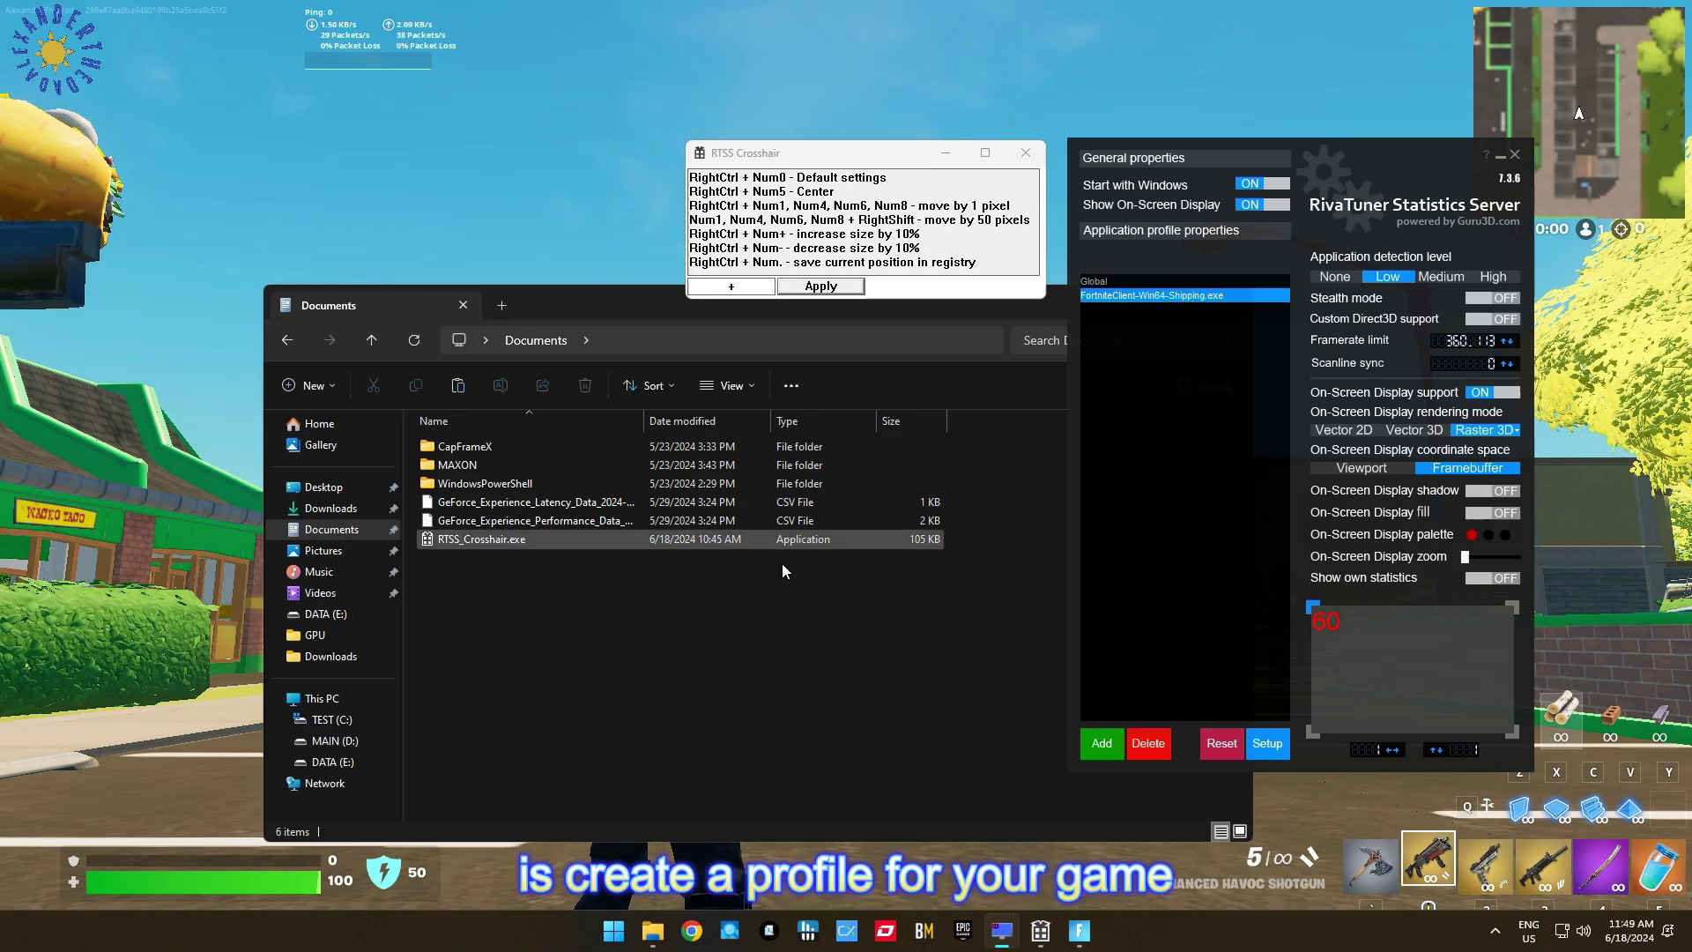
Step: Start adding a profile, browsing from the C: drive into Program Files > Epic Games
click(1100, 745)
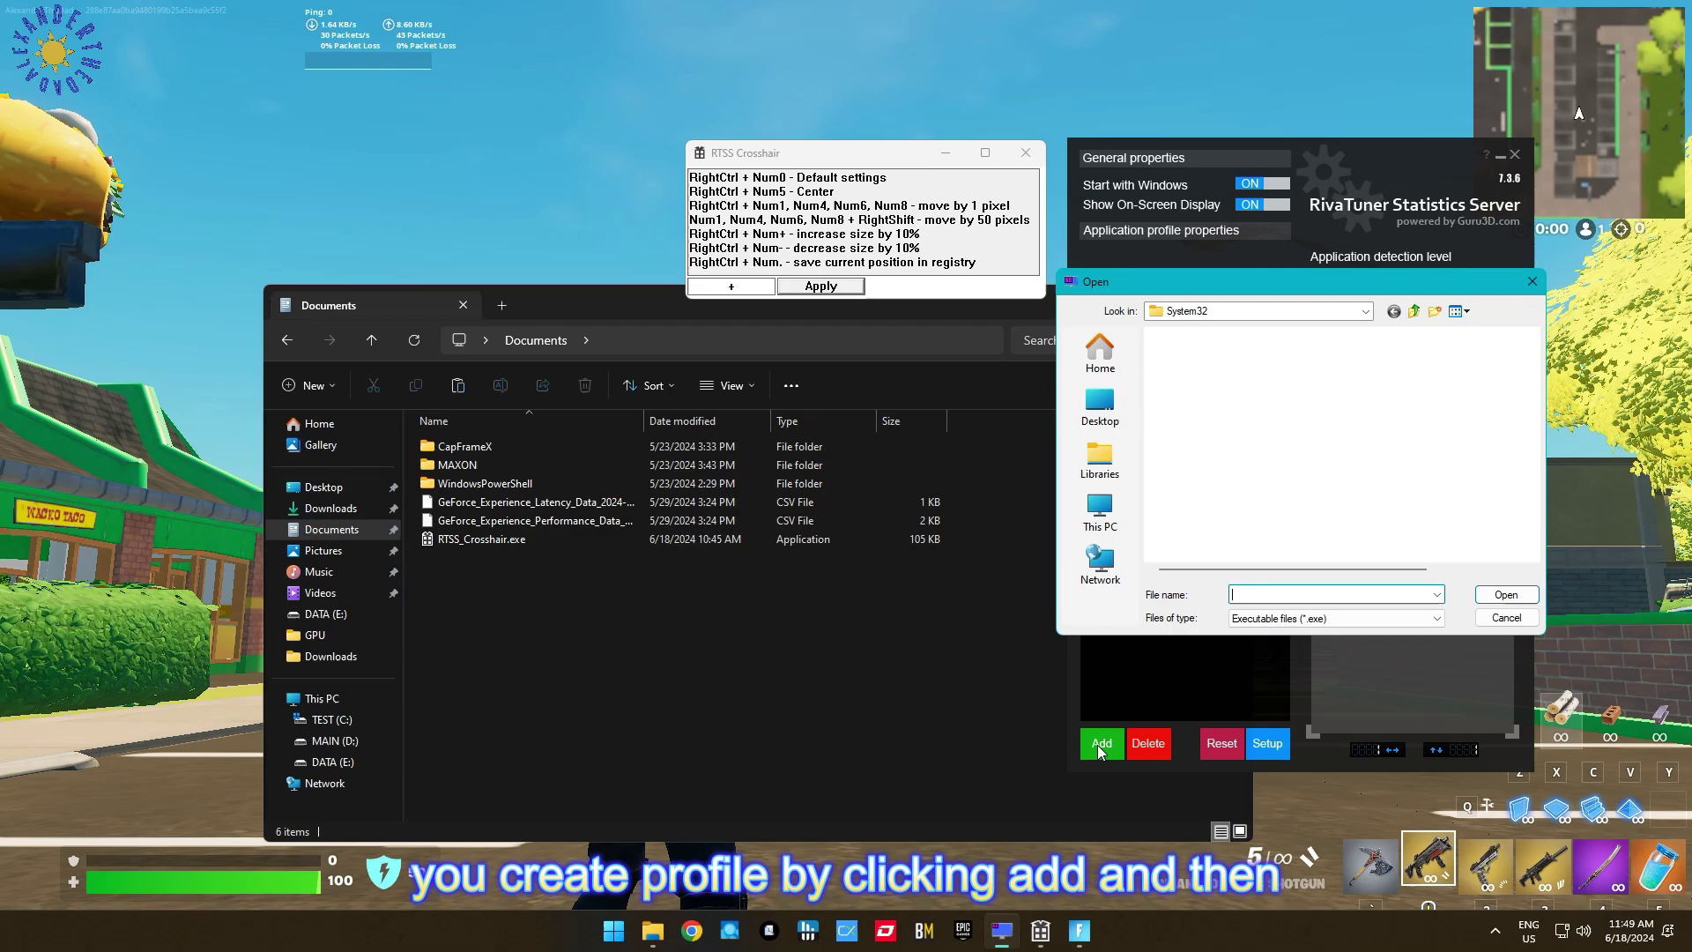
click(1419, 313)
click(1416, 311)
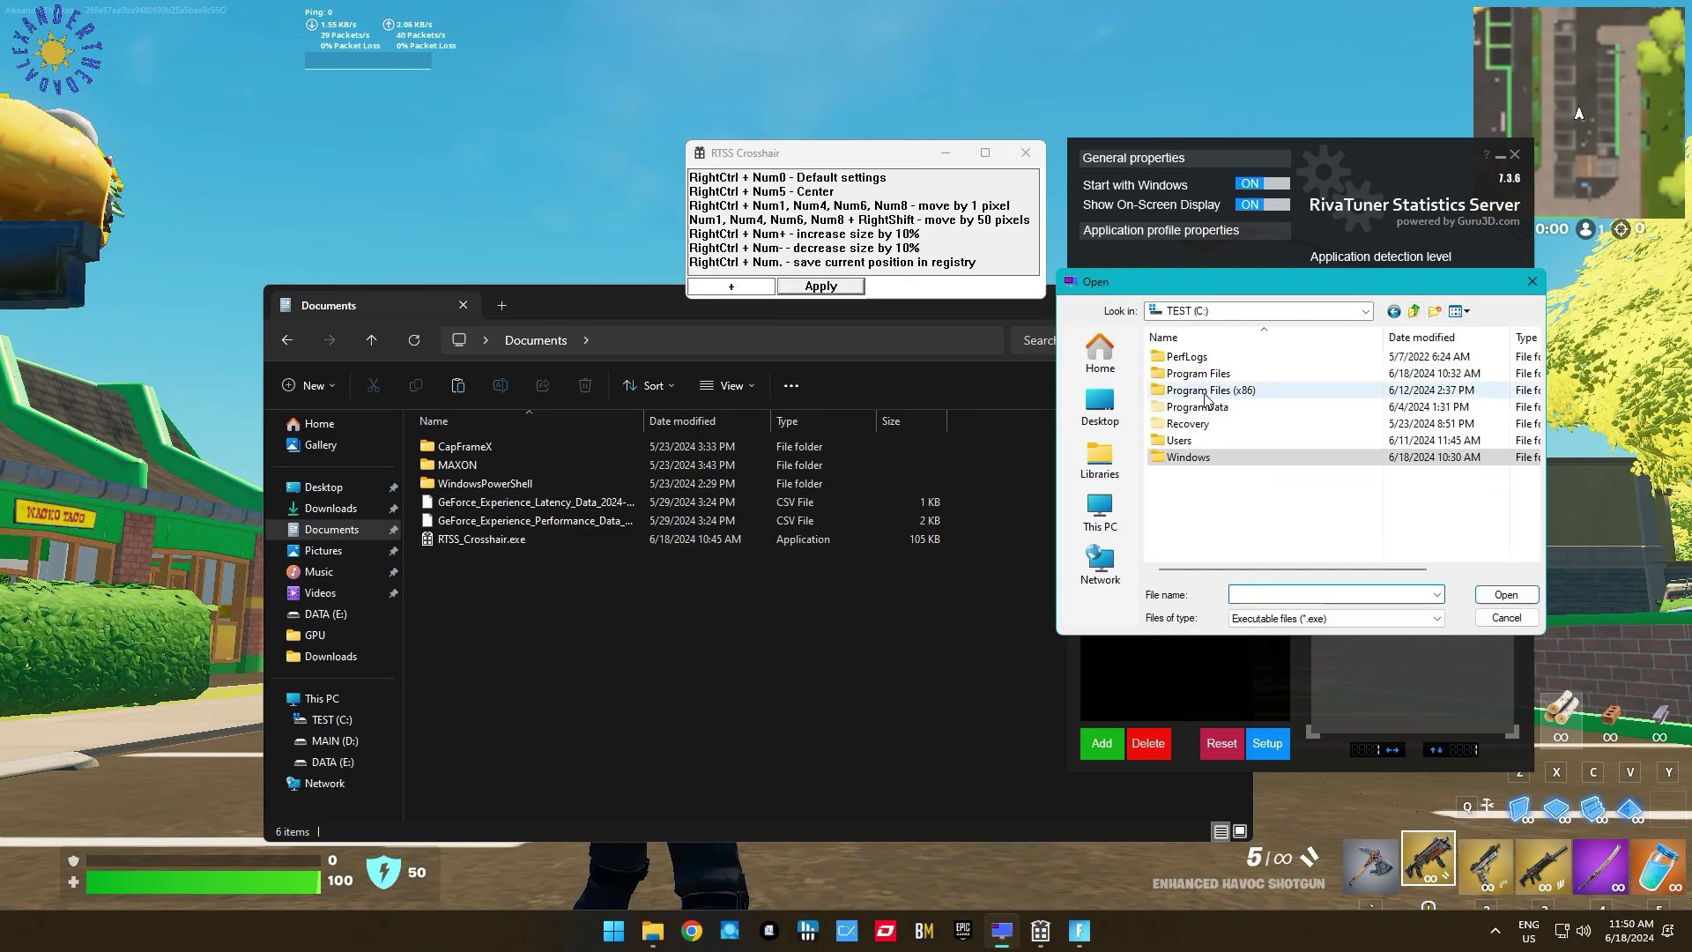
double_click(1206, 375)
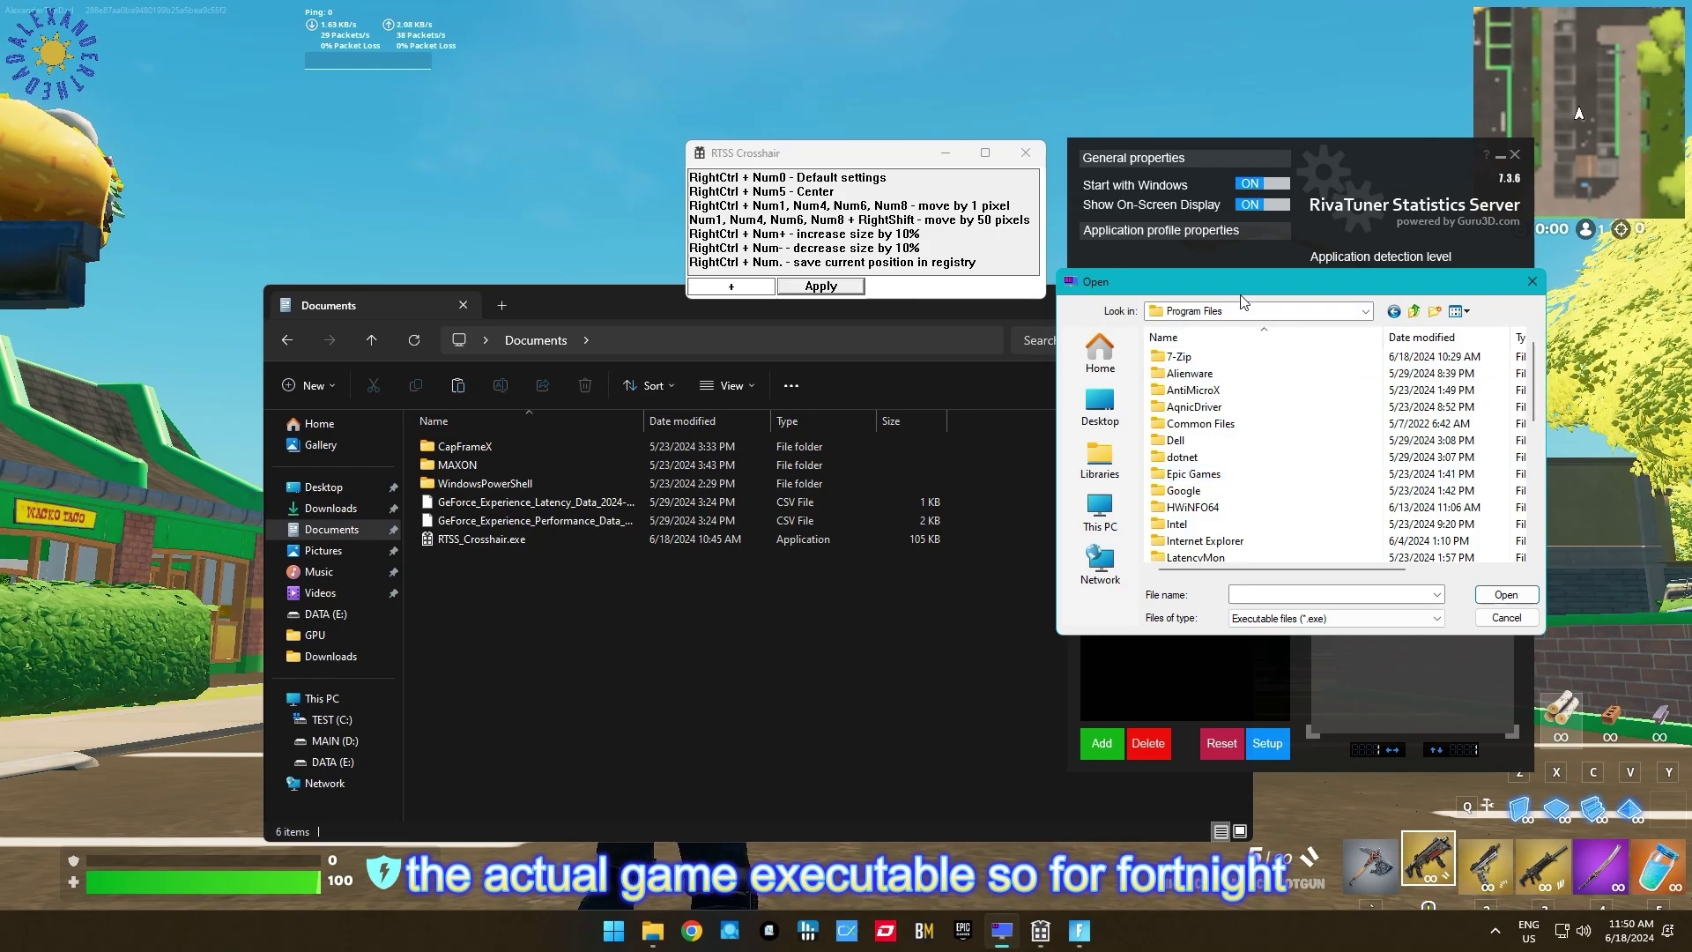
drag(1241, 297, 844, 298)
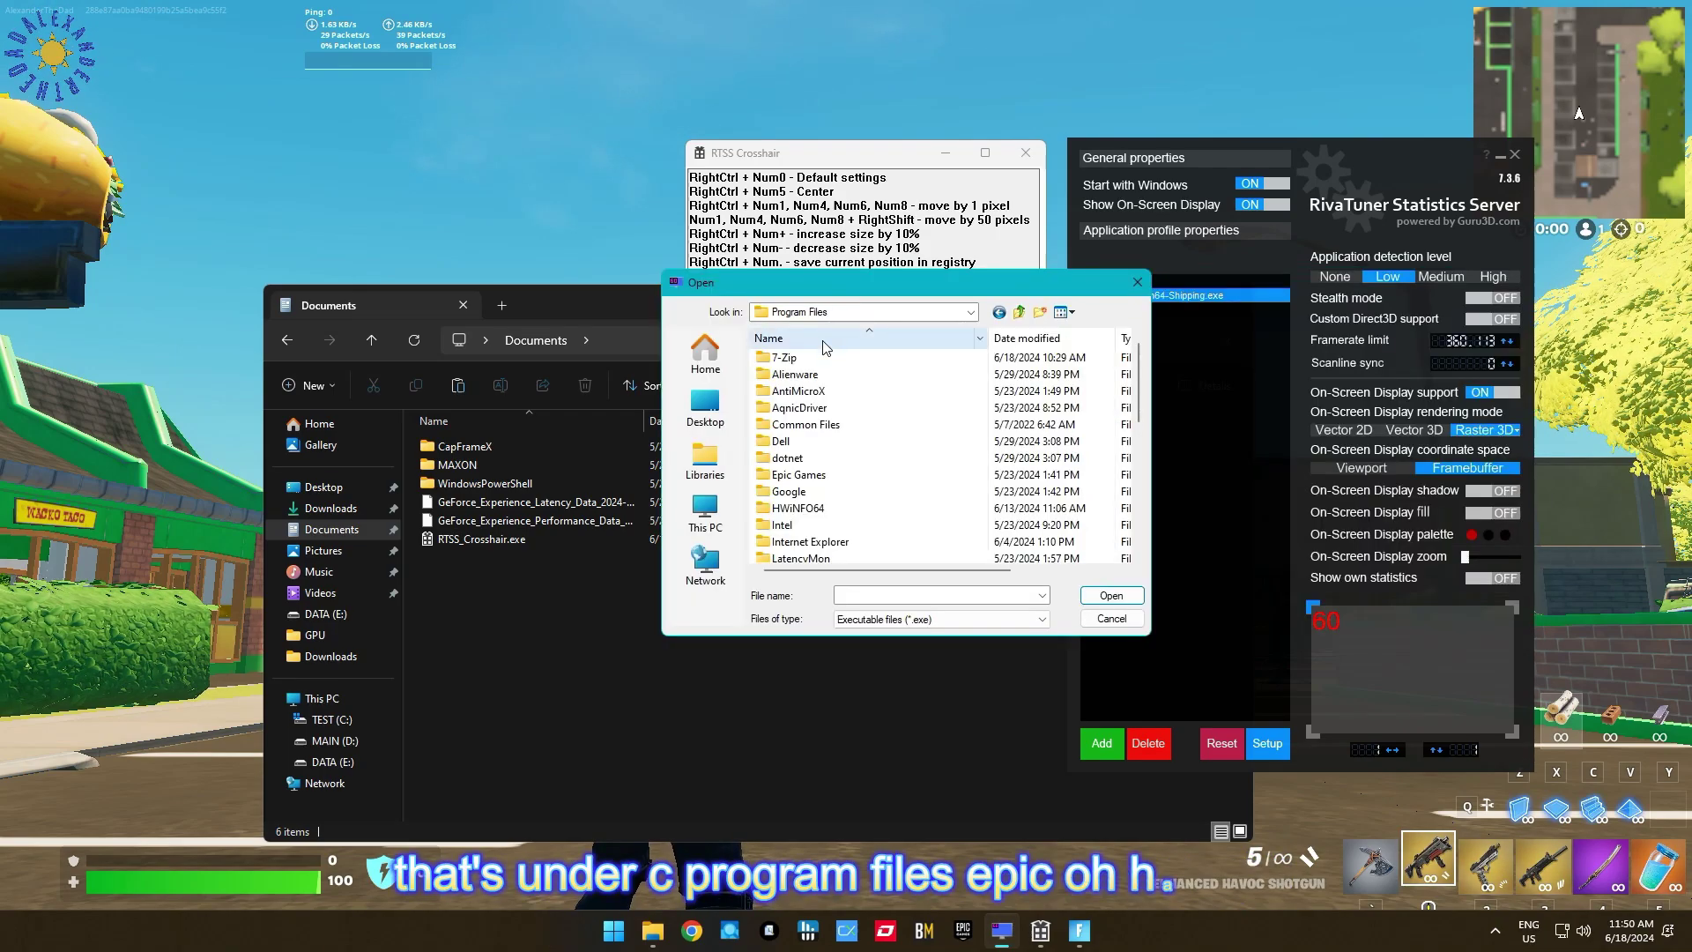
click(803, 466)
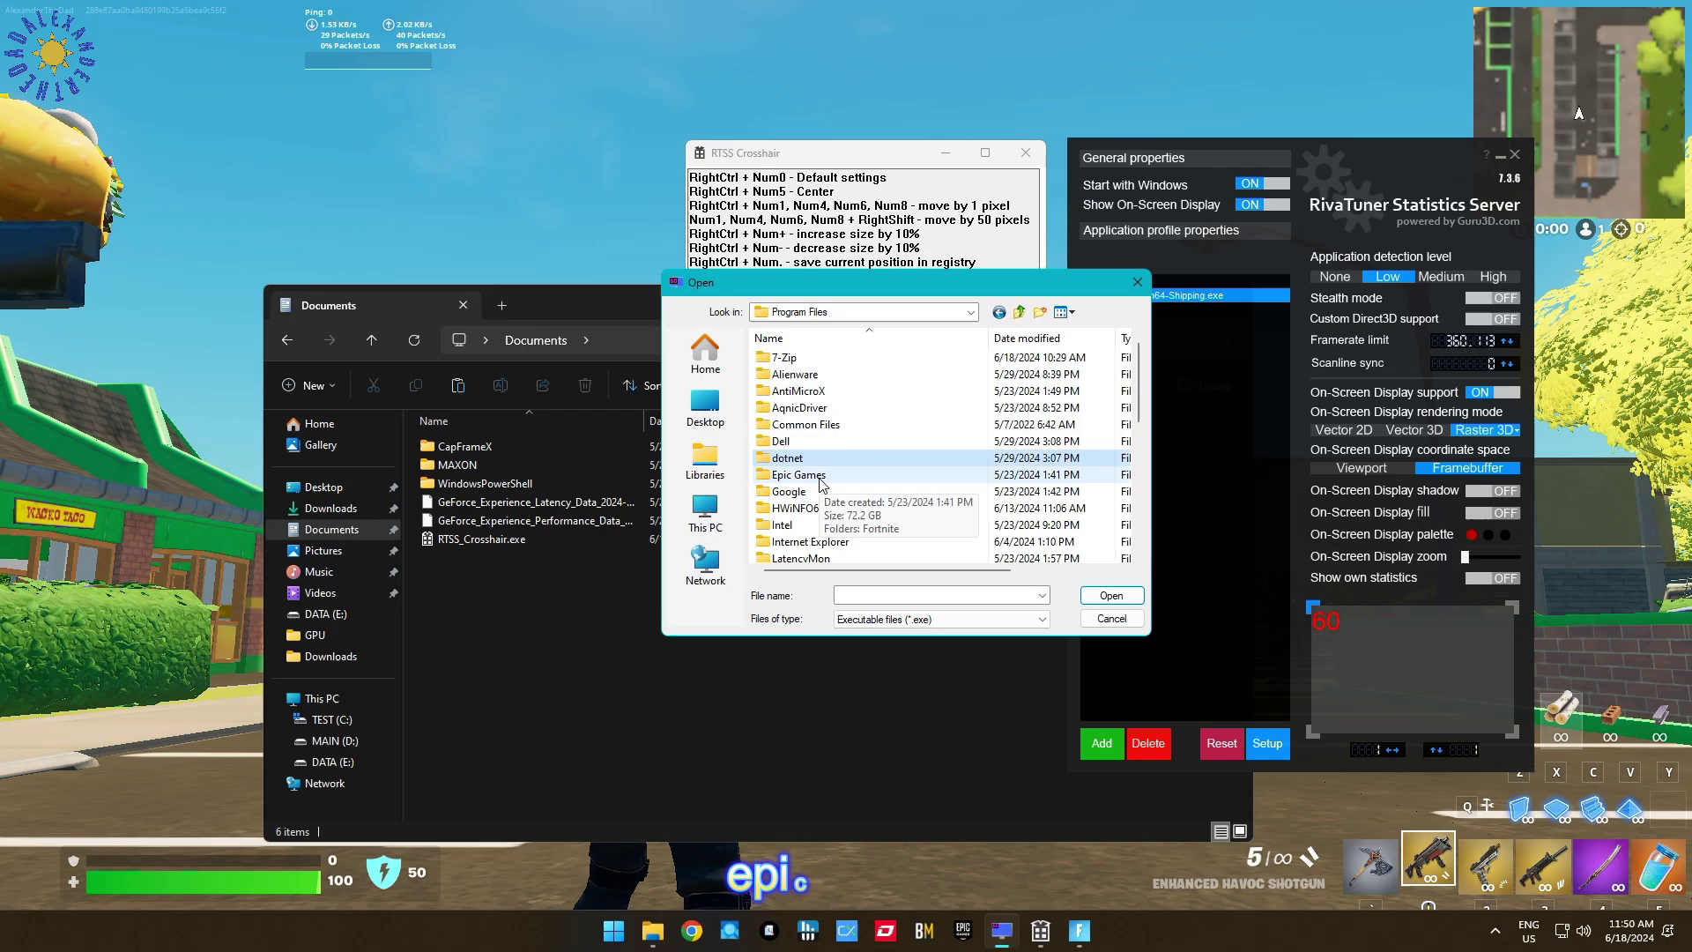
double_click(820, 481)
Step: Open Fortnite > FortniteGame > Binaries > Win64 and add FortniteClient-Win64-Shipping.exe as a profile
double_click(785, 358)
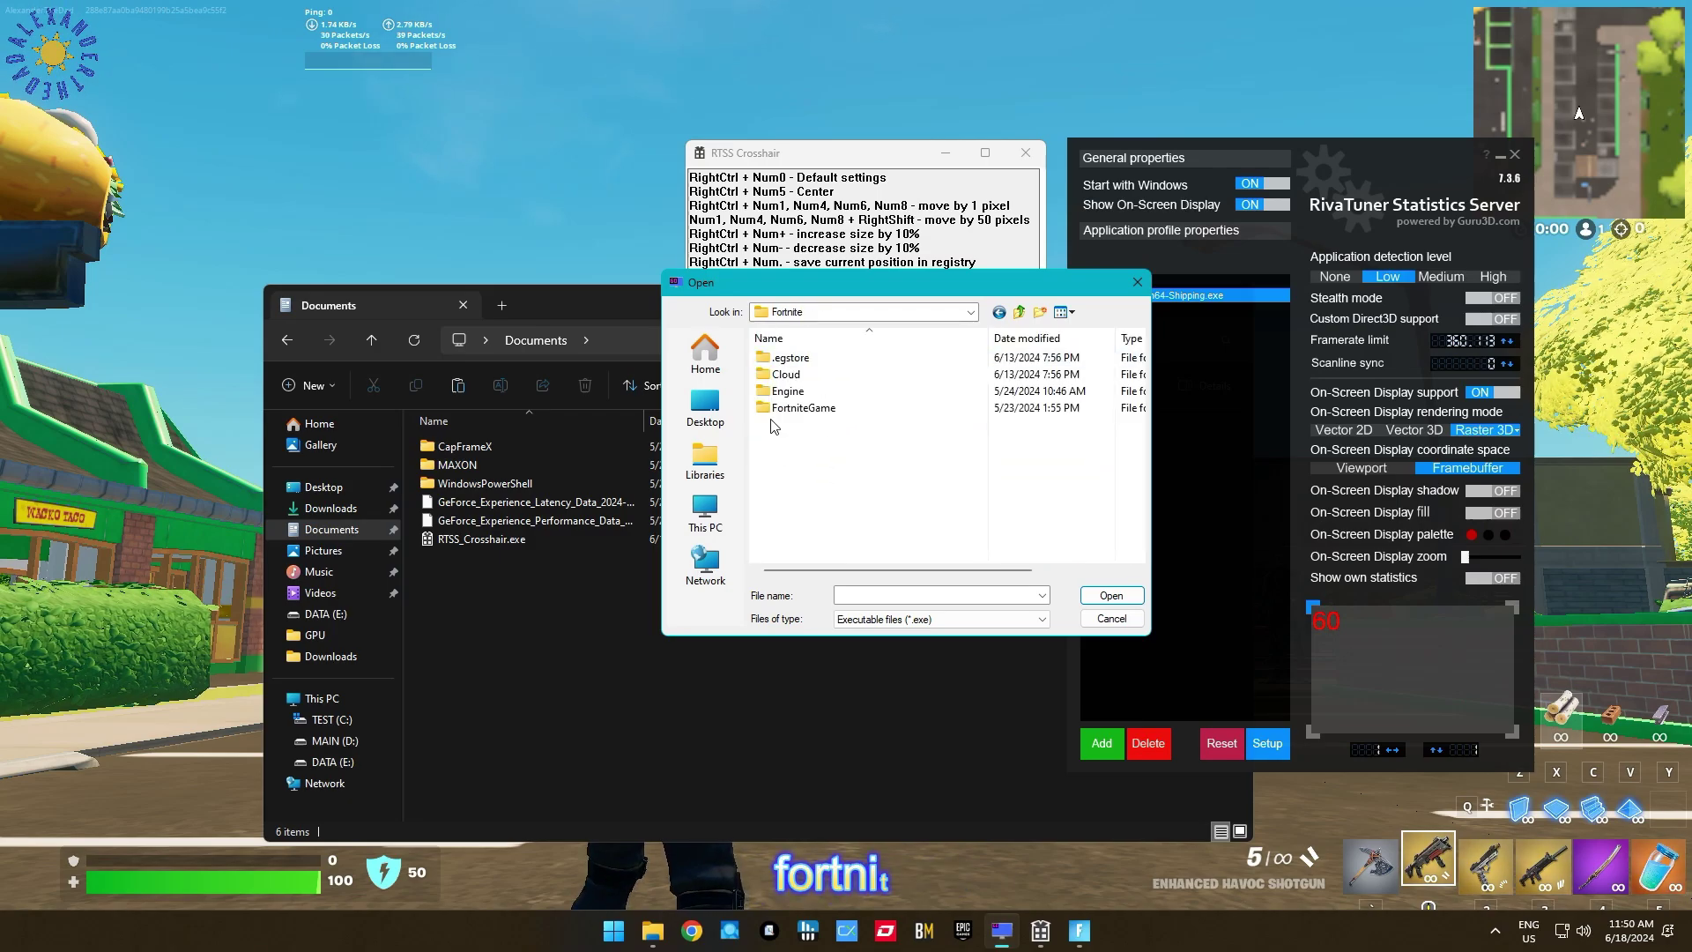
double_click(787, 407)
double_click(785, 374)
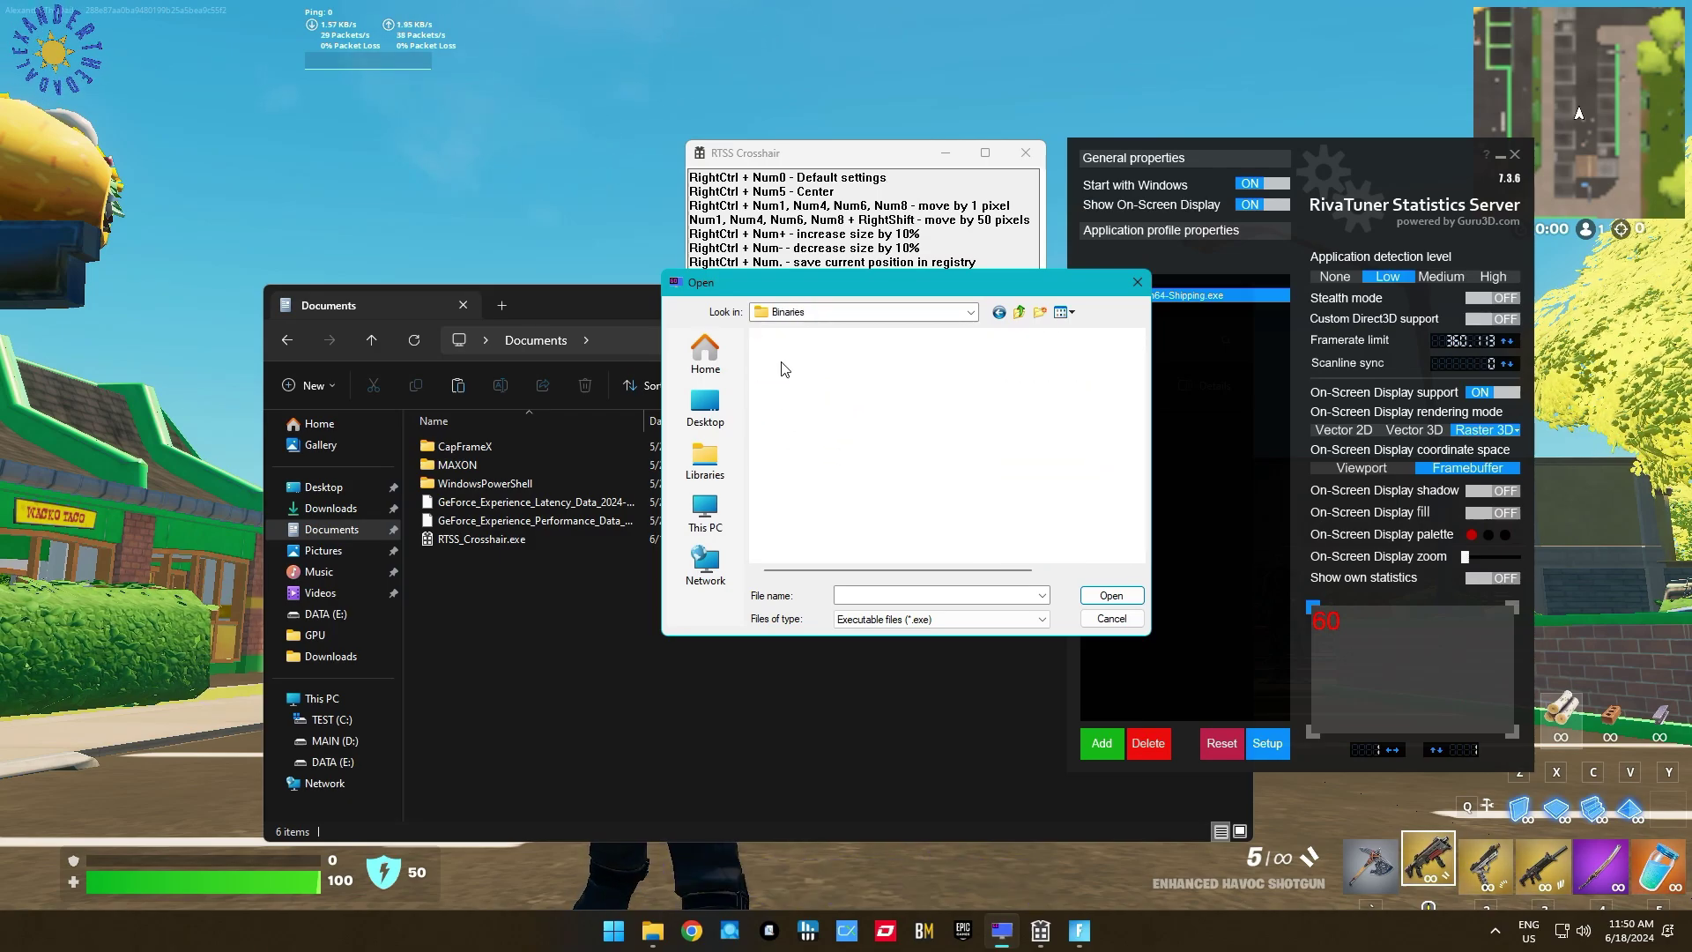
double_click(784, 374)
click(796, 410)
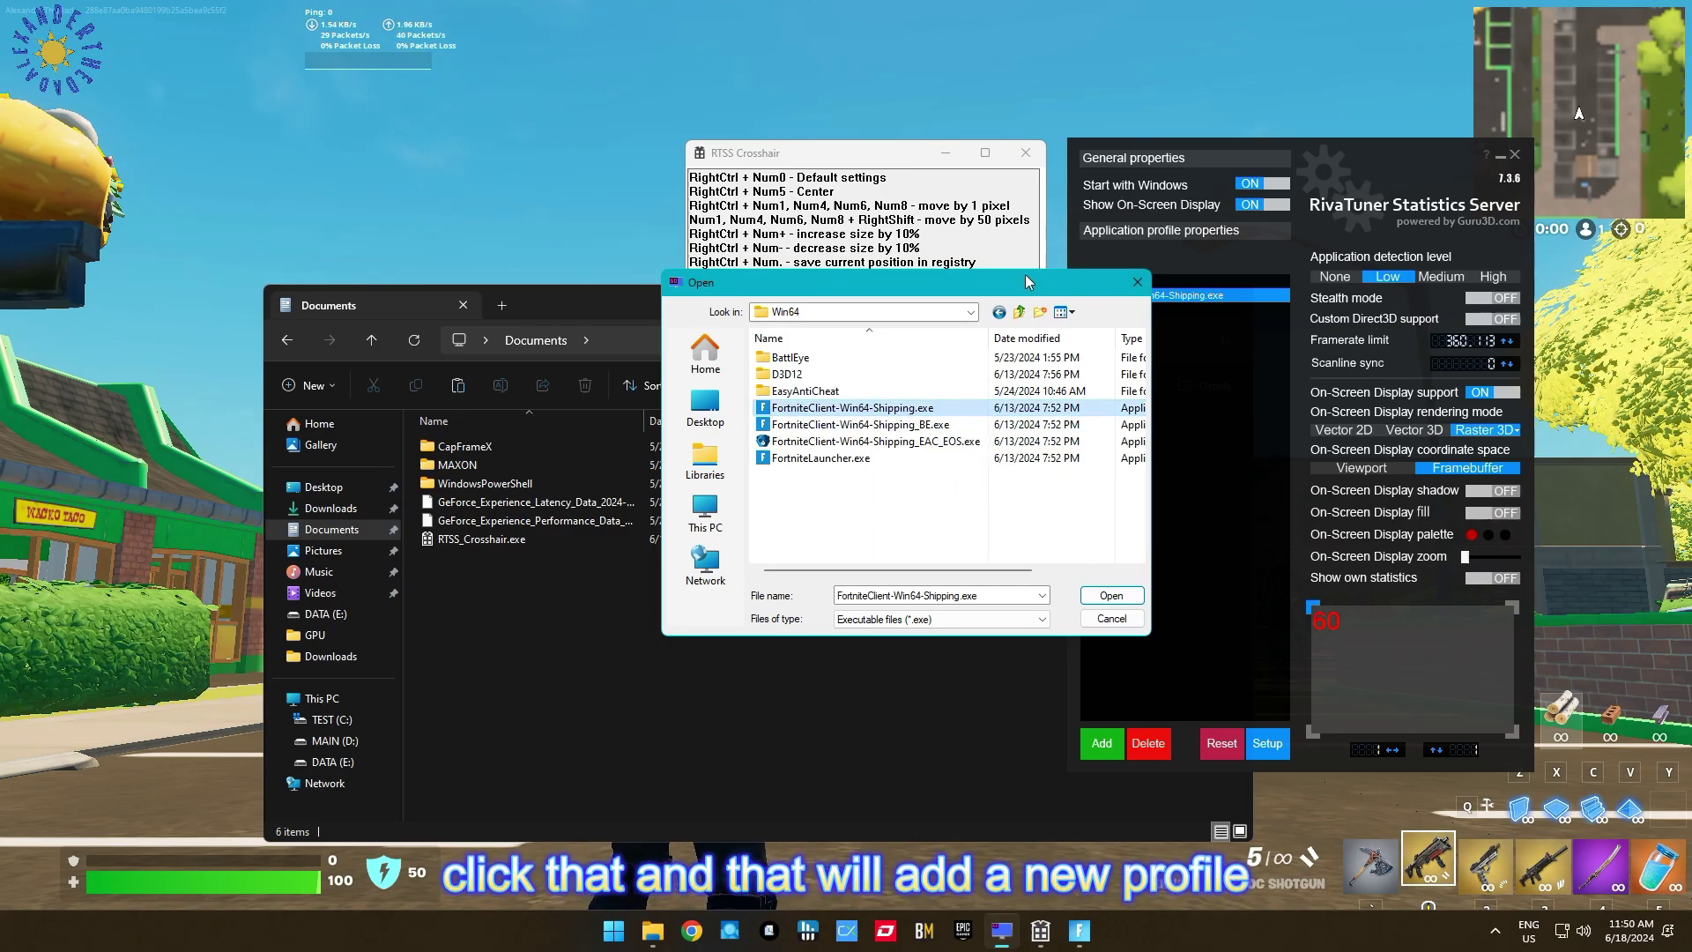
drag(1027, 281, 935, 283)
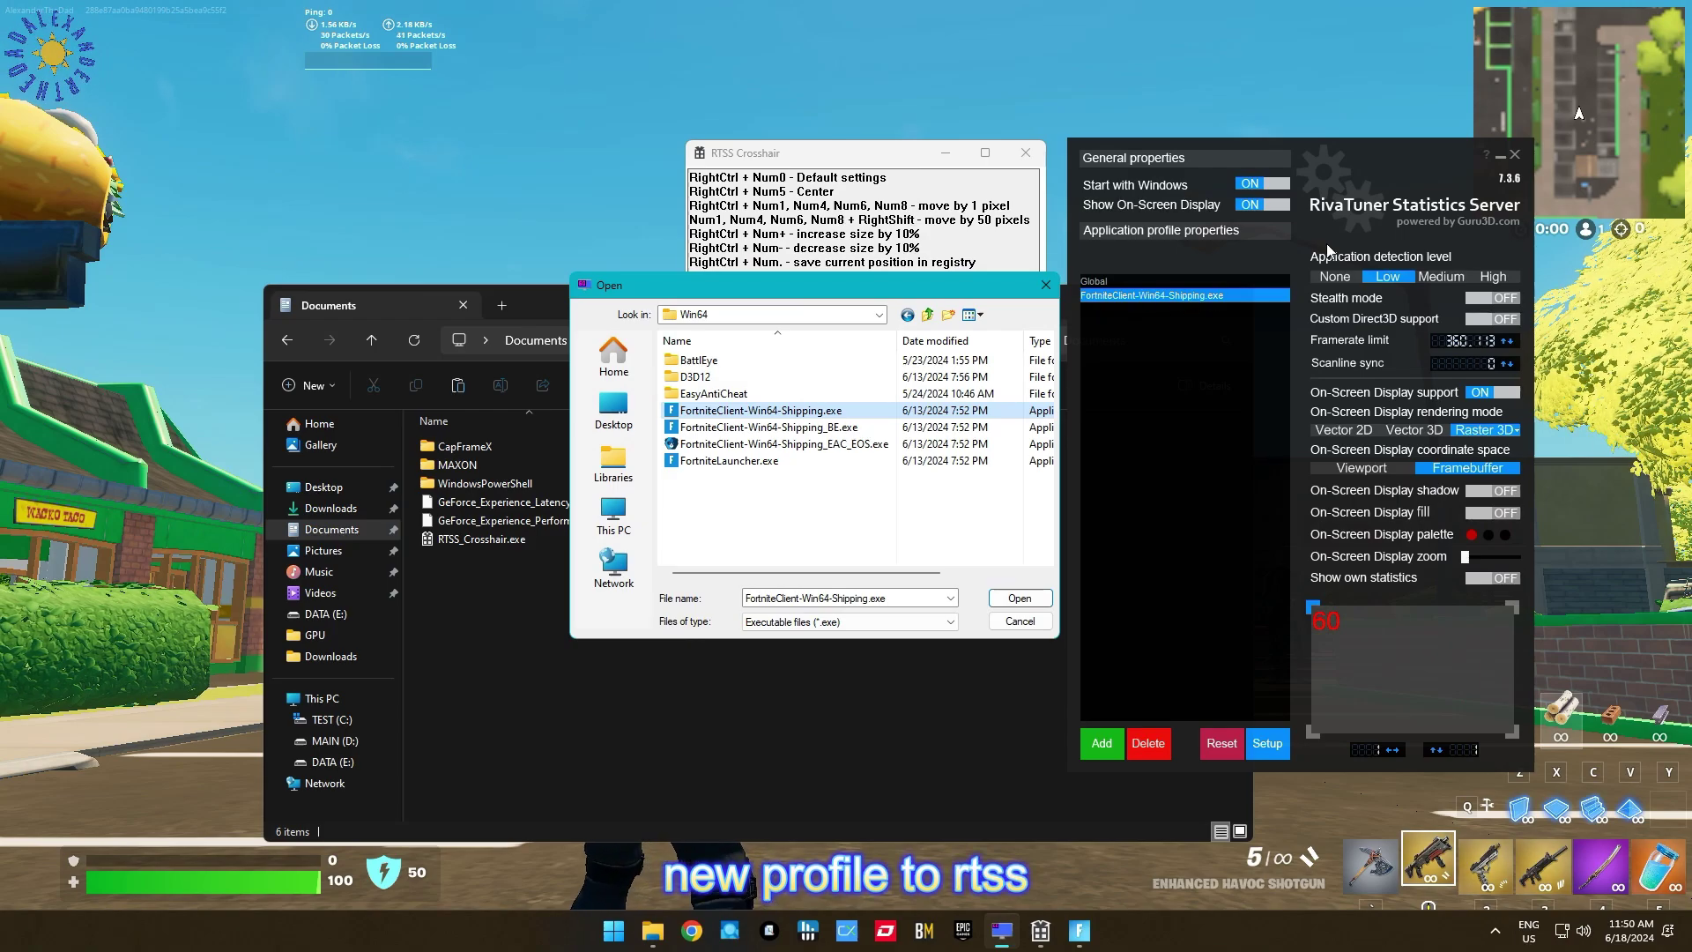
click(1040, 600)
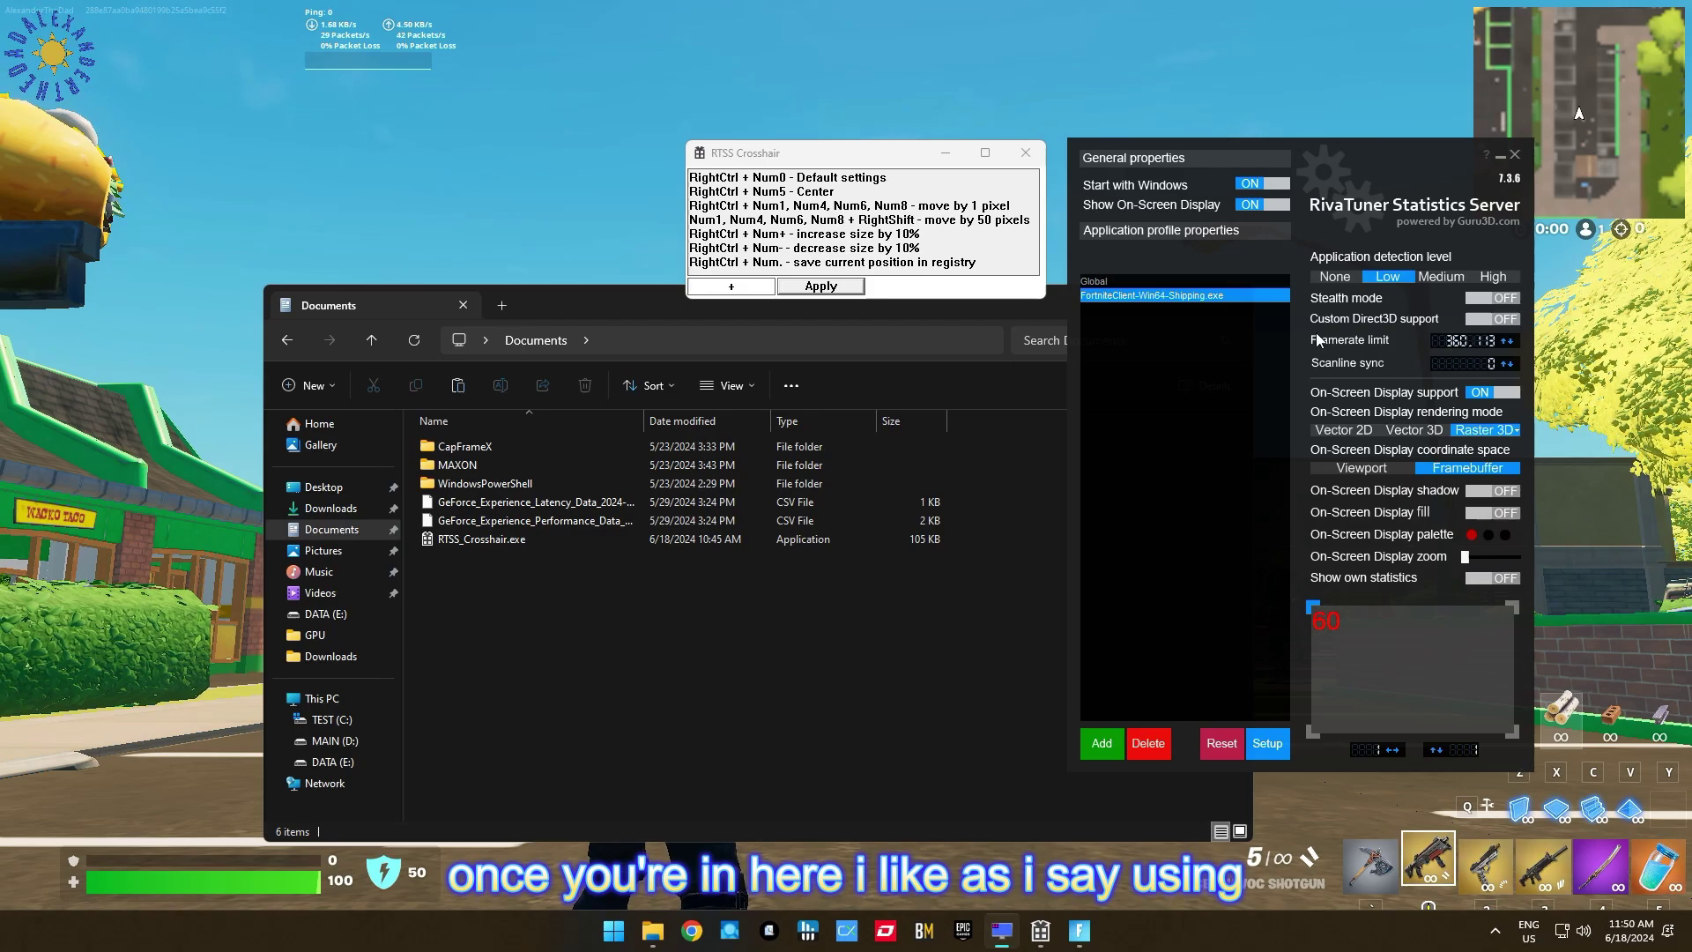
Step: Set the framerate limit to 360.113 using the Display 1 Generic PnP Monitor 360.113 Hz preset
right_click(1448, 347)
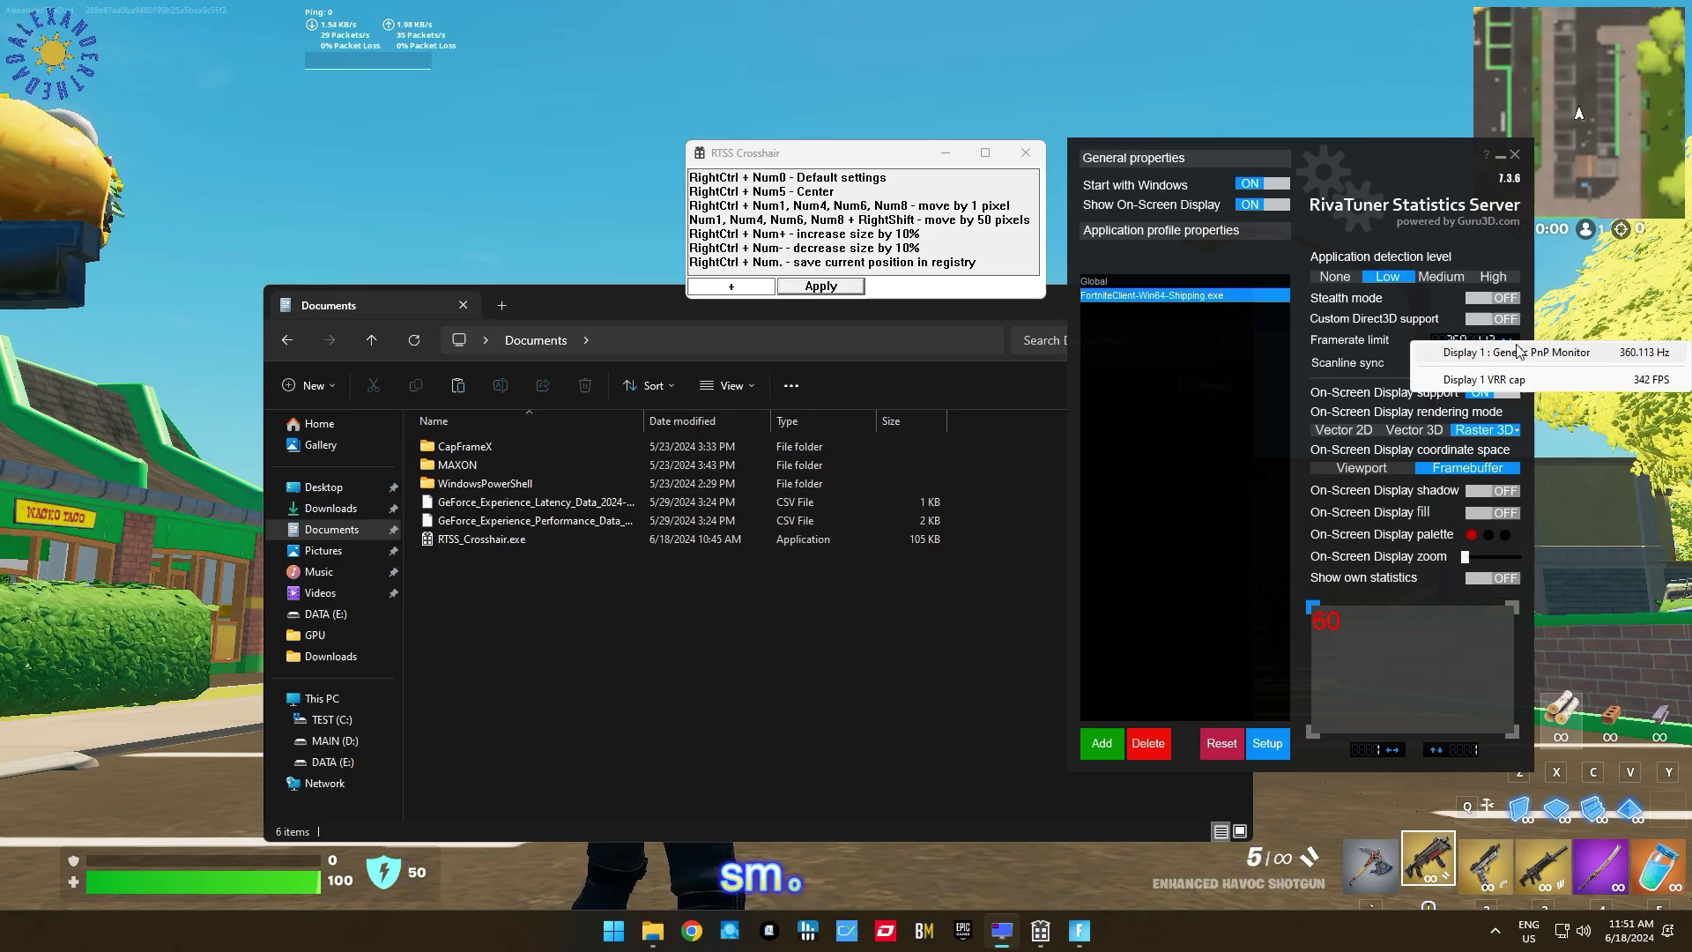
click(1506, 356)
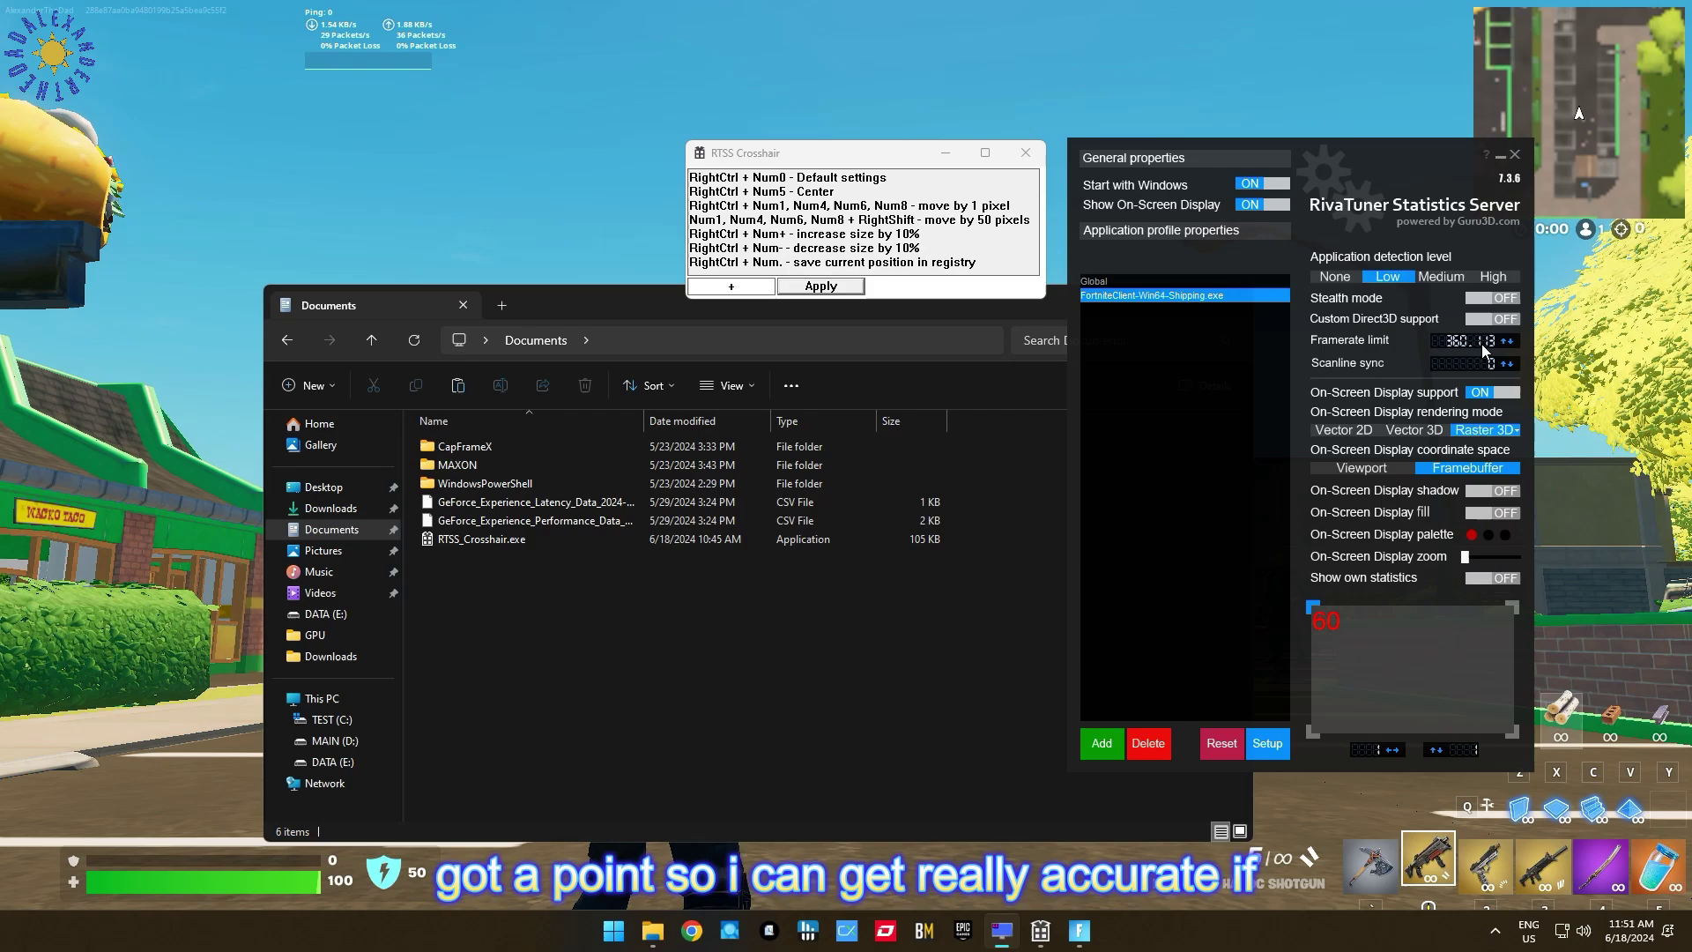
right_click(1430, 342)
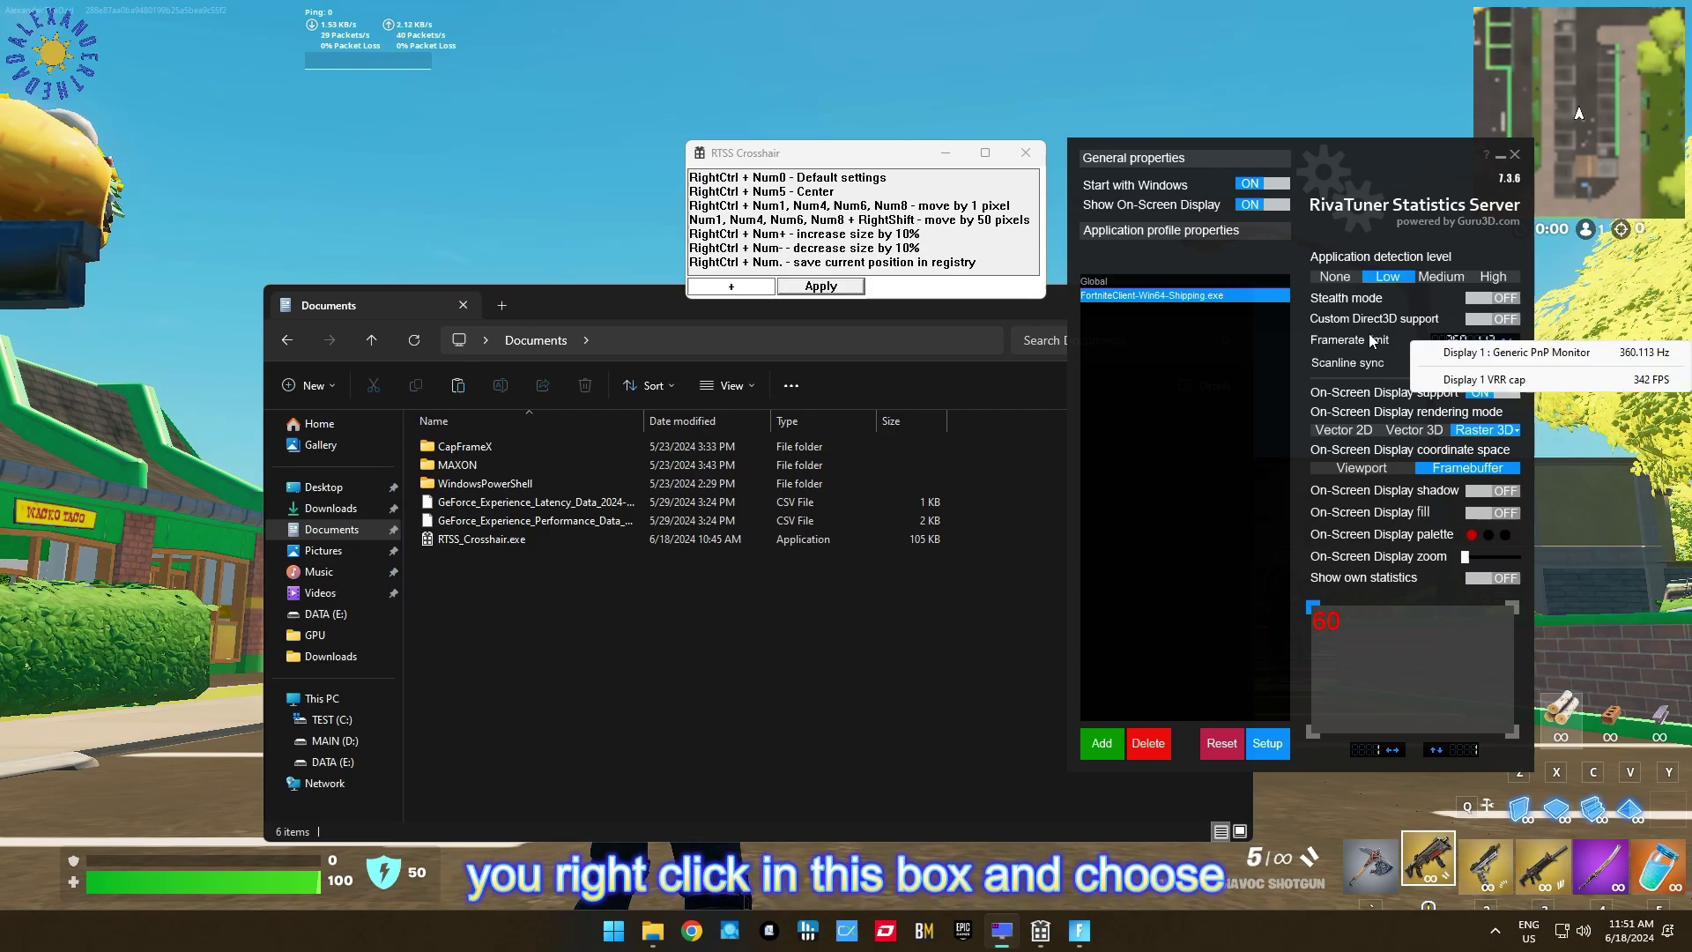
click(1648, 353)
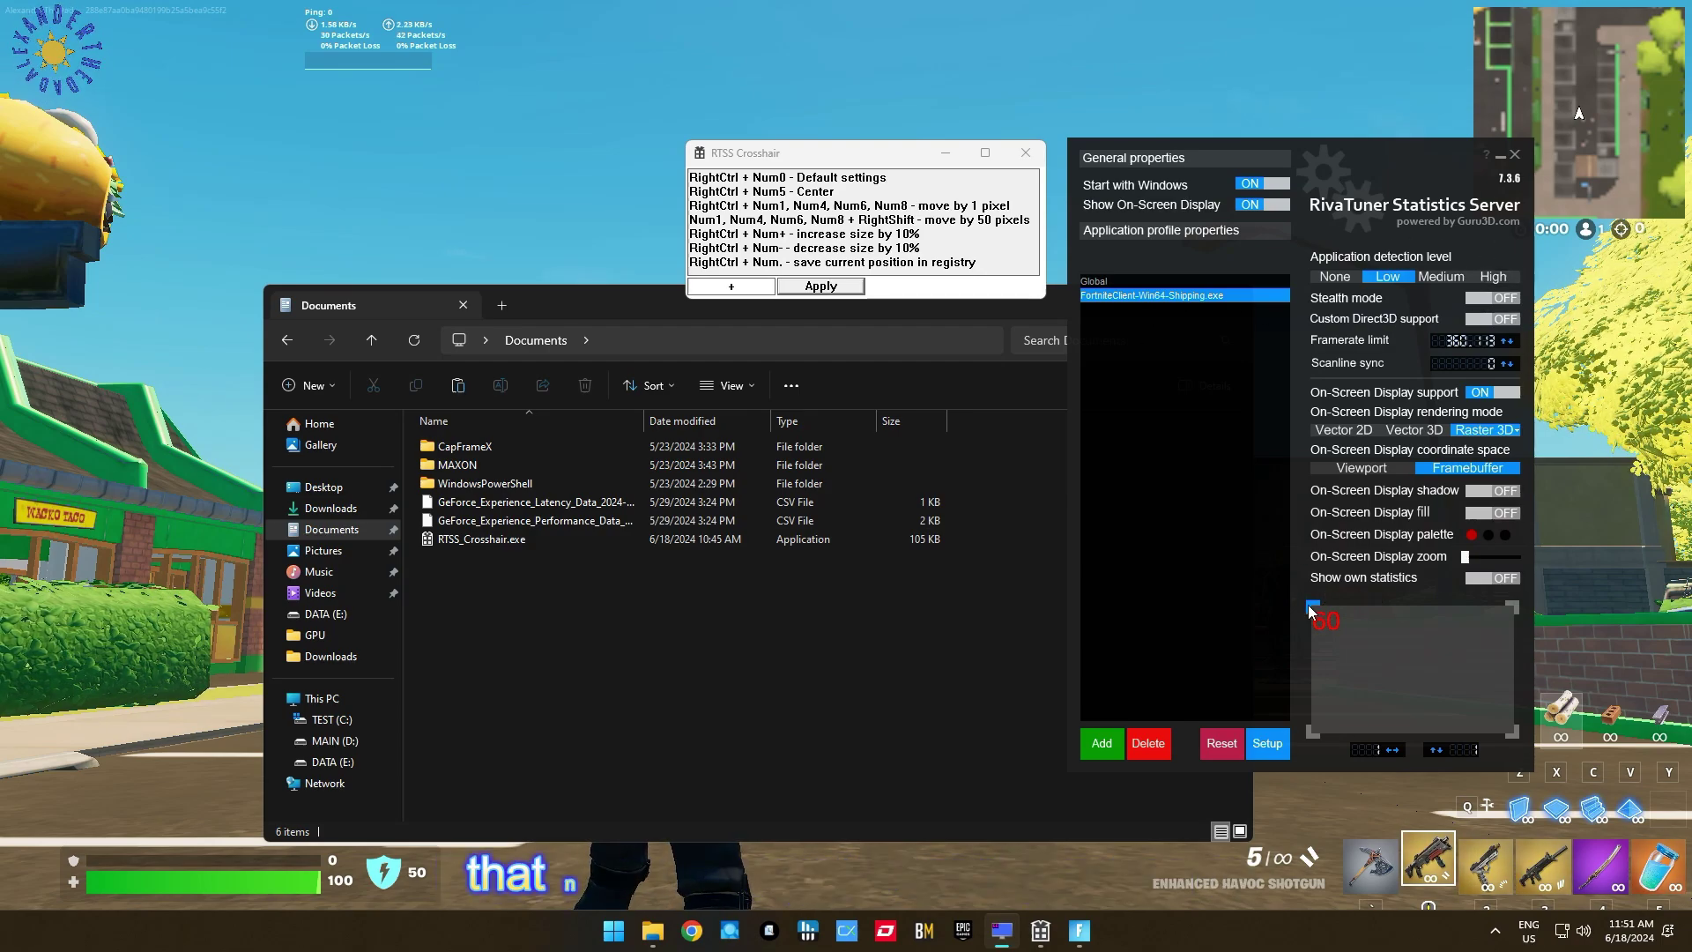
click(1511, 606)
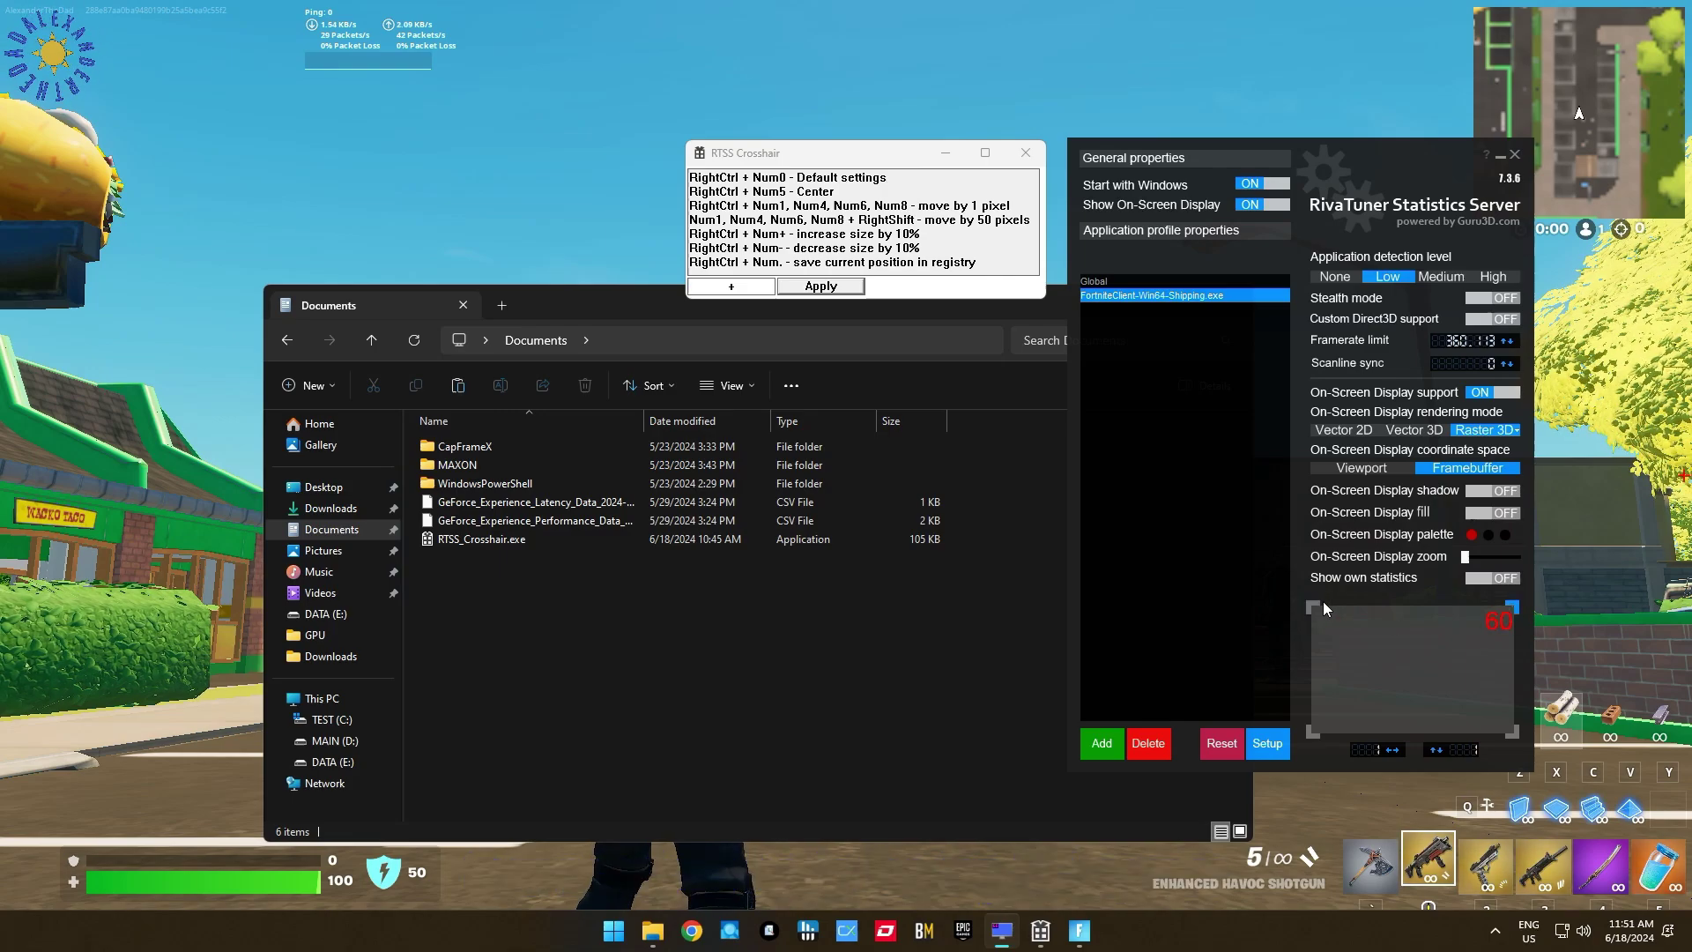
click(1323, 604)
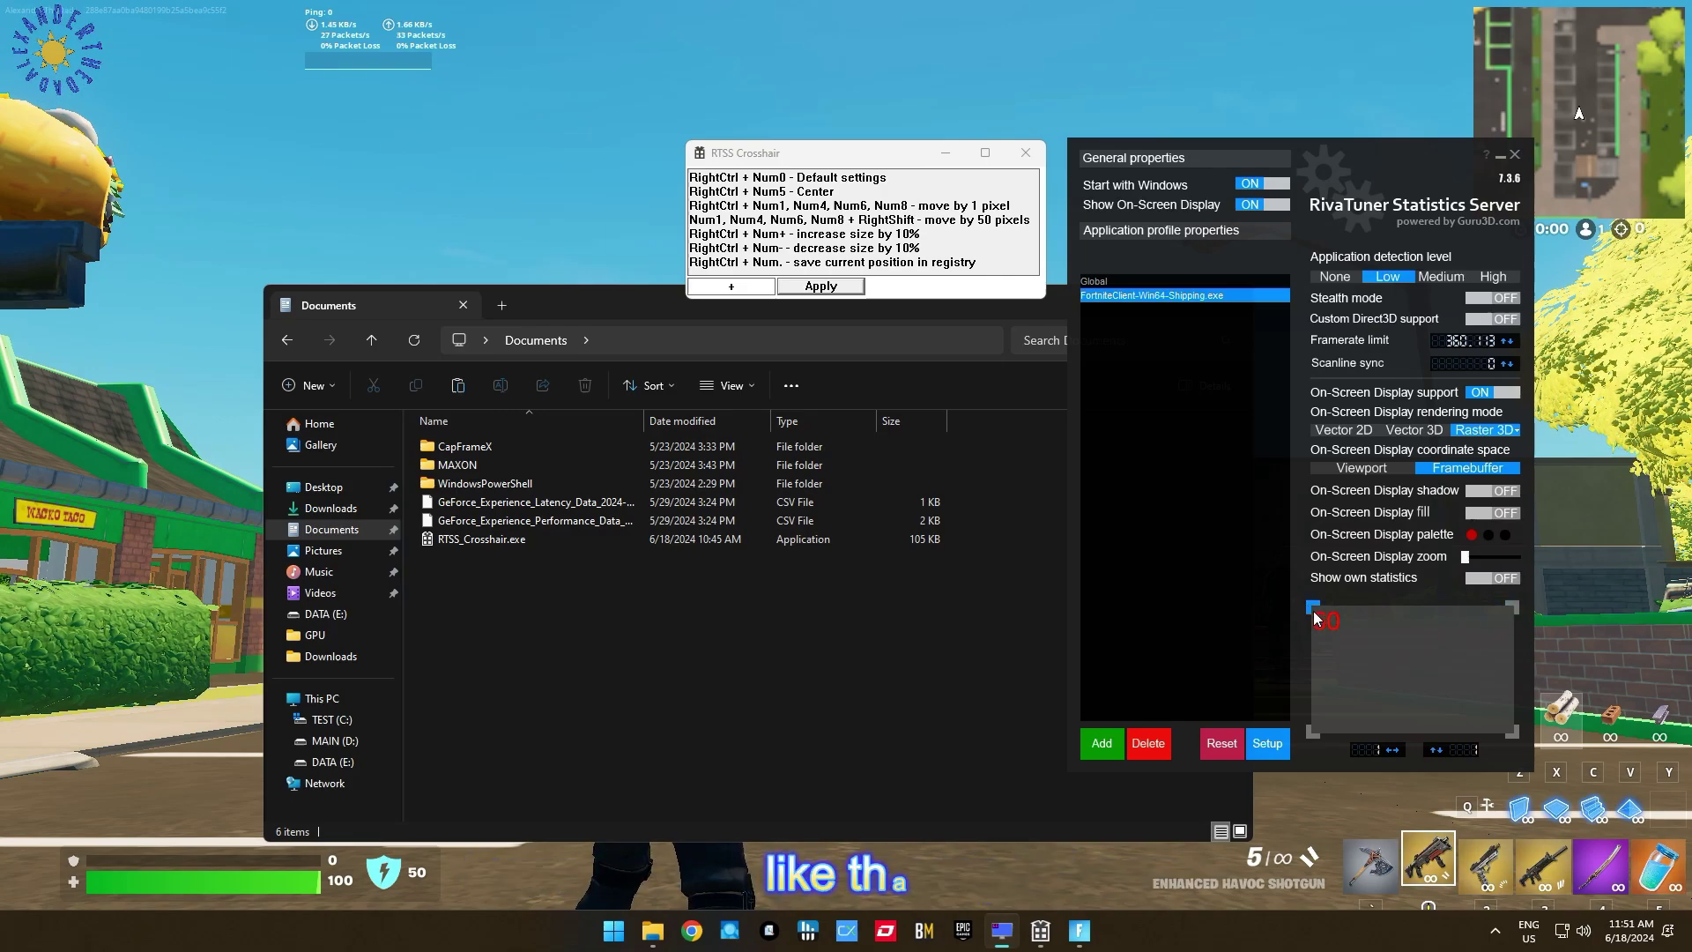
Step: Open the Raster 3D font settings and set the Arial Regular font to size 14
click(1493, 432)
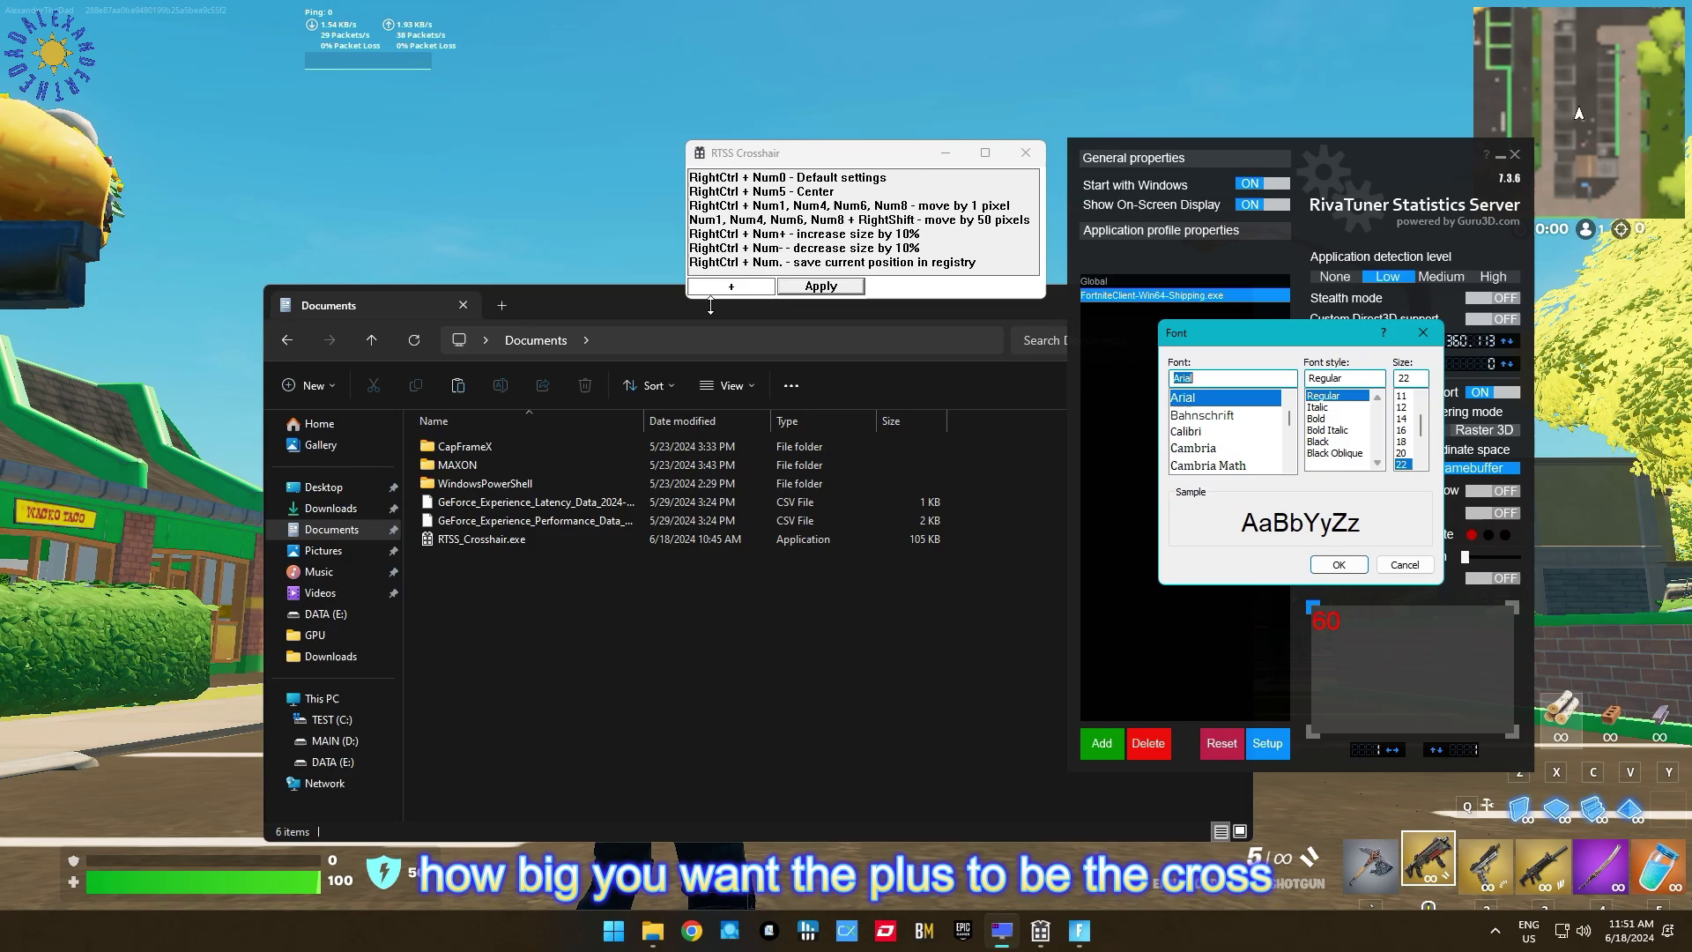
click(1409, 418)
click(1403, 464)
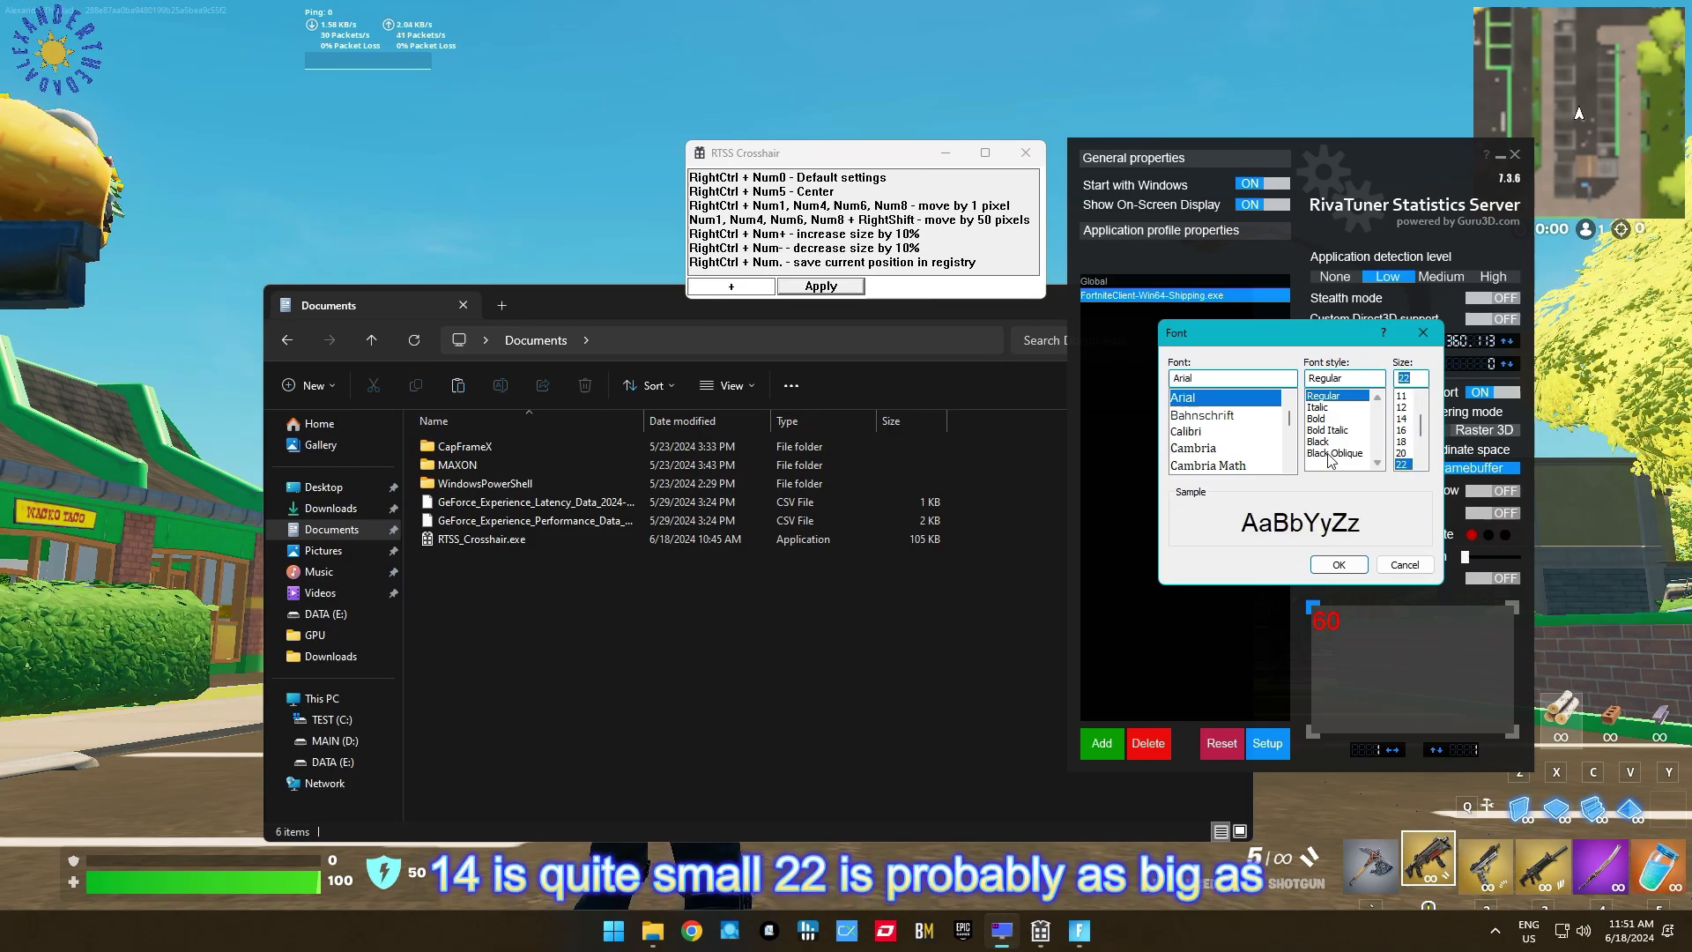
click(1410, 419)
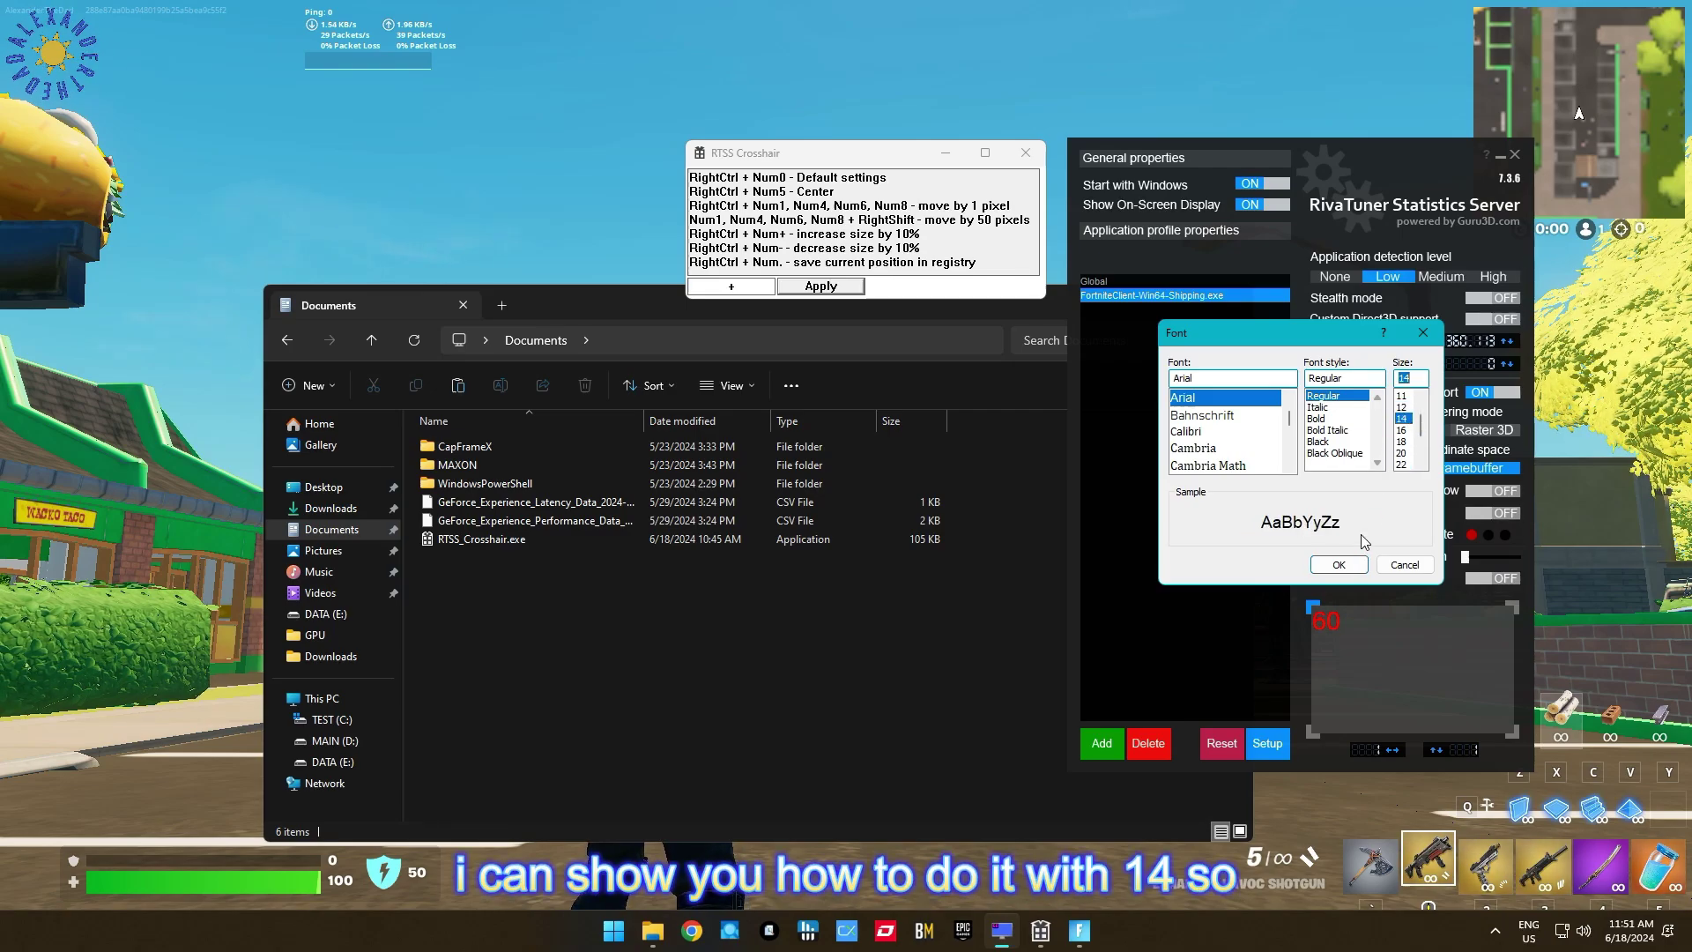
click(1339, 564)
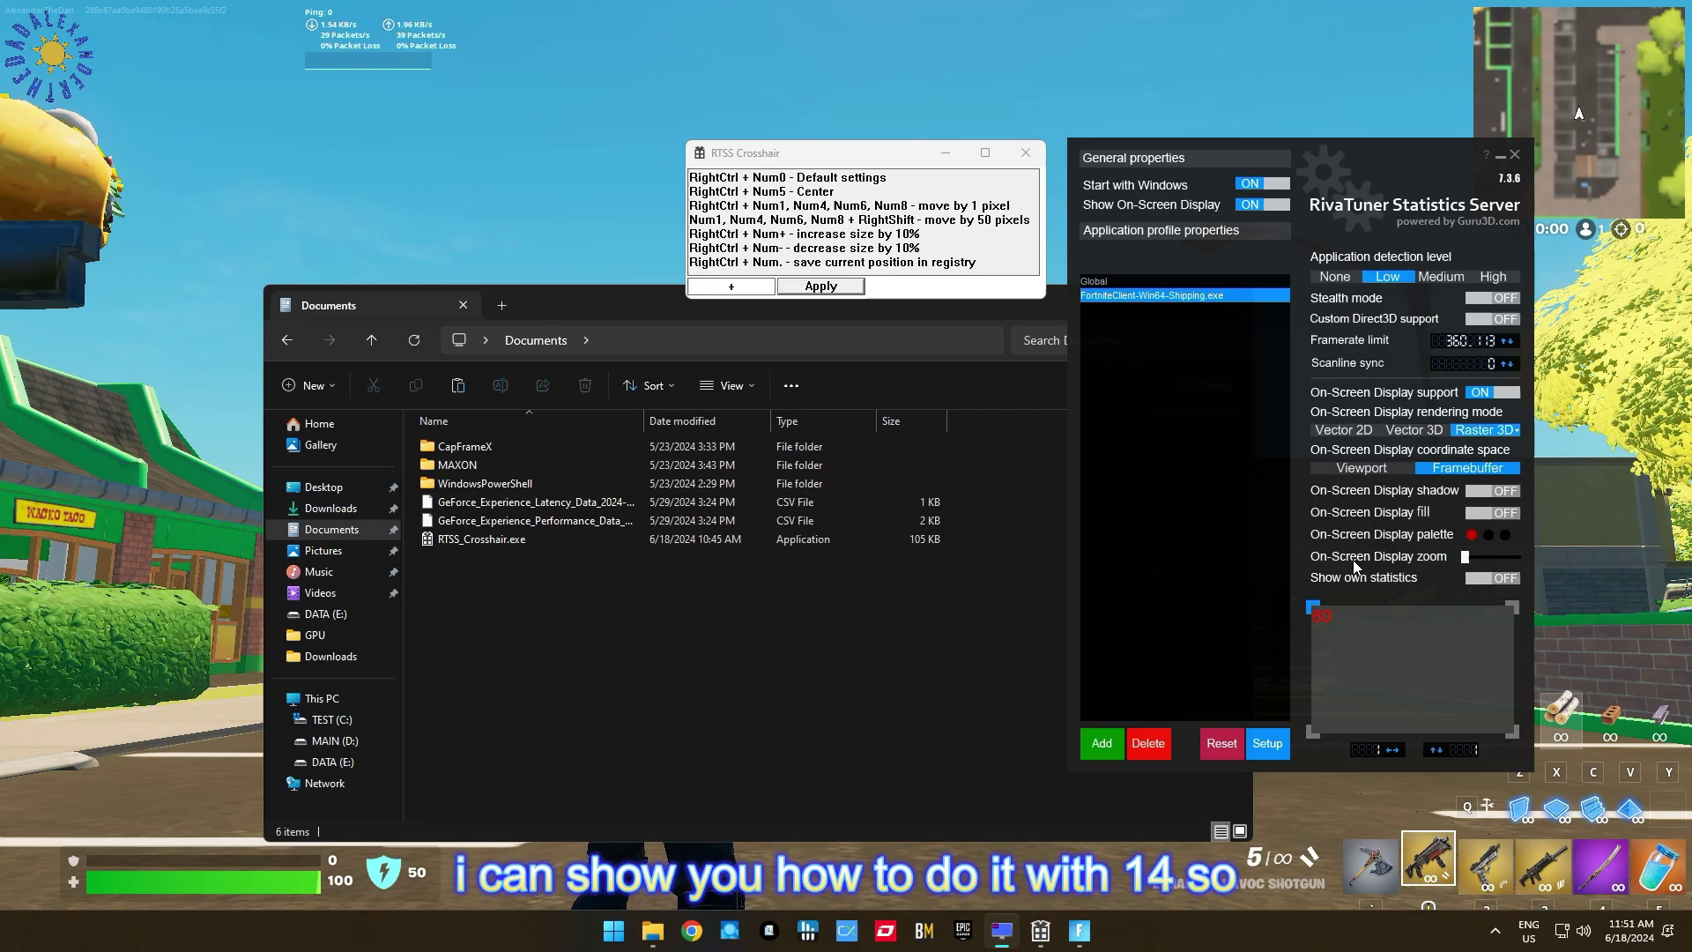
click(1472, 535)
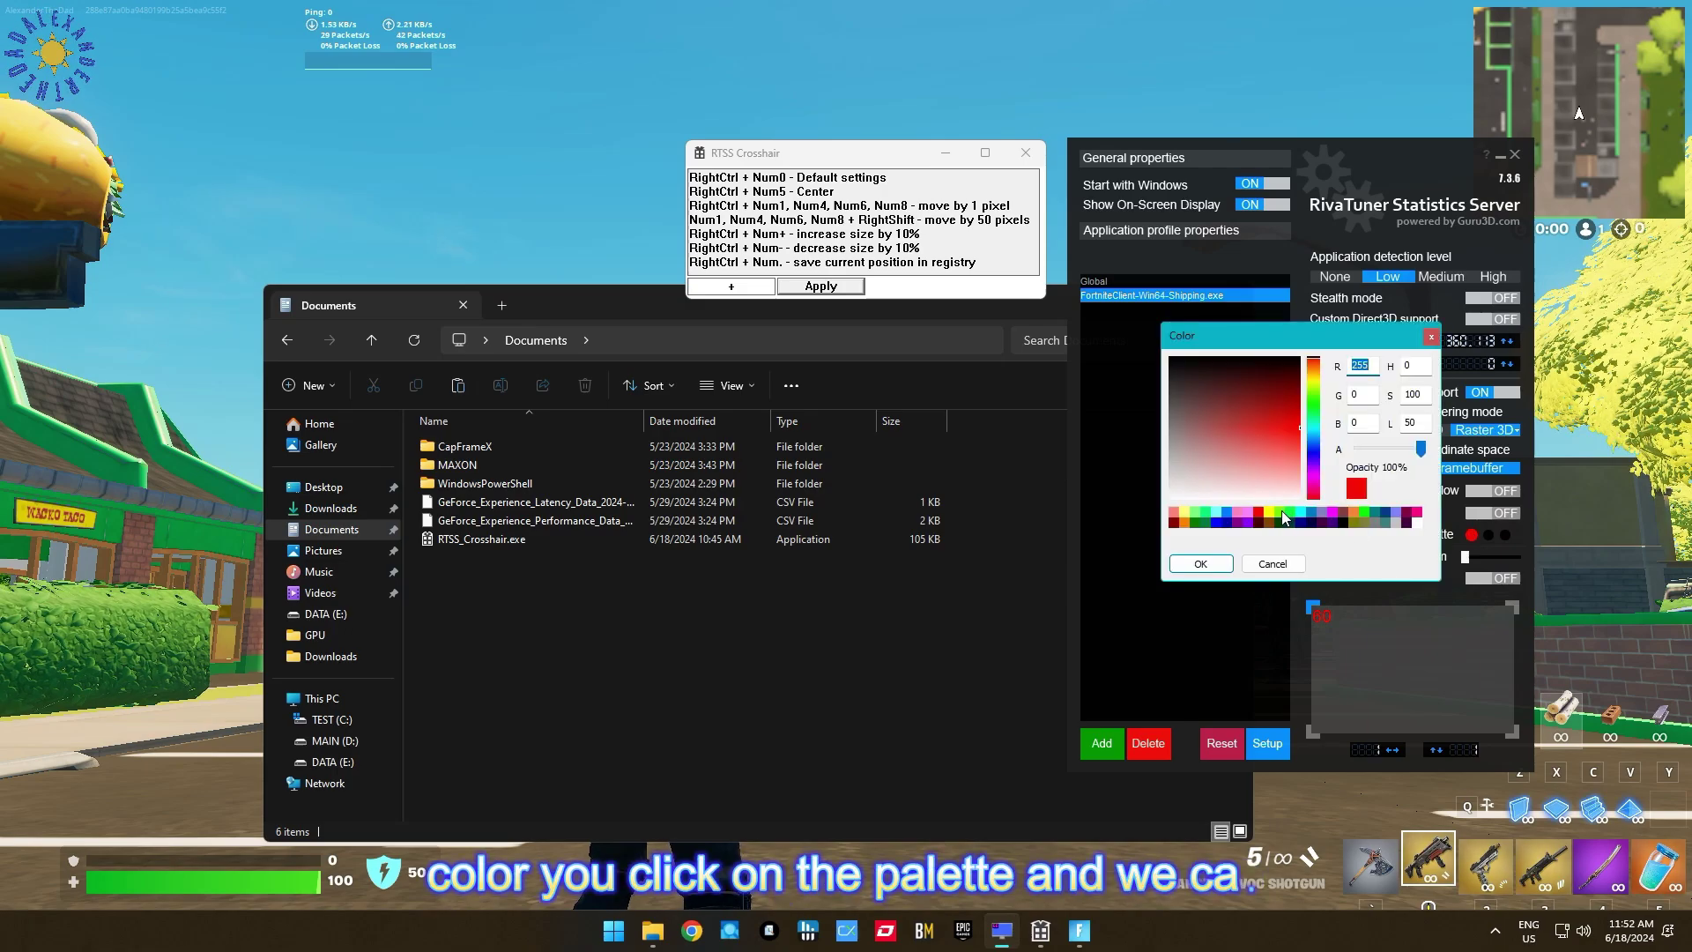
click(1183, 524)
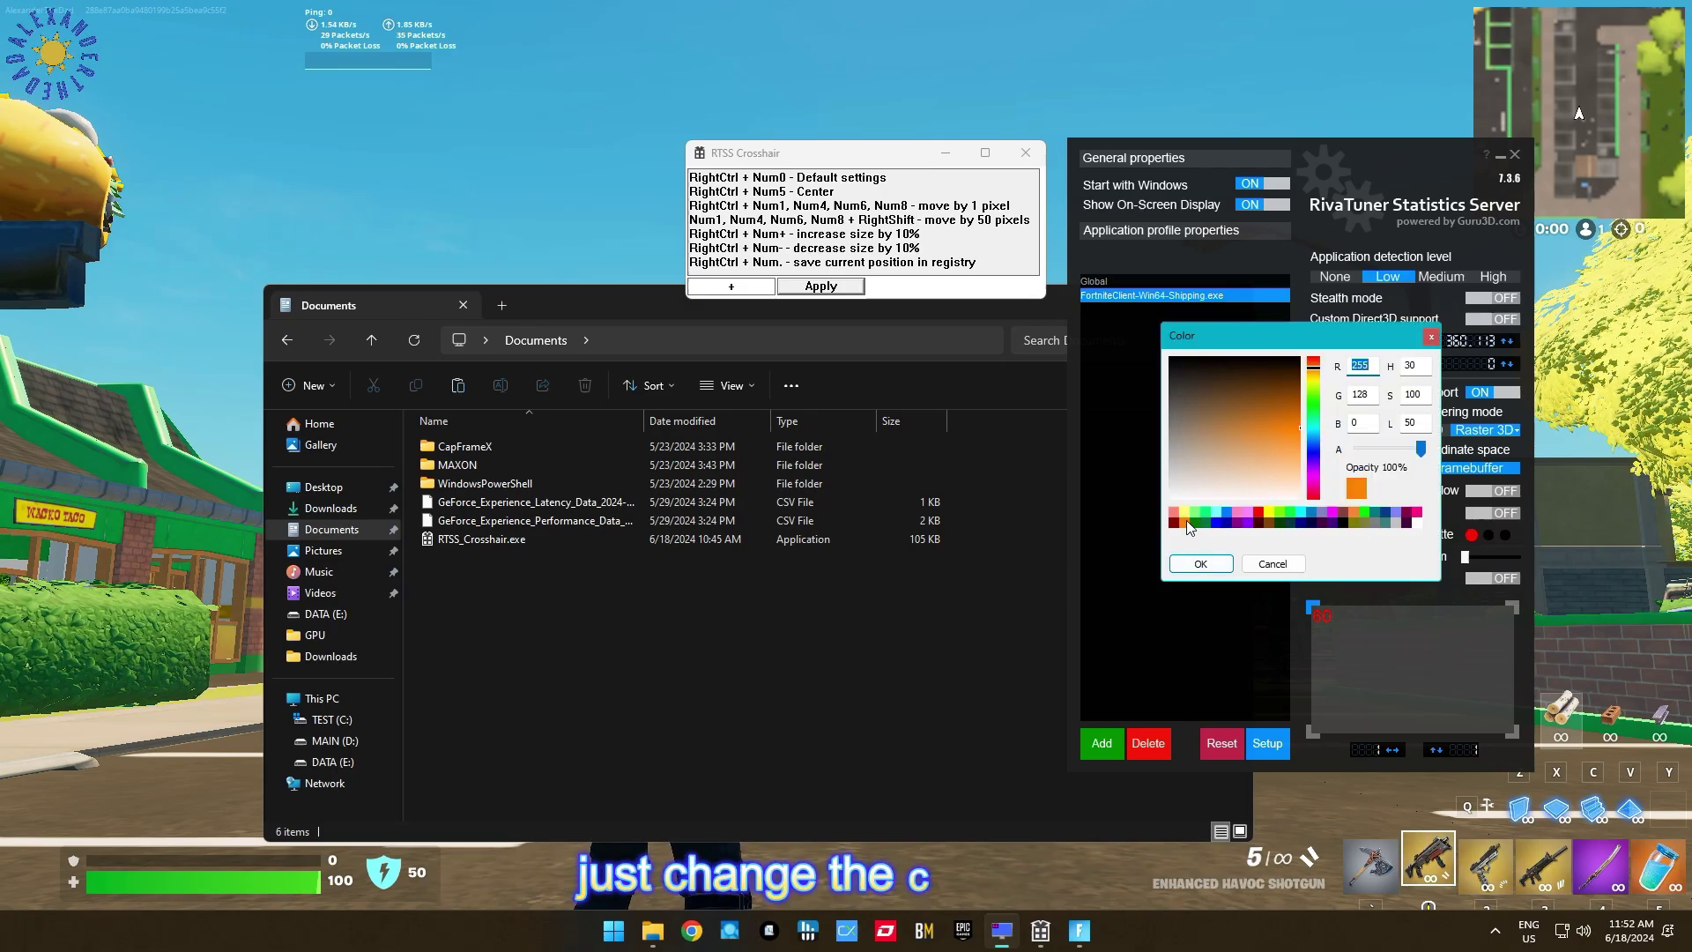
click(1198, 563)
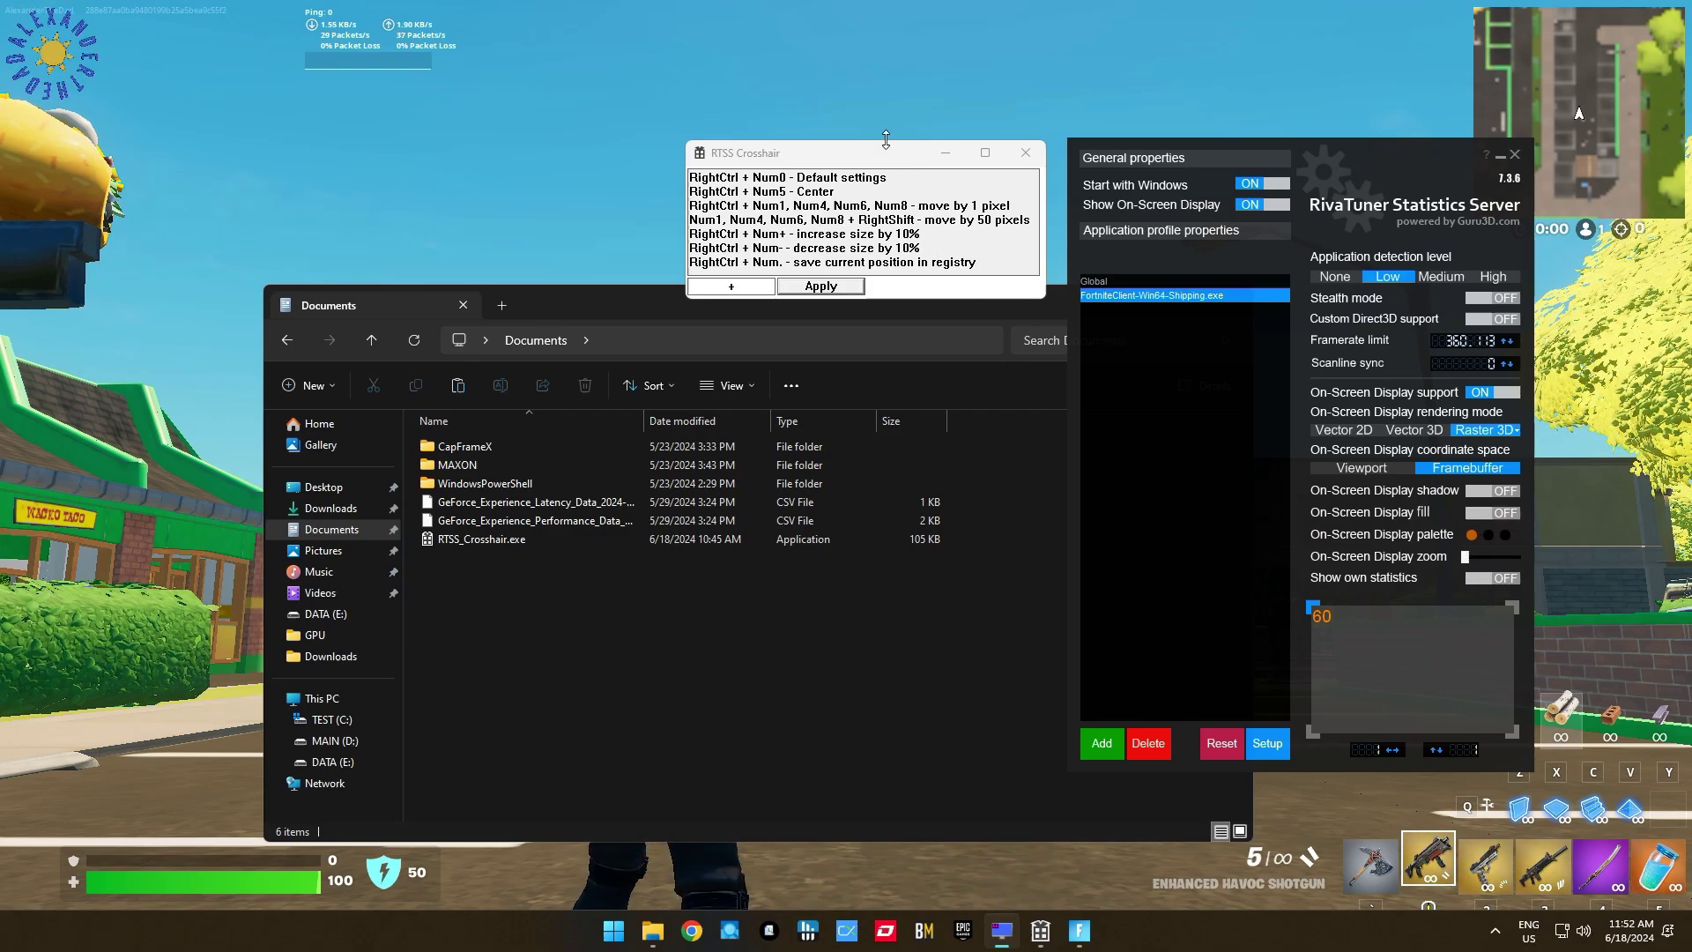
click(868, 166)
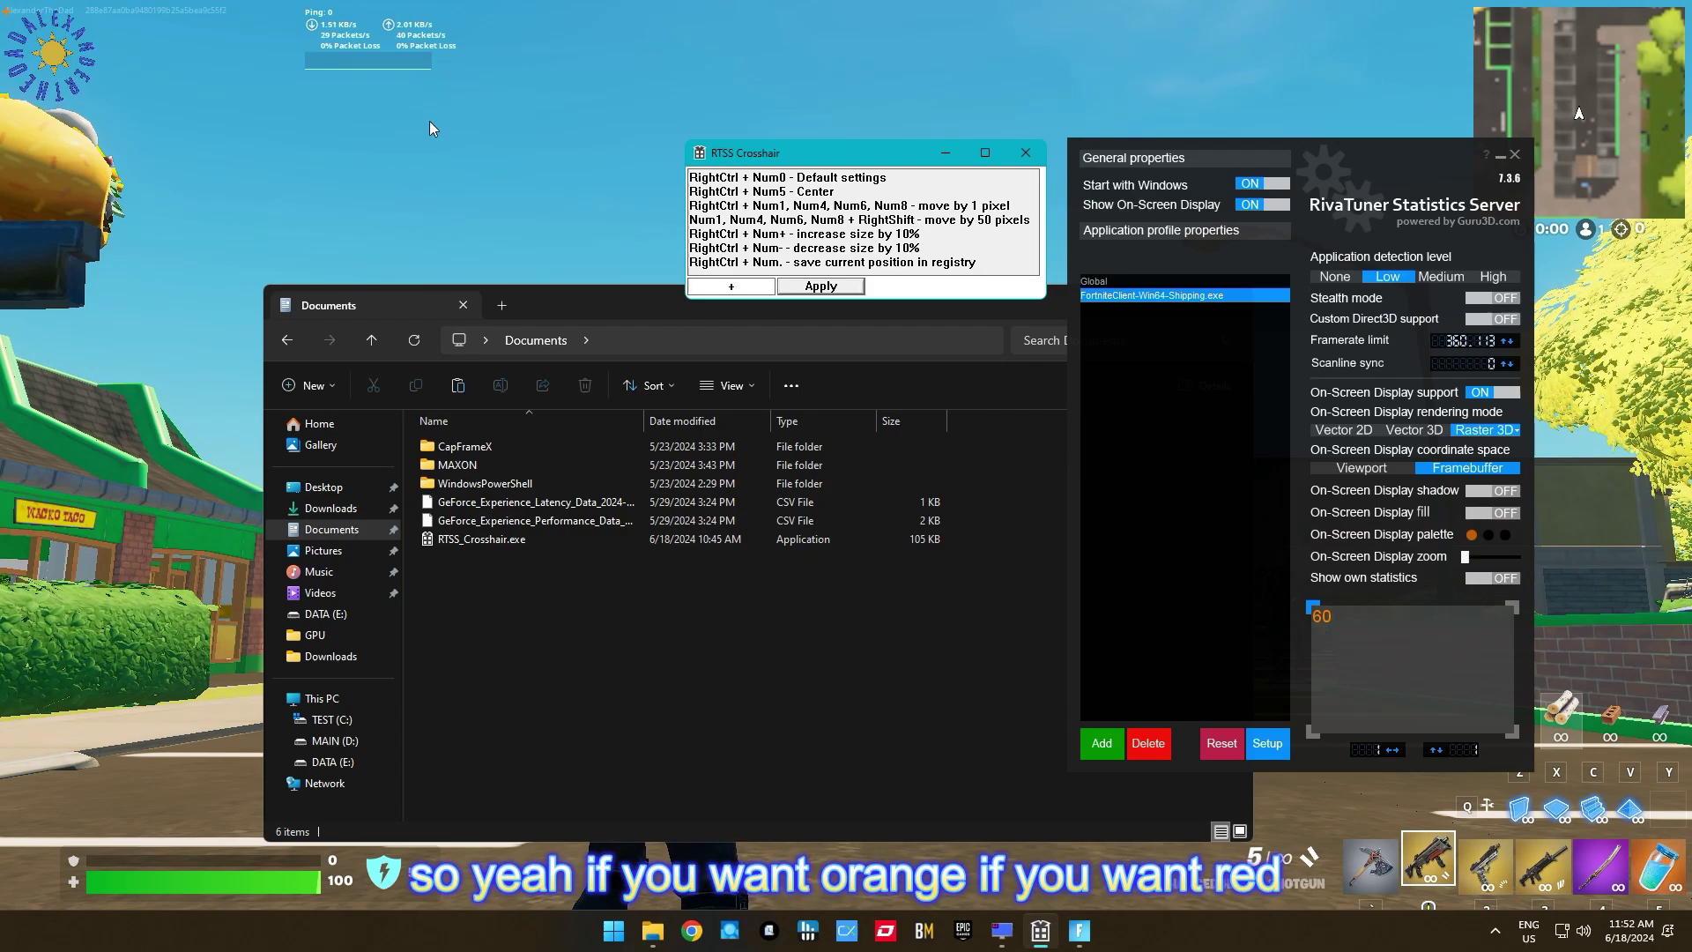
click(1472, 535)
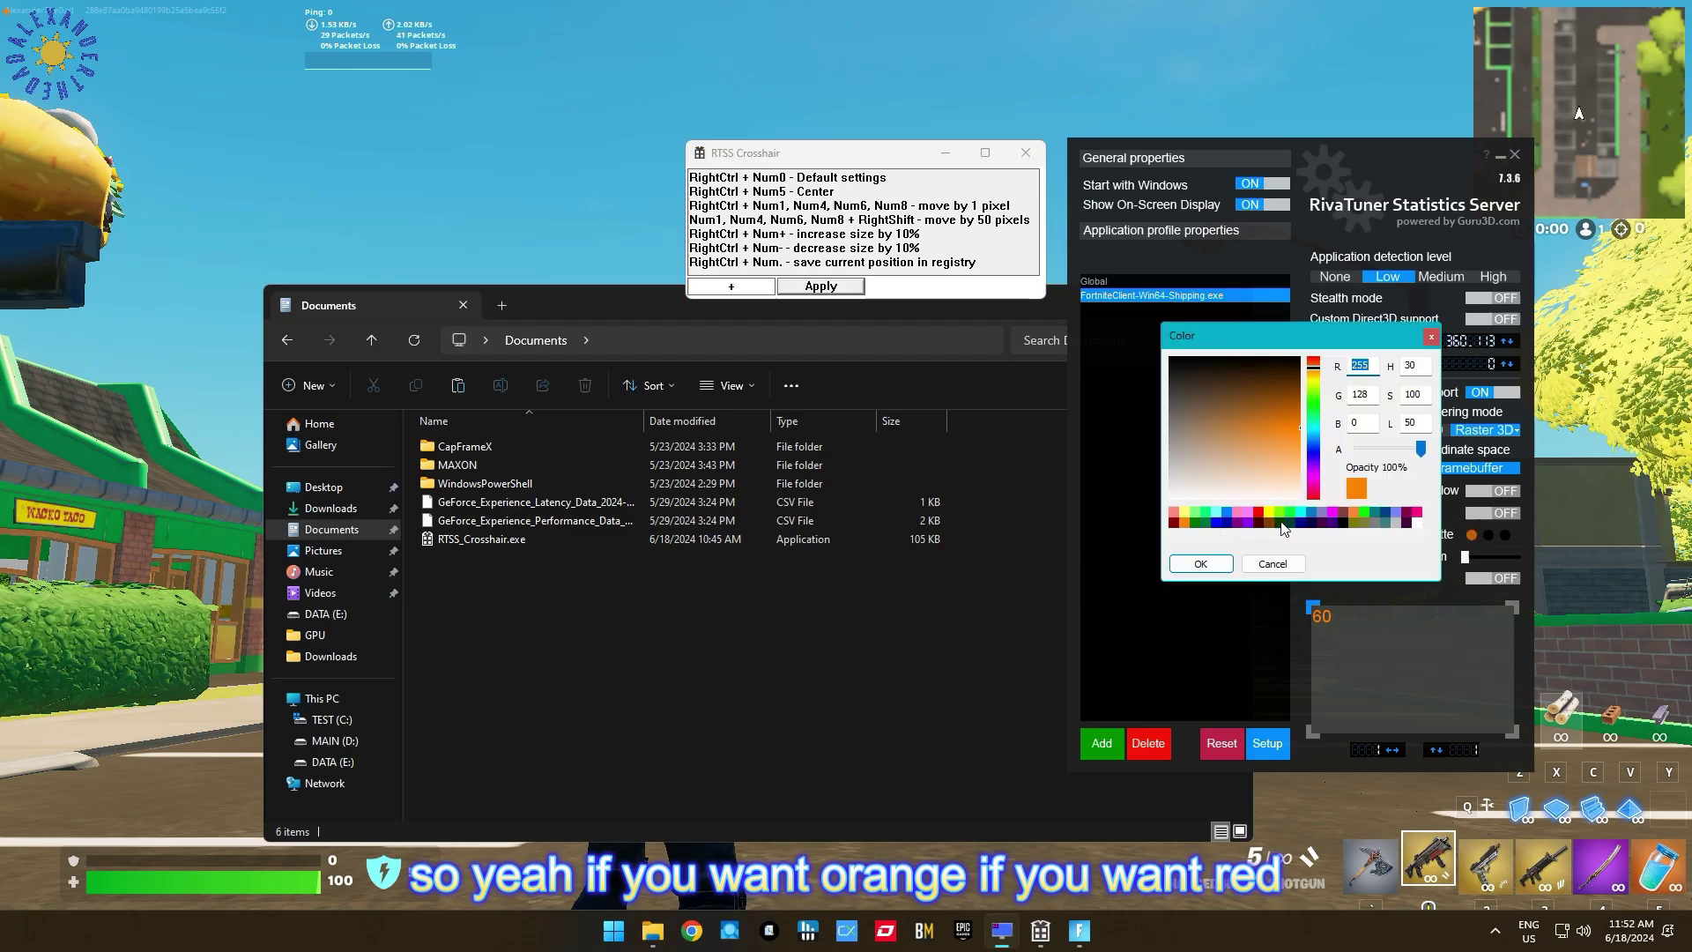
click(1259, 511)
click(1214, 564)
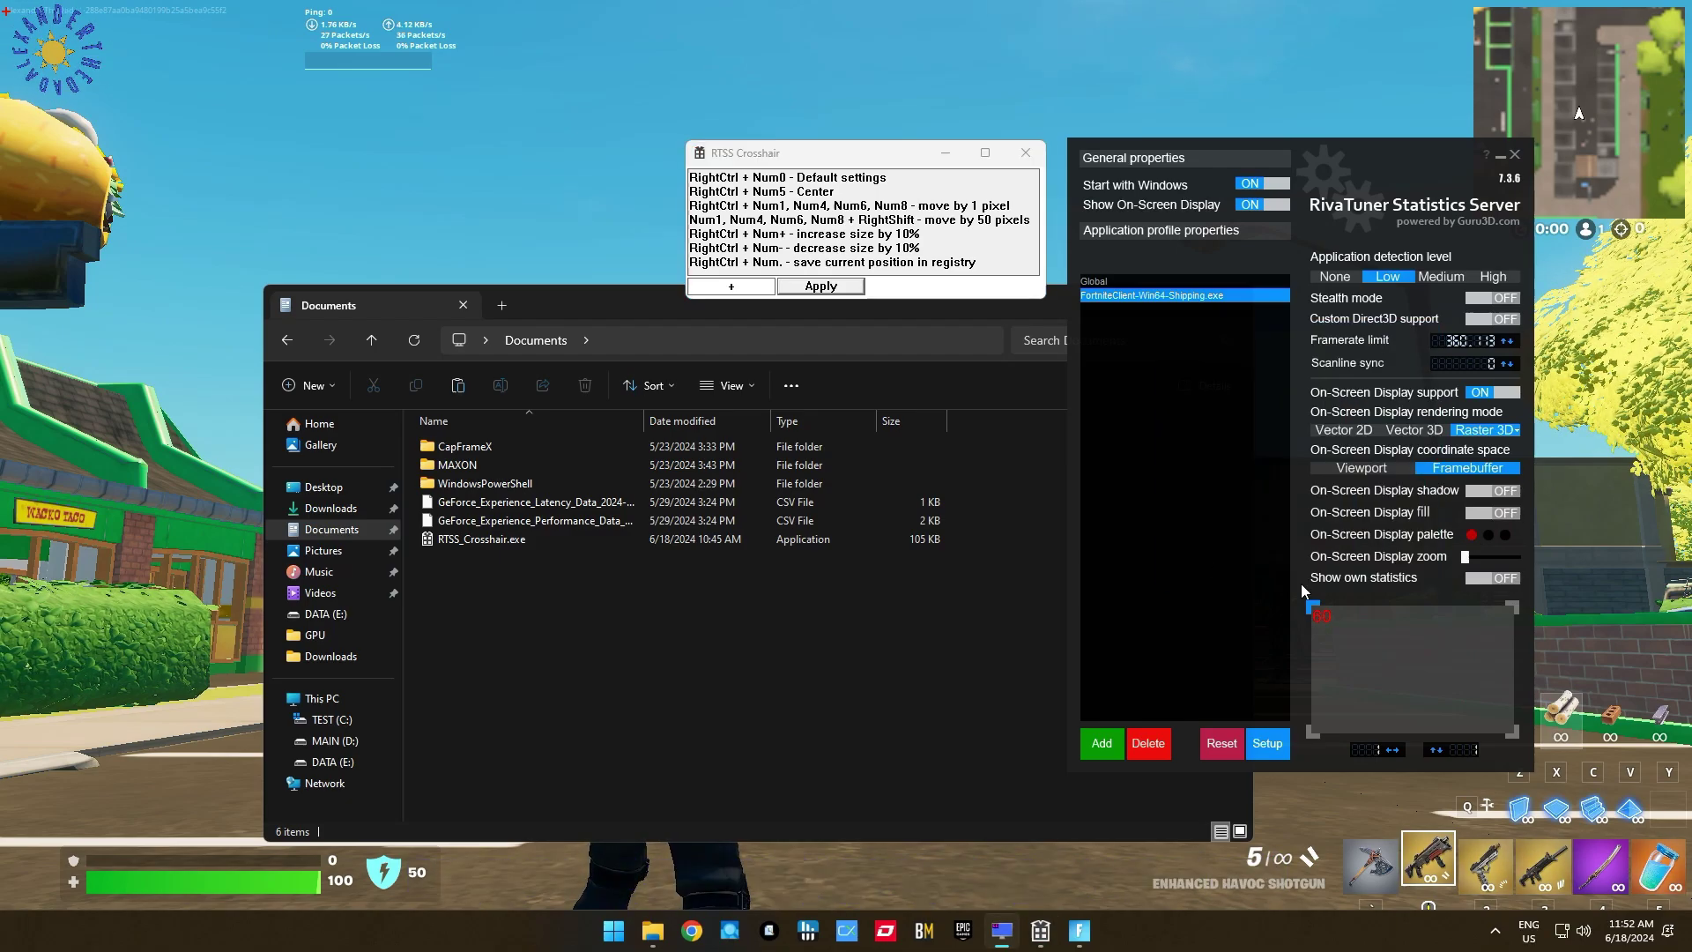
click(1507, 432)
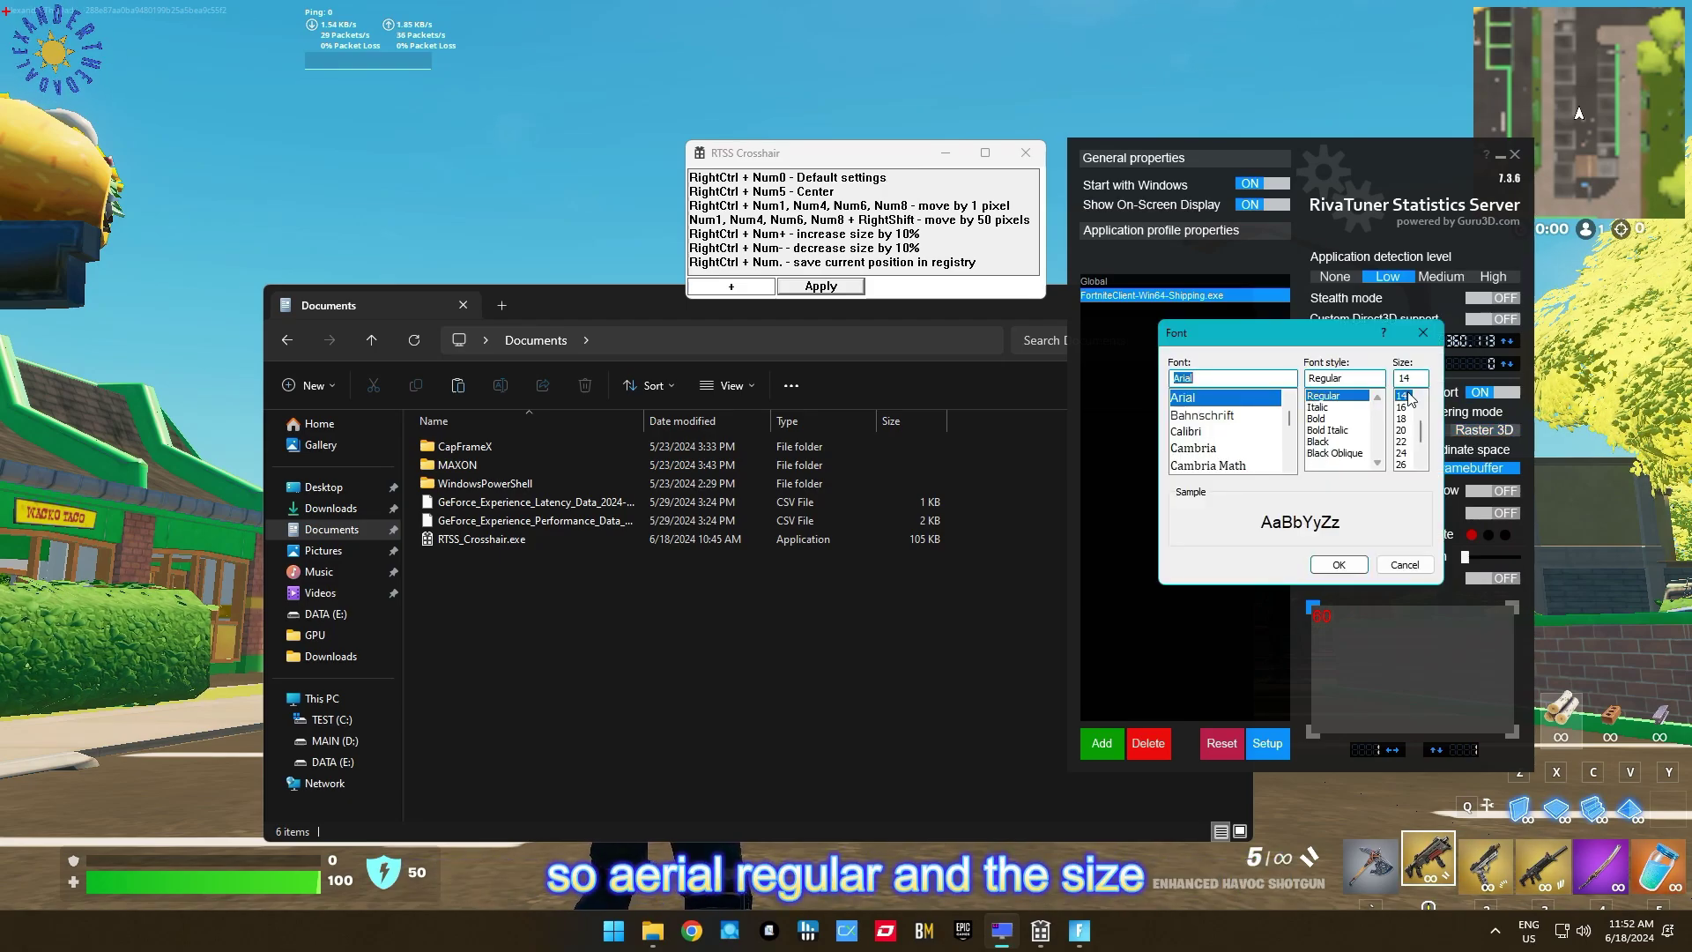
click(1339, 565)
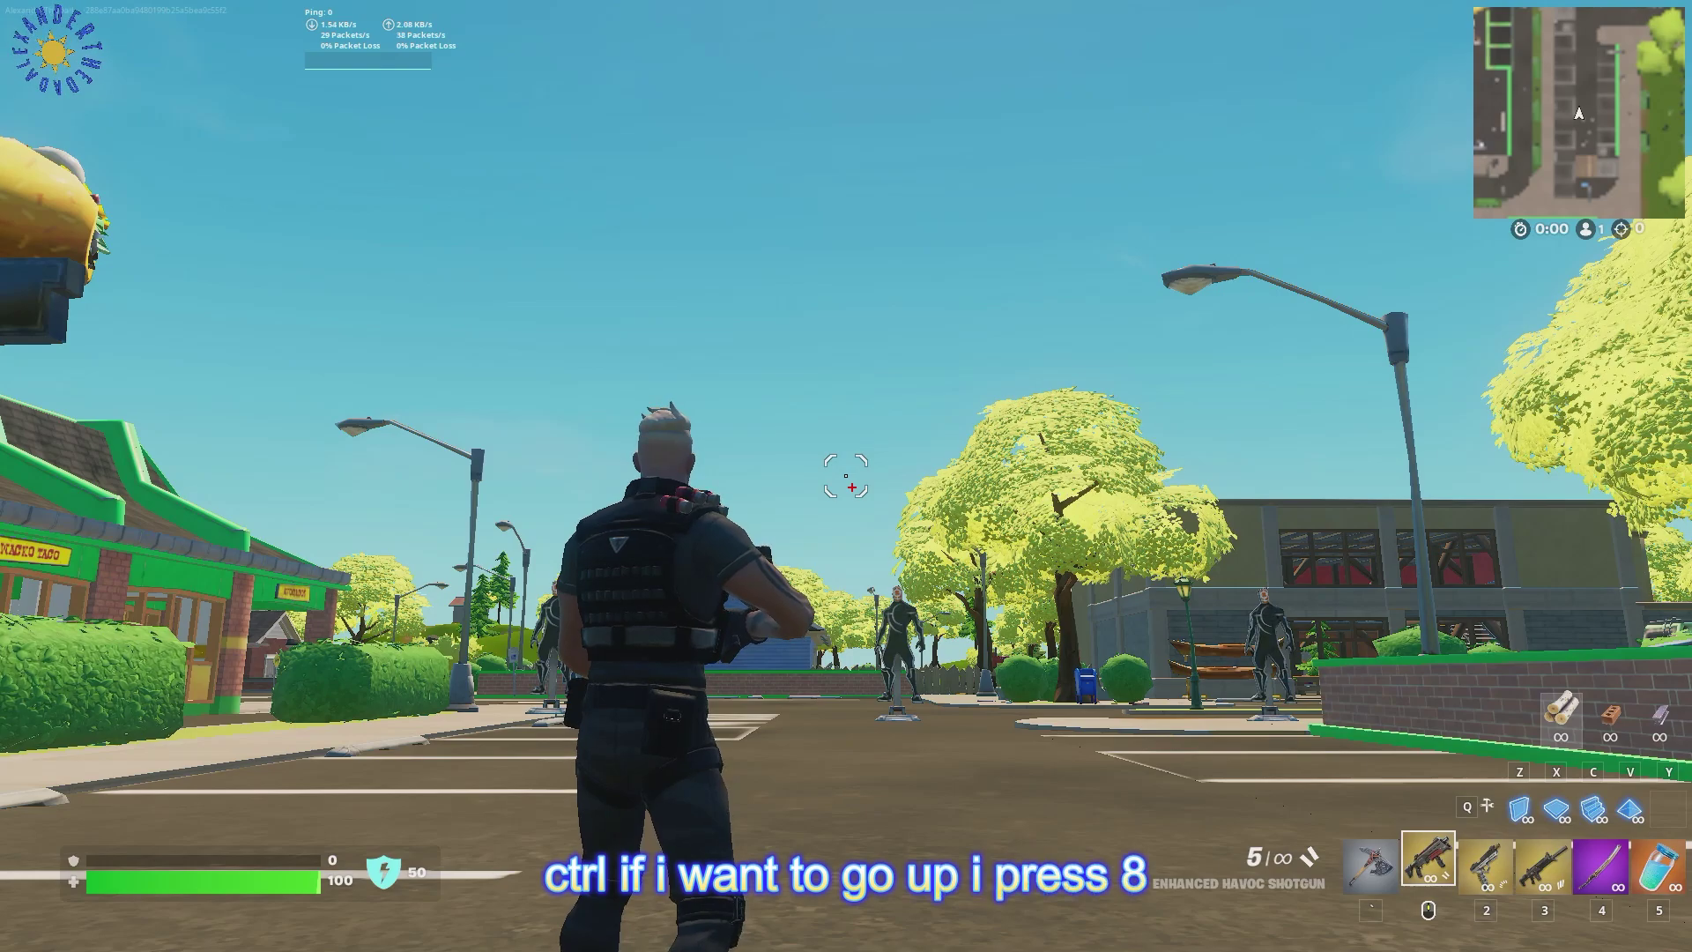
Step: Nudge the red crosshair upward and walk toward the practice target dummies
key(ctrl+KP_8)
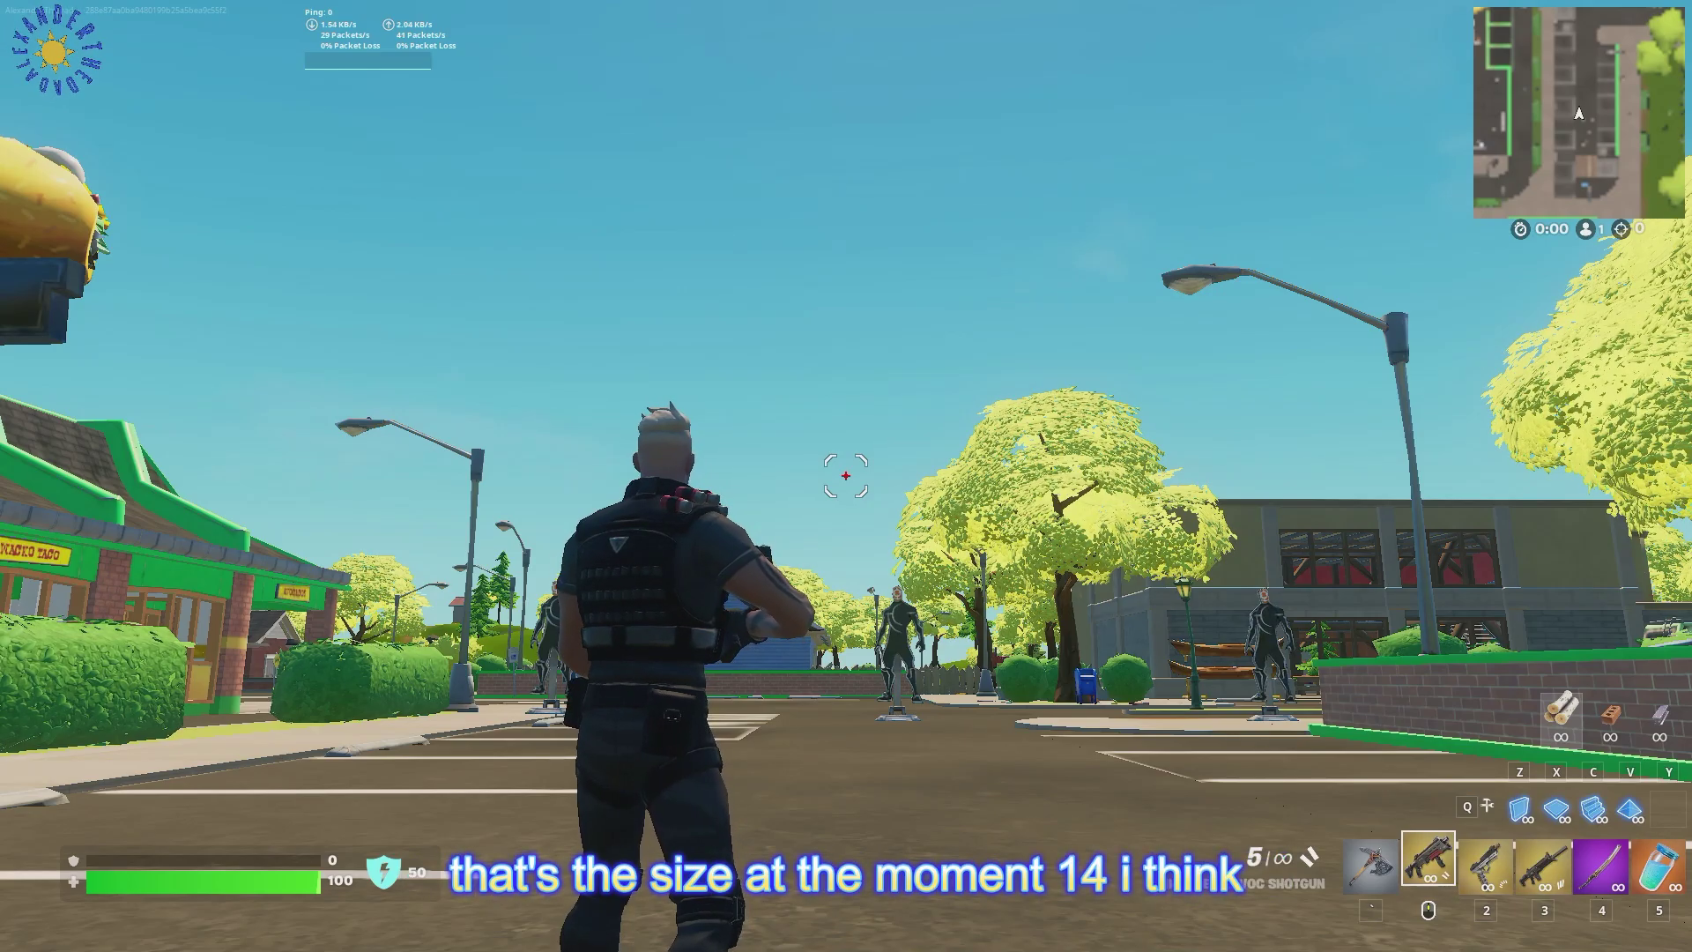
key(w)
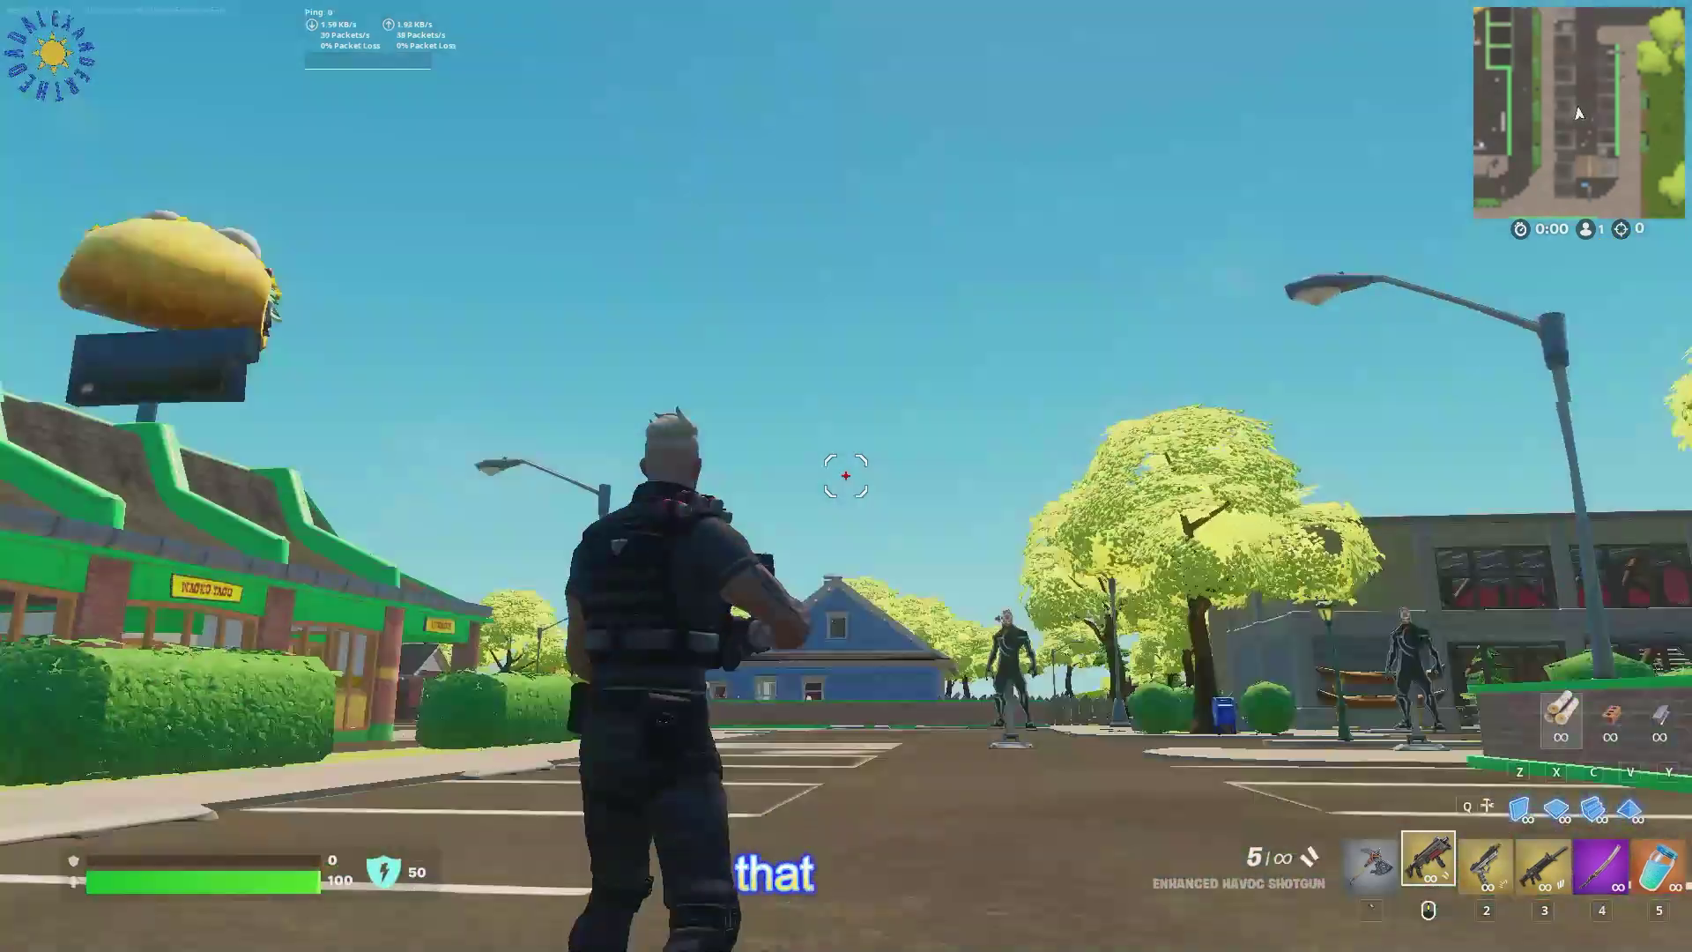
key(w)
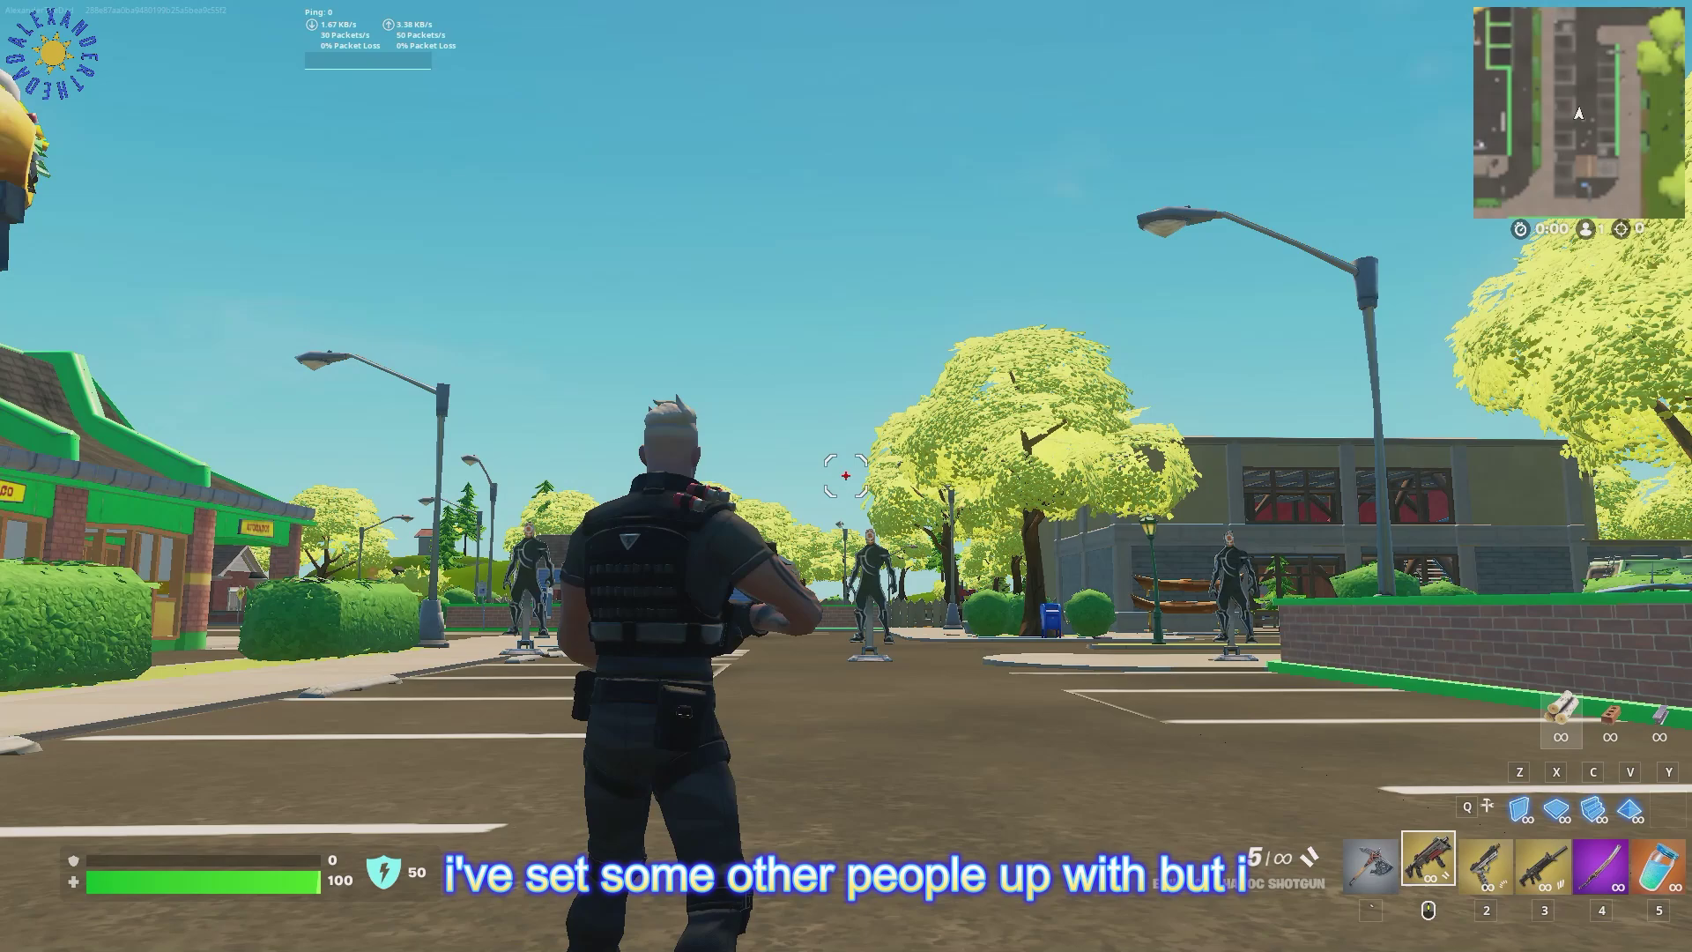
key(w)
key(w)
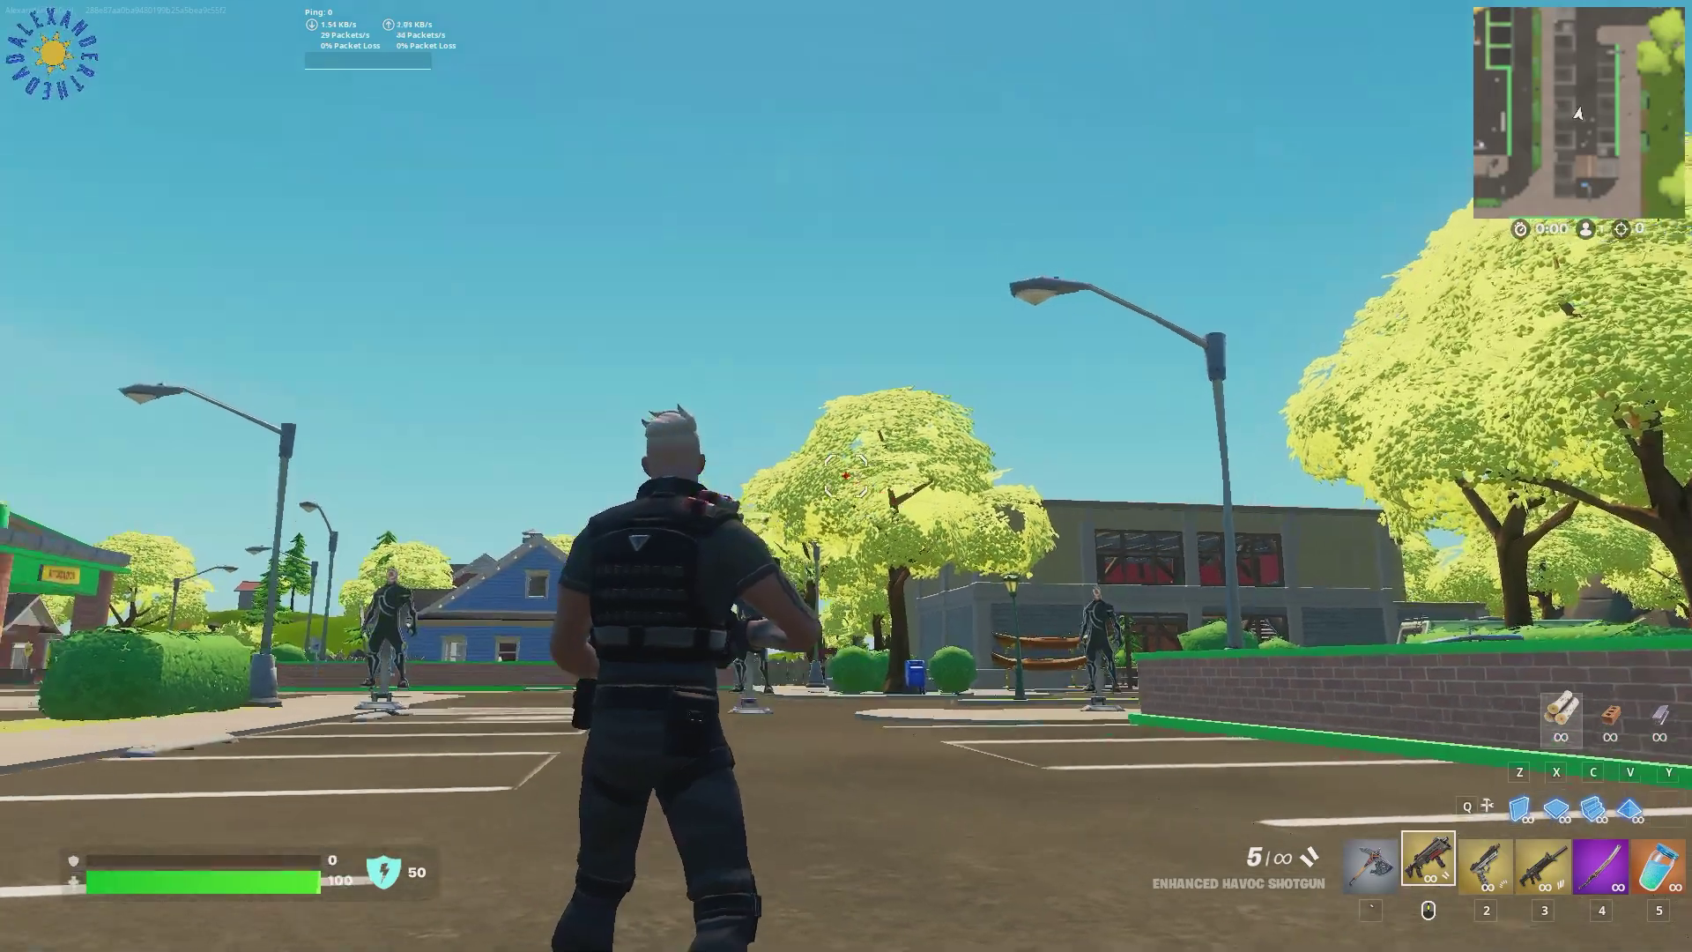
Step: Fire the shotgun three times through the crosshair, knocking down the centre dummy
click(846, 476)
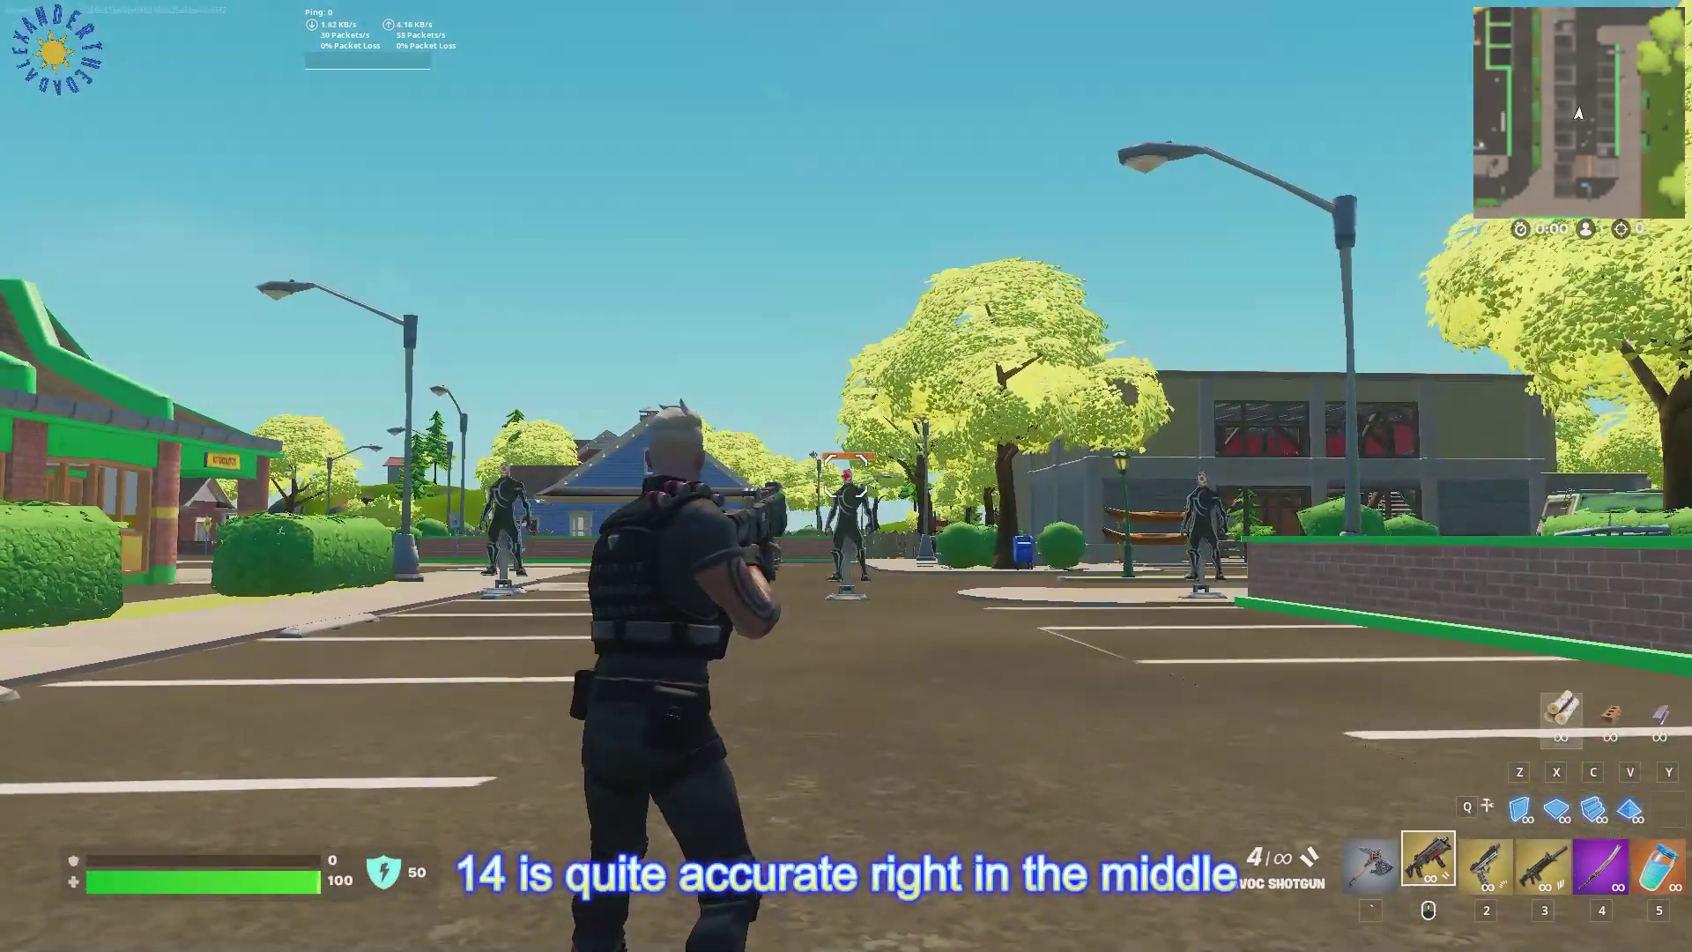
click(846, 476)
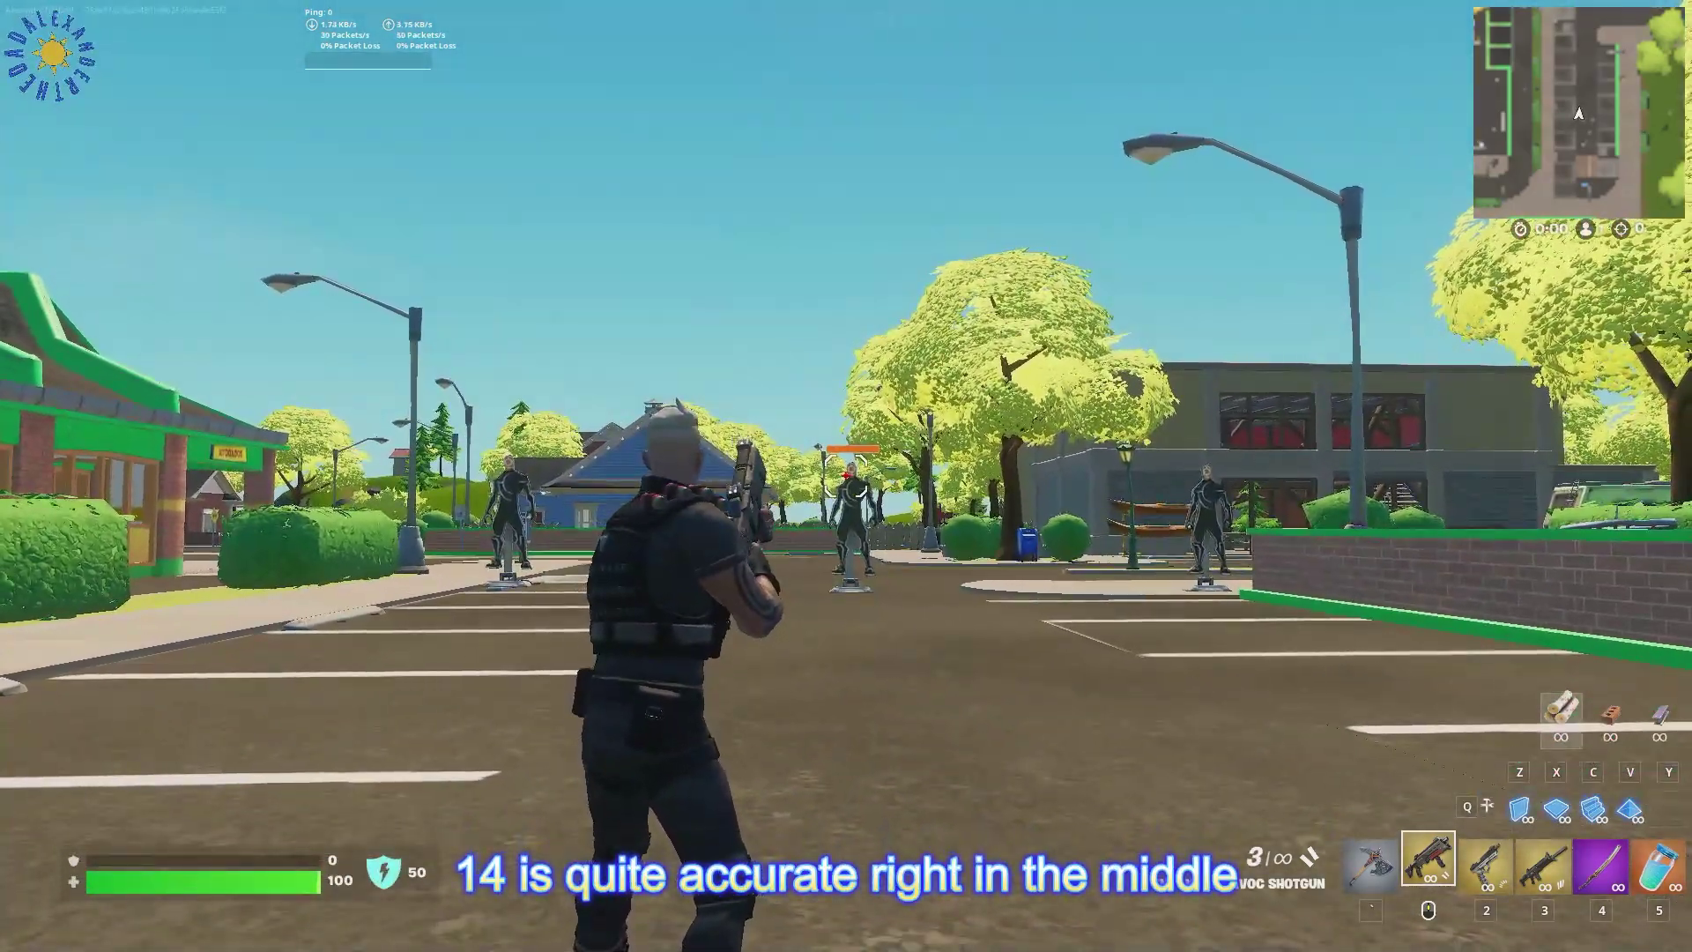
click(846, 476)
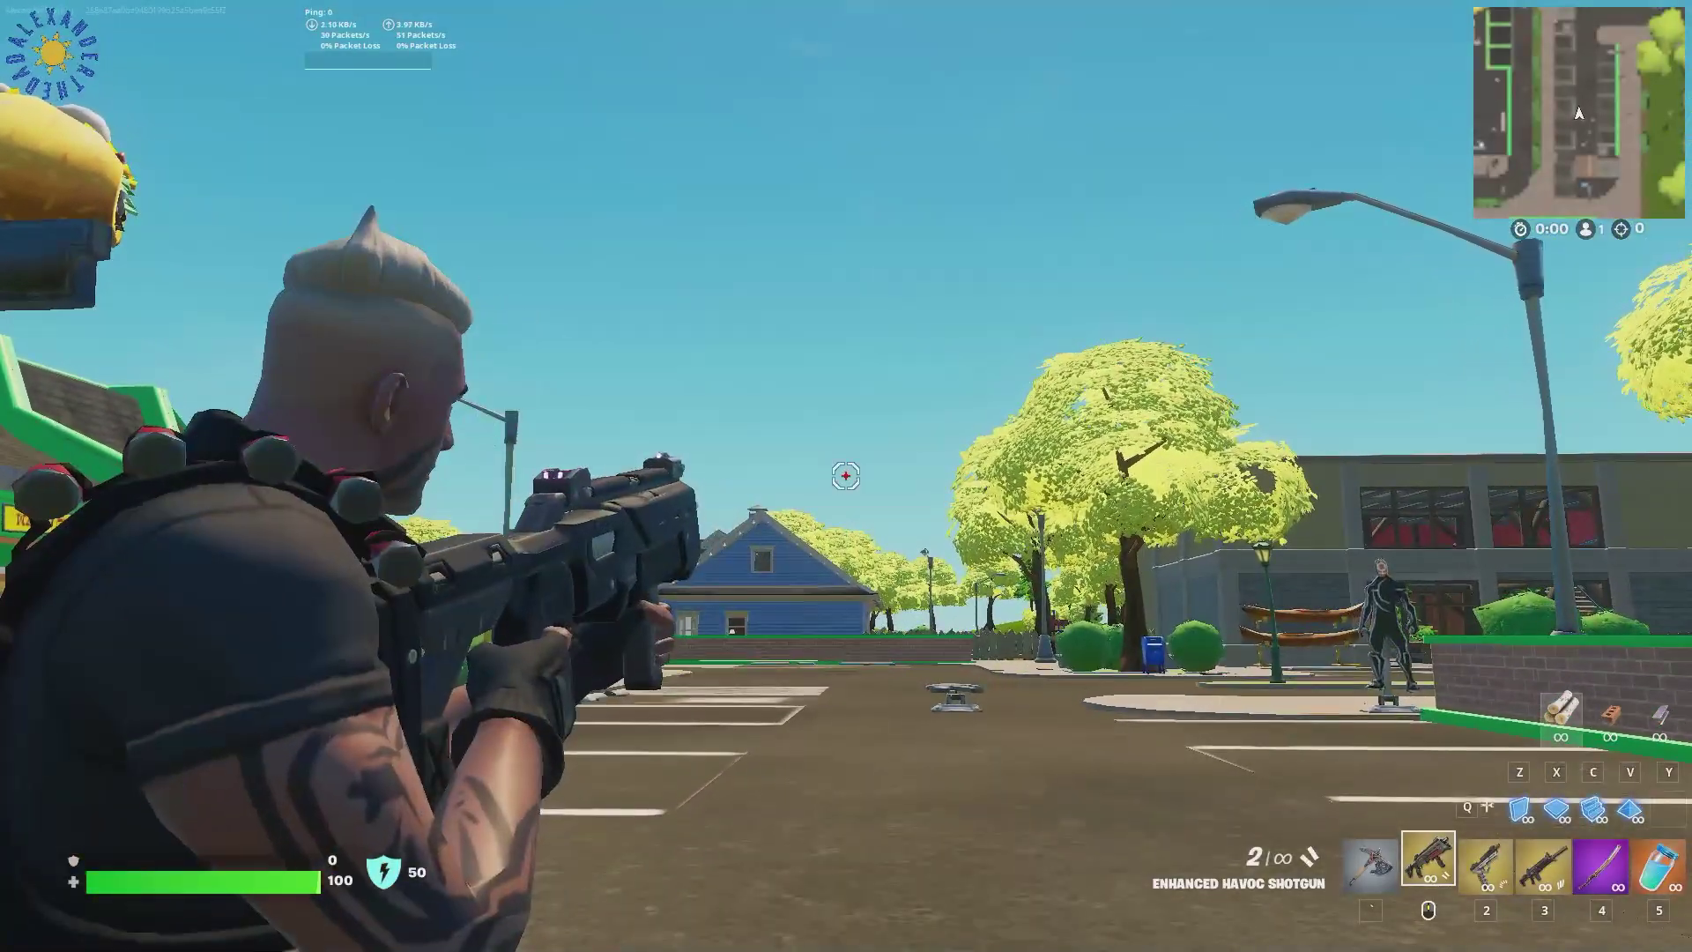
key(w)
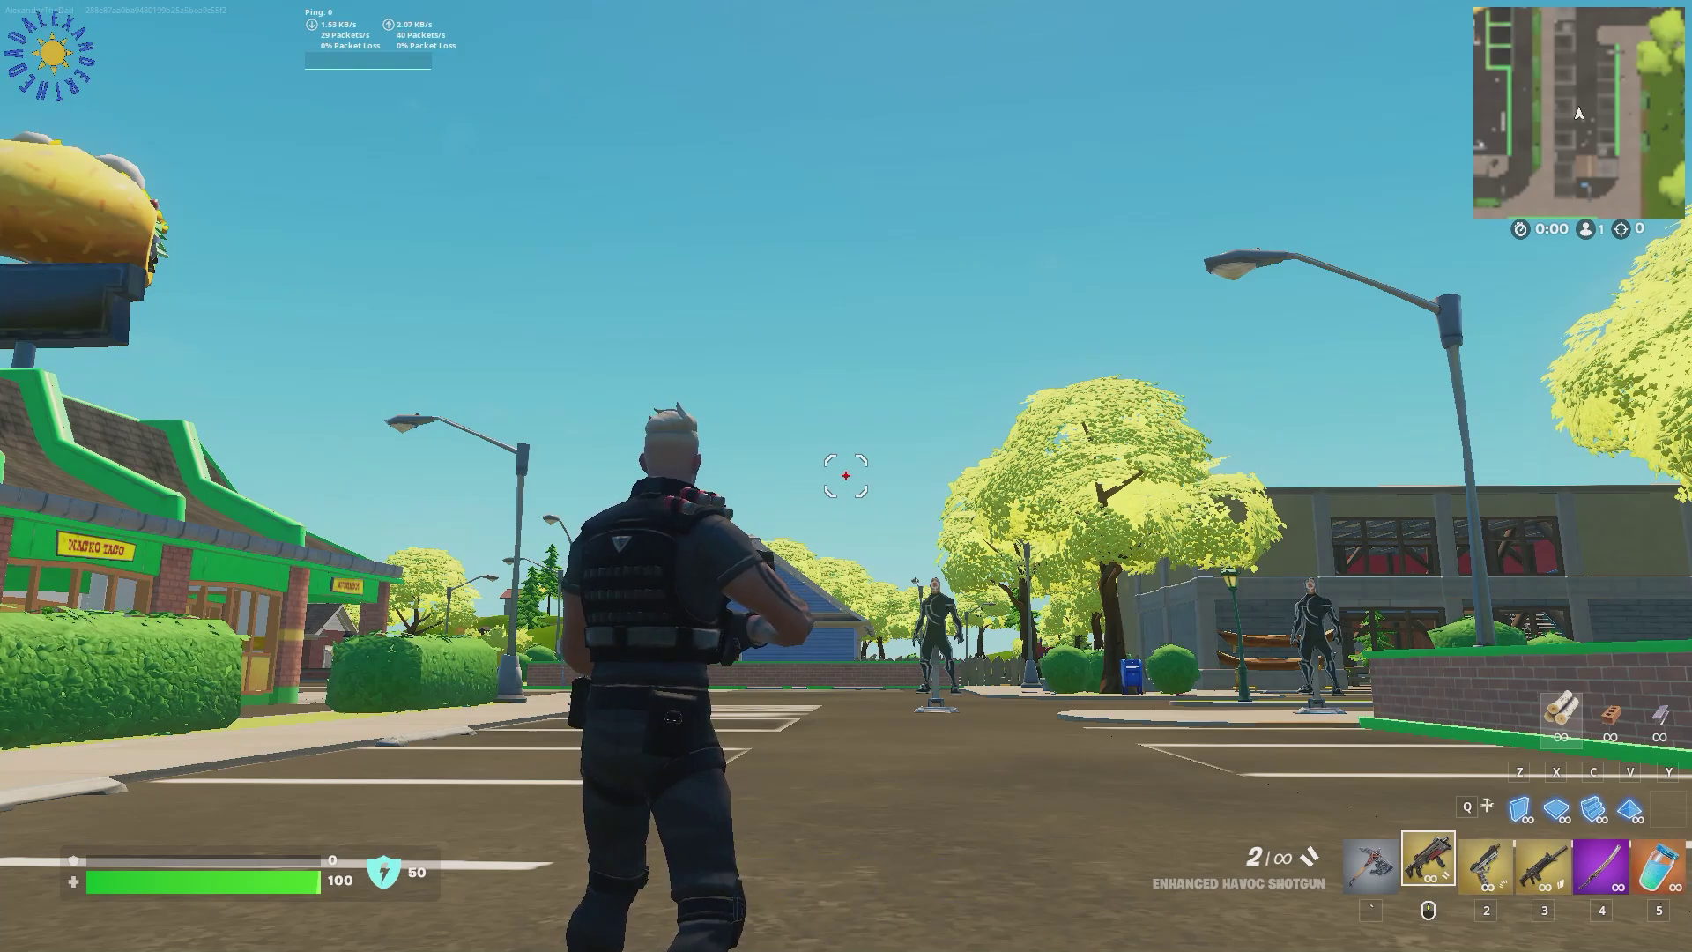
mouse_move(846, 475)
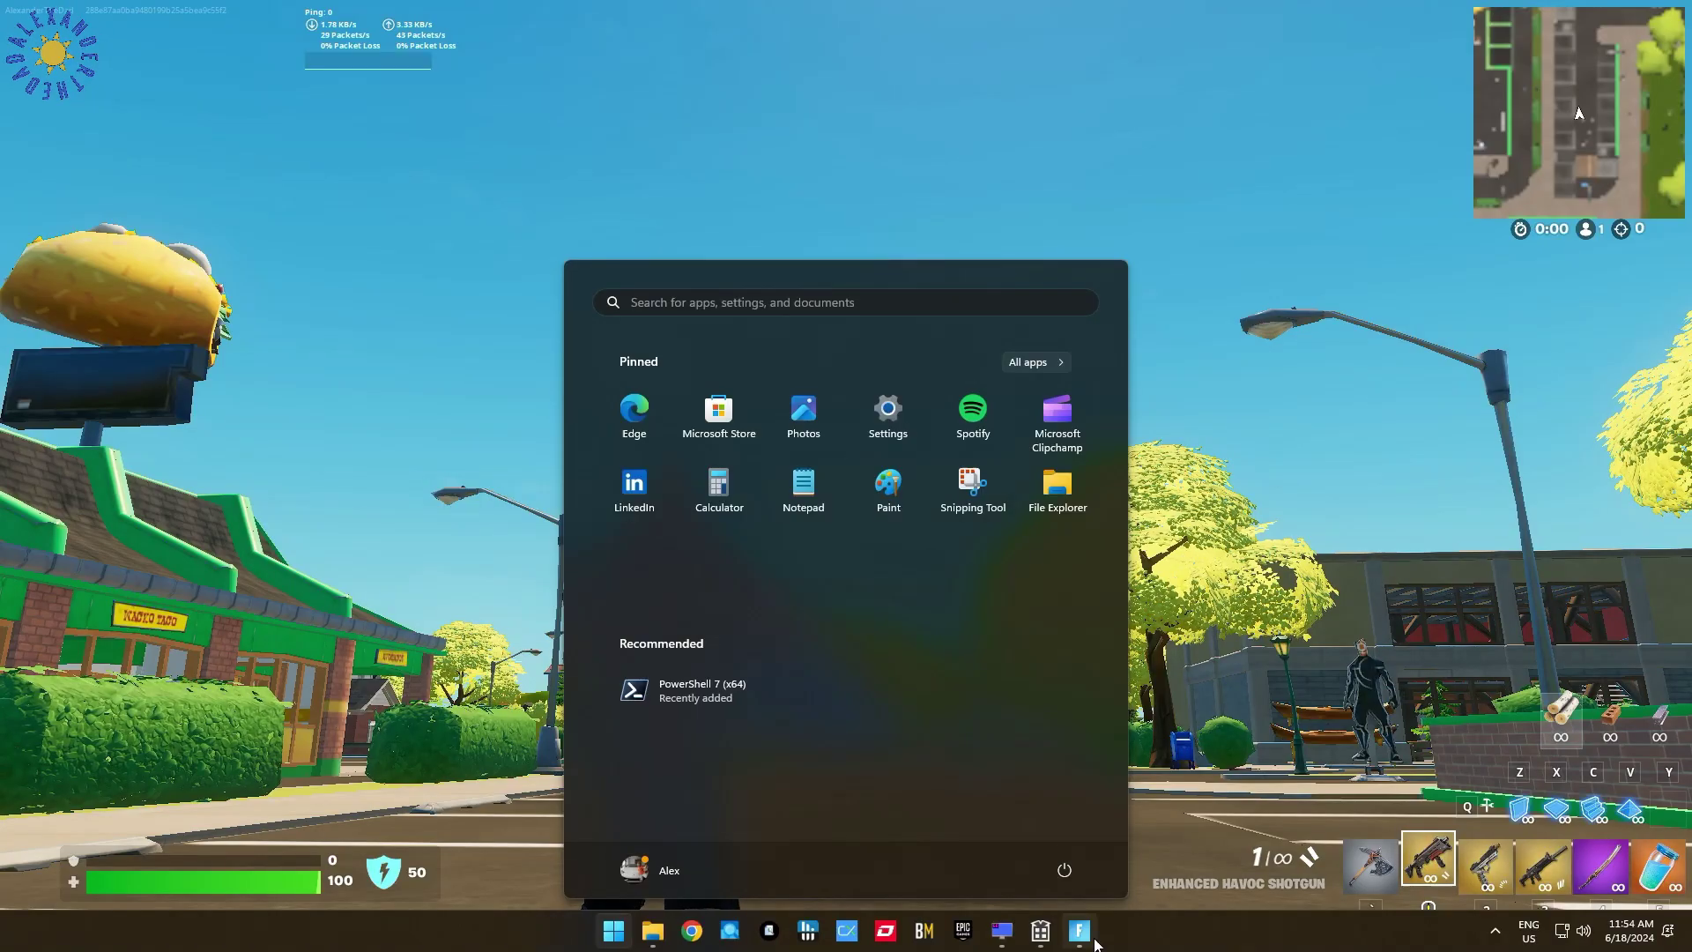
Step: Bring up RivaTuner and set the Fortnite profile's framerate limit to 360.113 Hz
click(1001, 931)
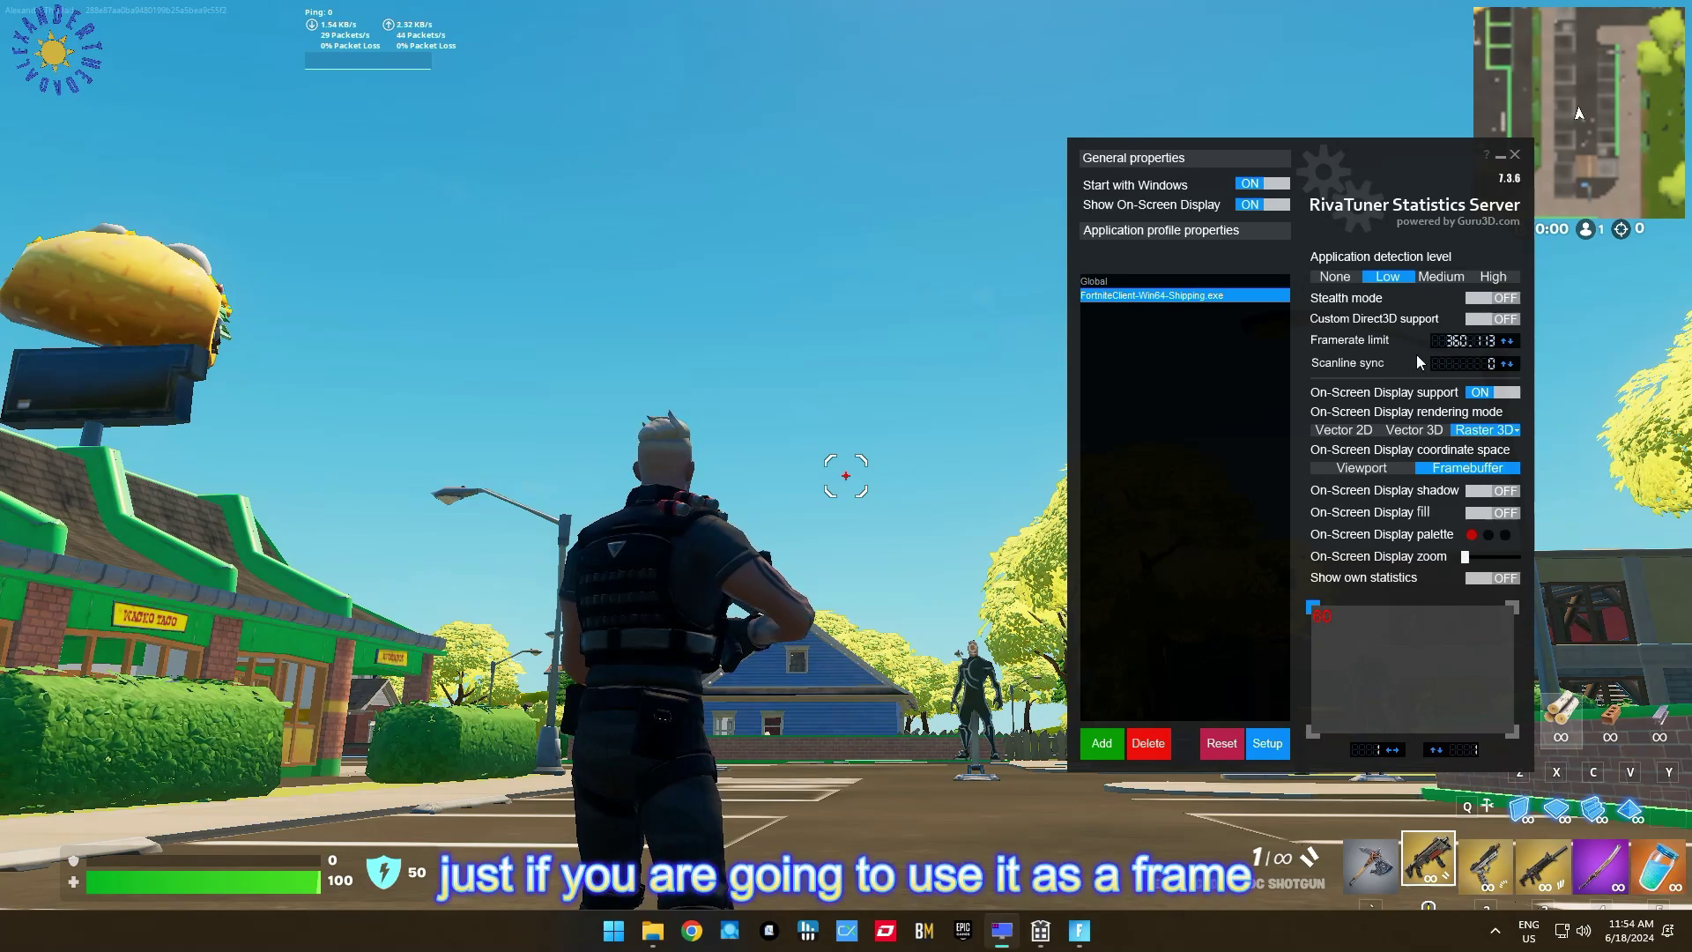
drag(1352, 168, 1175, 126)
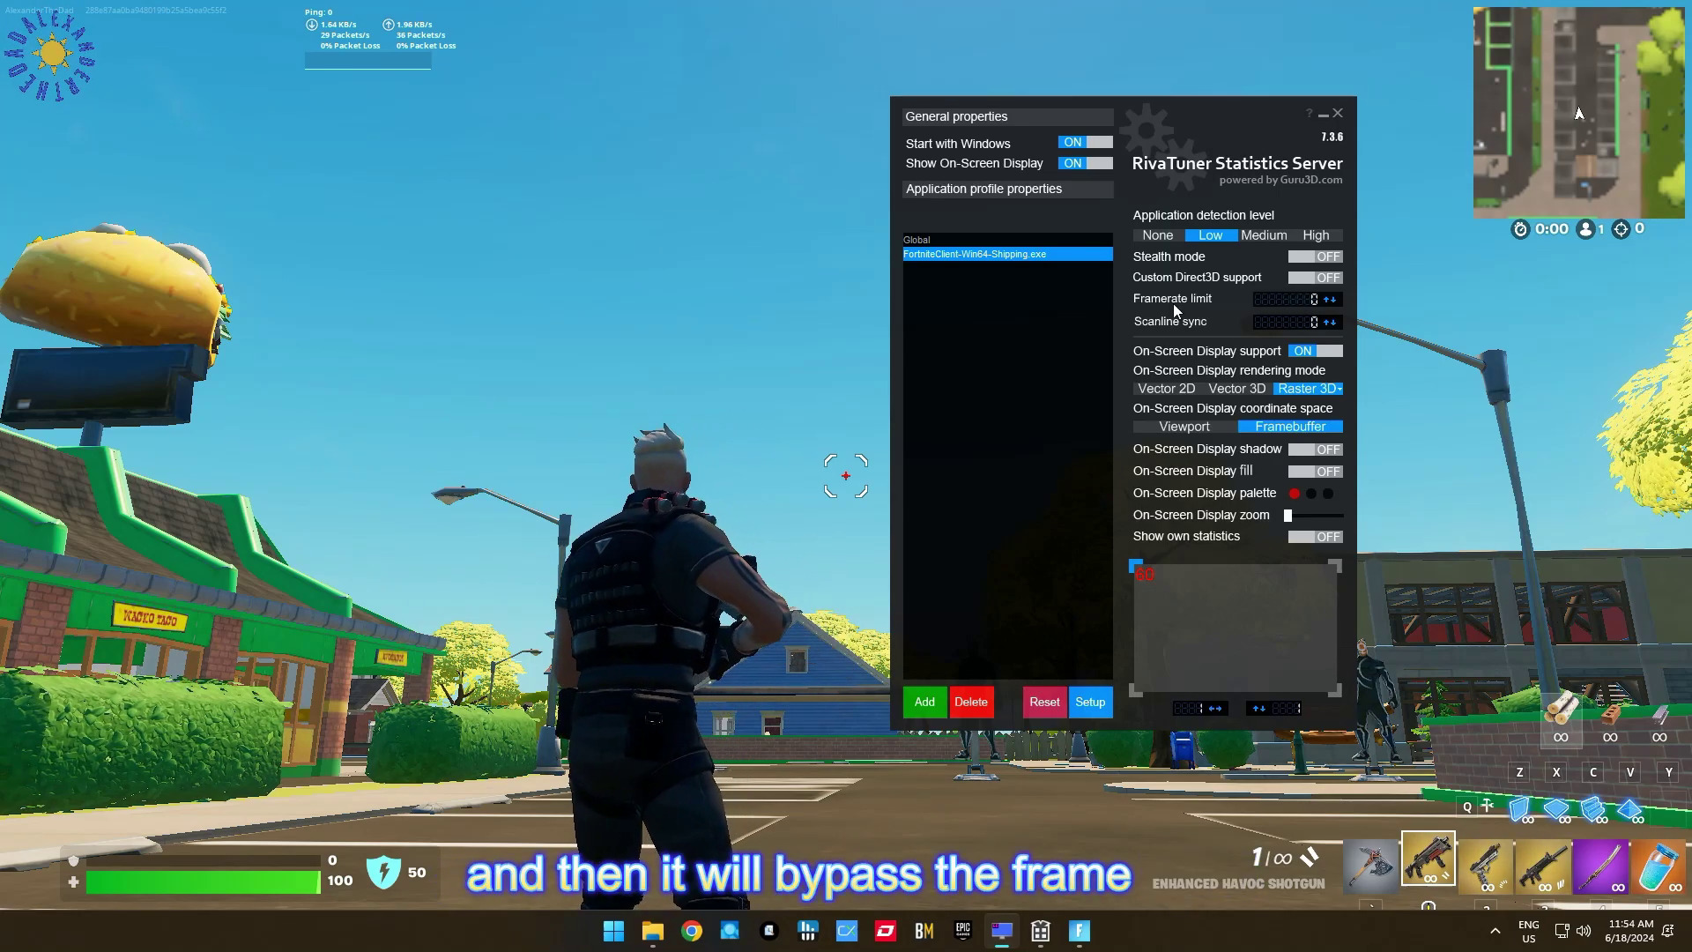
right_click(1278, 301)
click(1295, 310)
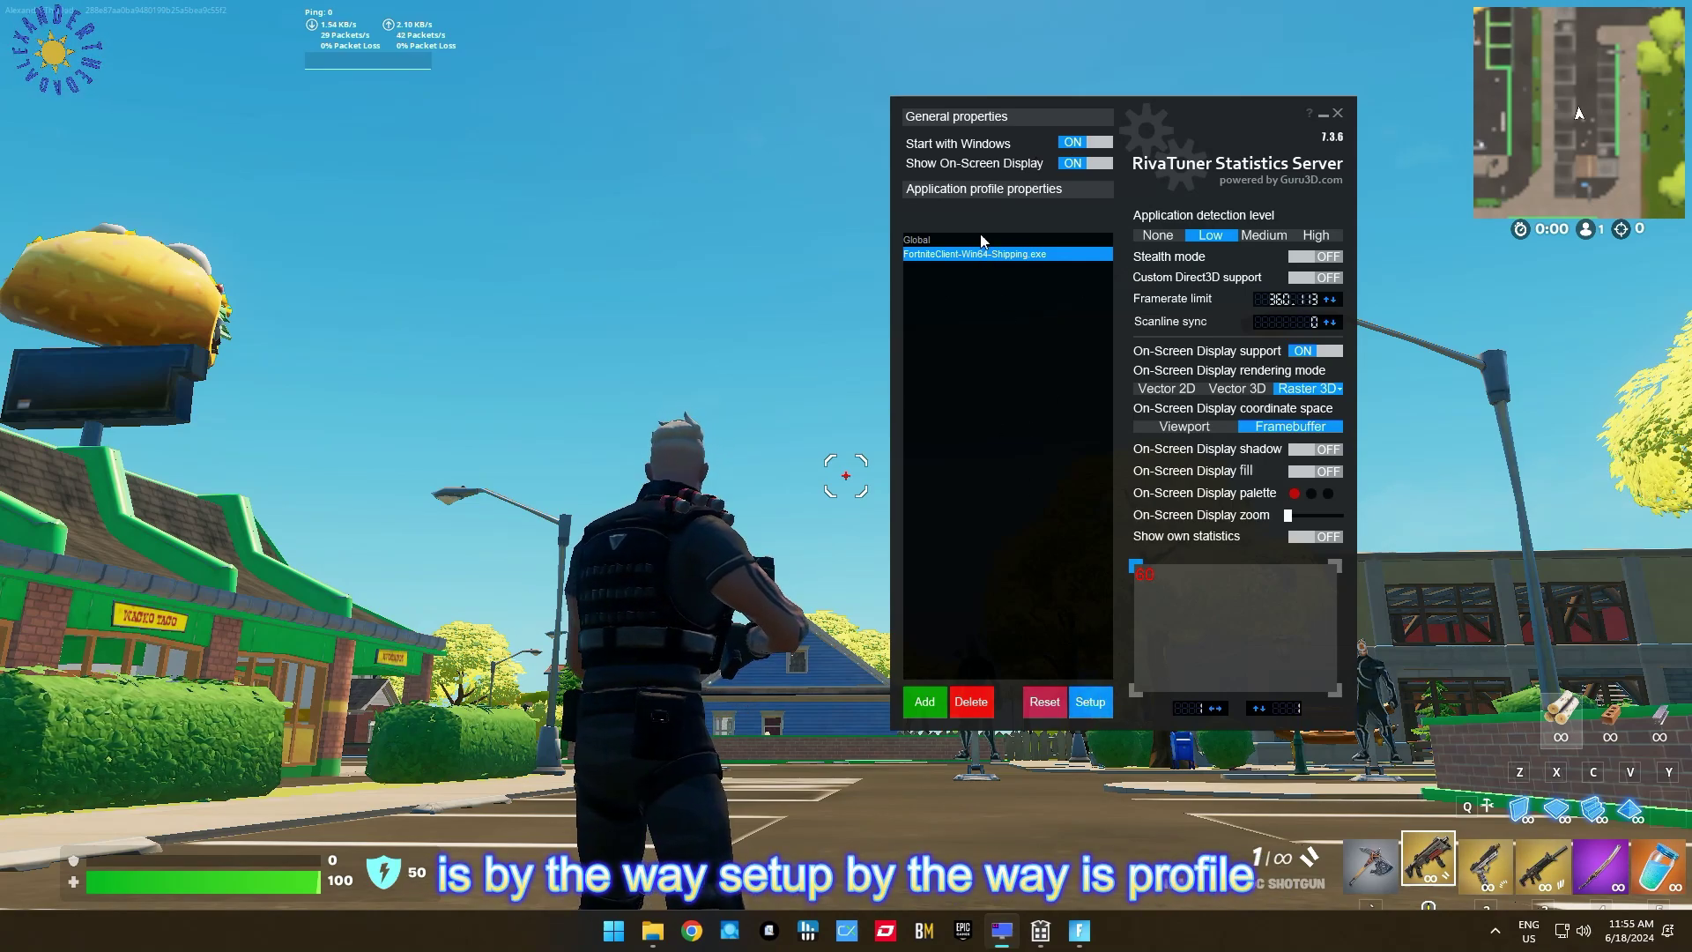
Step: Glance at the Global profile, return to Fortnite, and open the Setup properties
click(938, 241)
click(940, 255)
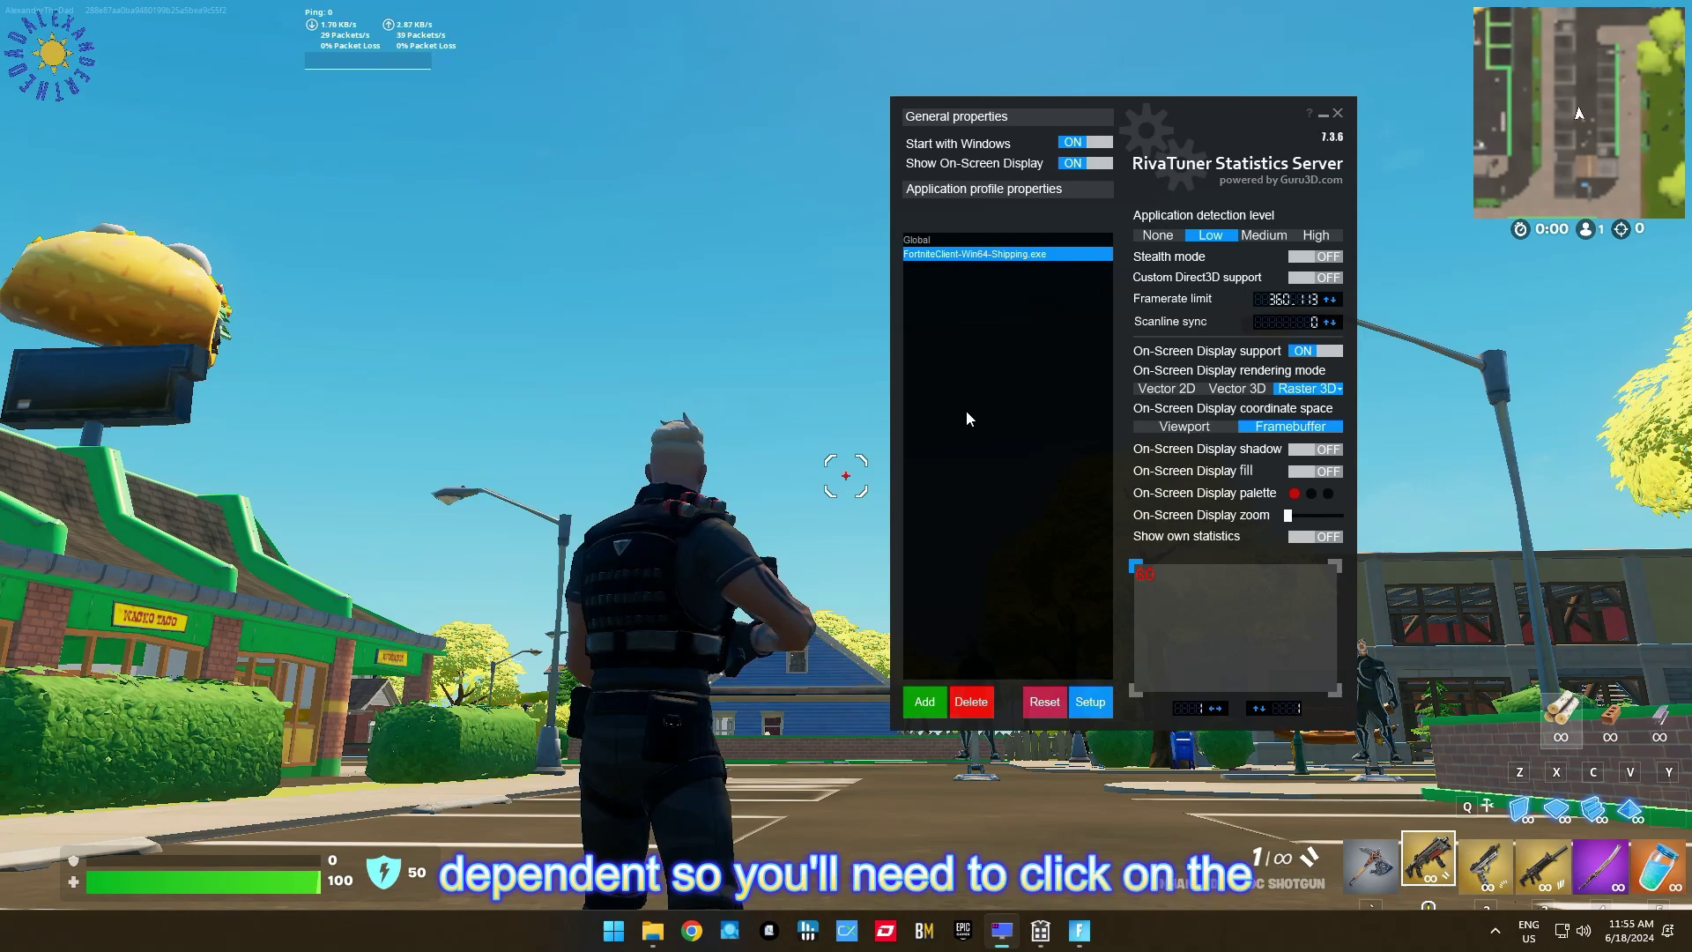
click(1086, 705)
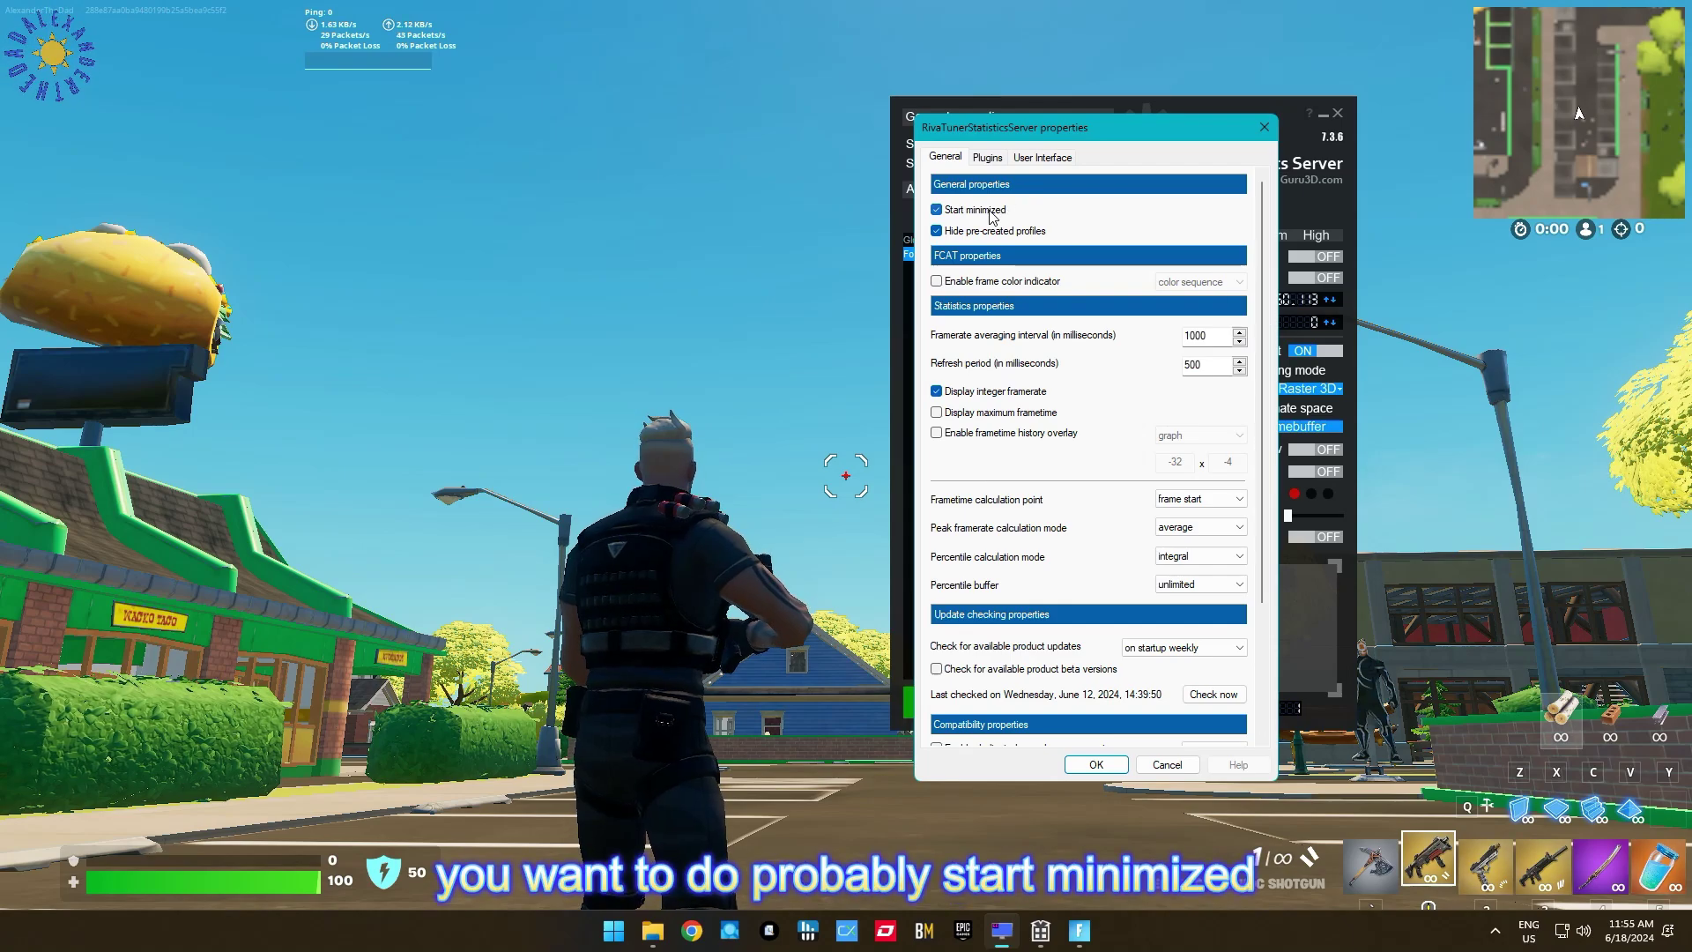
Step: Confirm Enable passive waiting and Inject NVIDIA Reflex latency markers stay unticked, then apply with OK
scroll(1261, 320, down, 3)
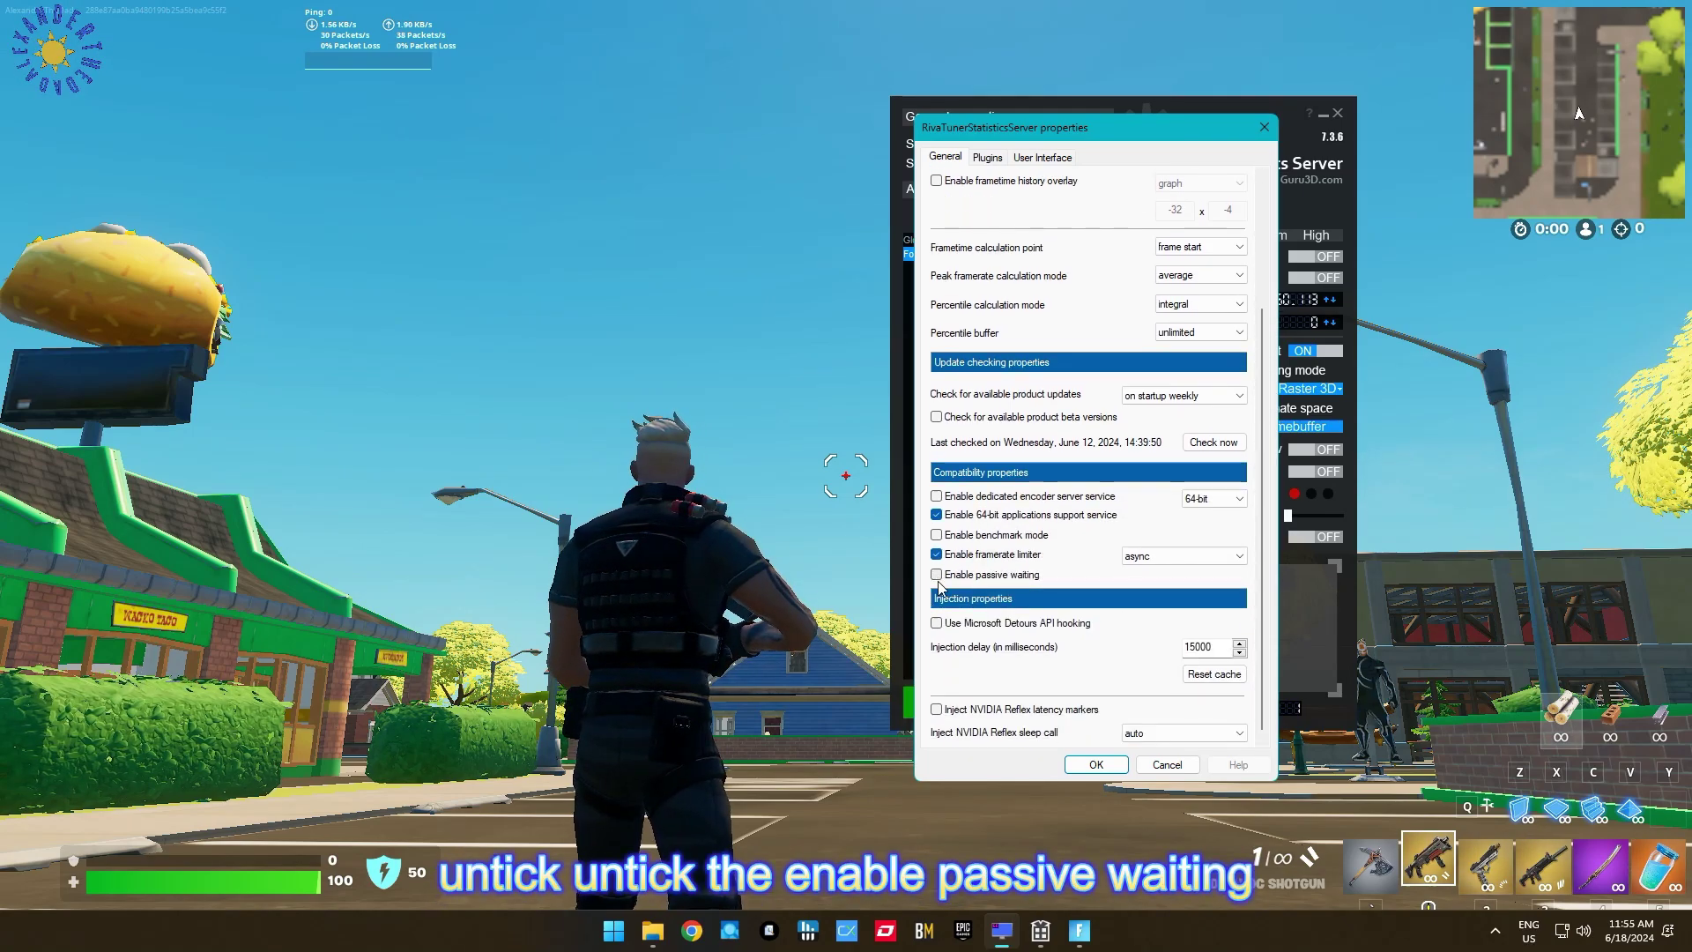
mouse_move(940, 588)
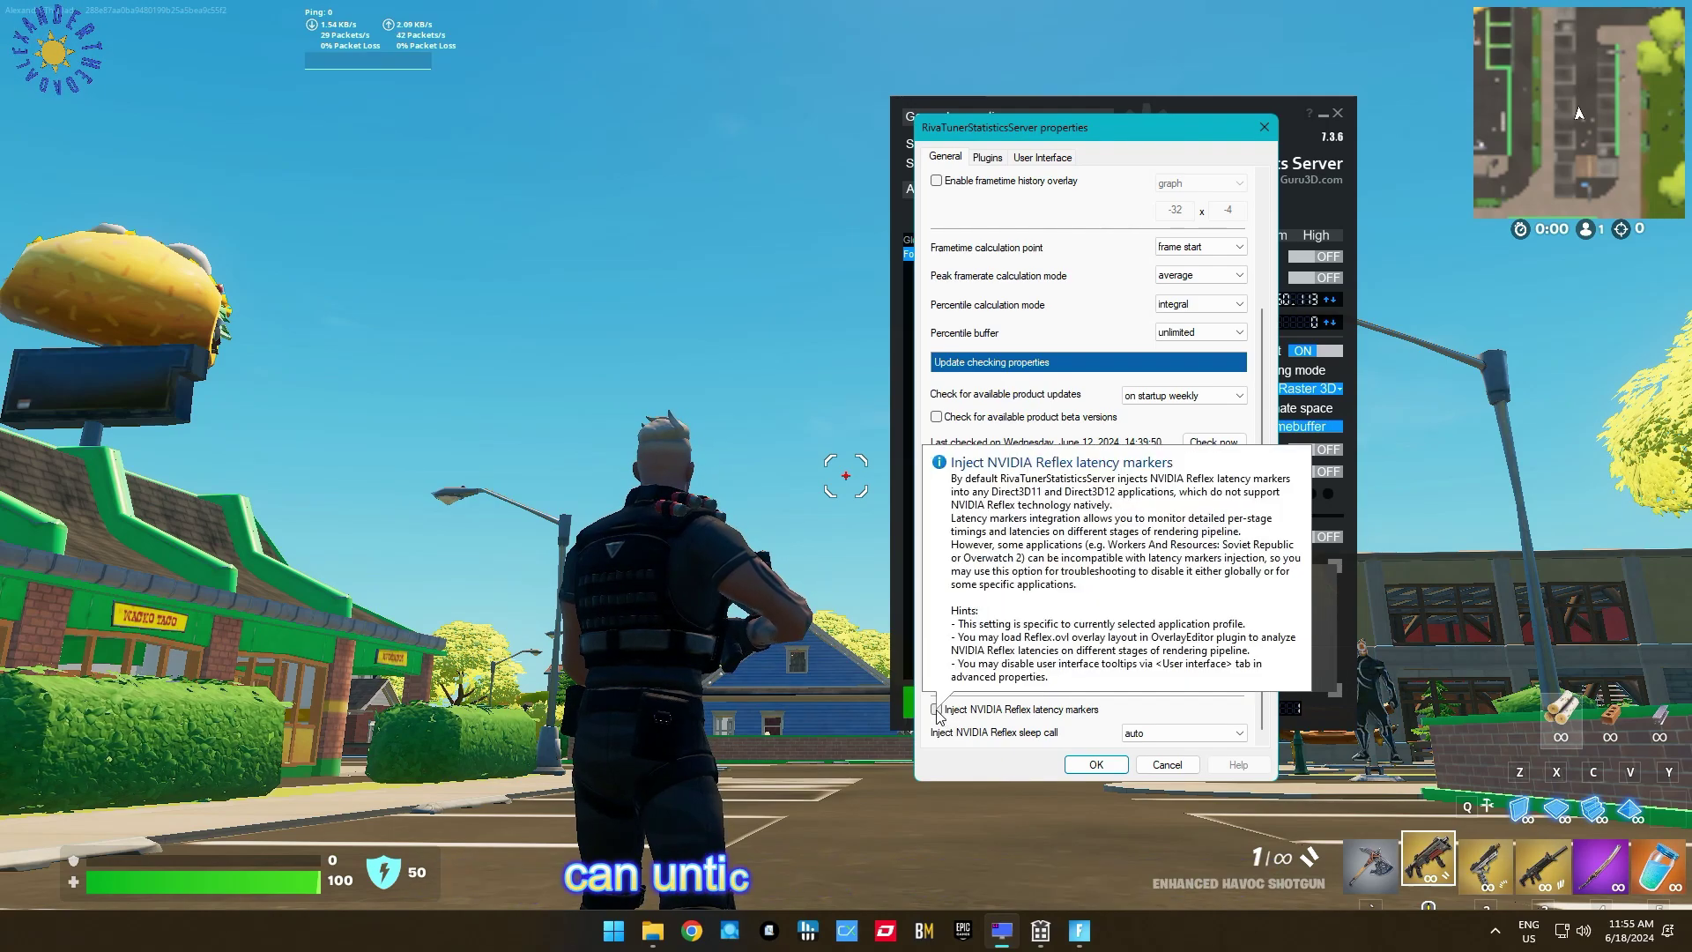
mouse_move(947, 716)
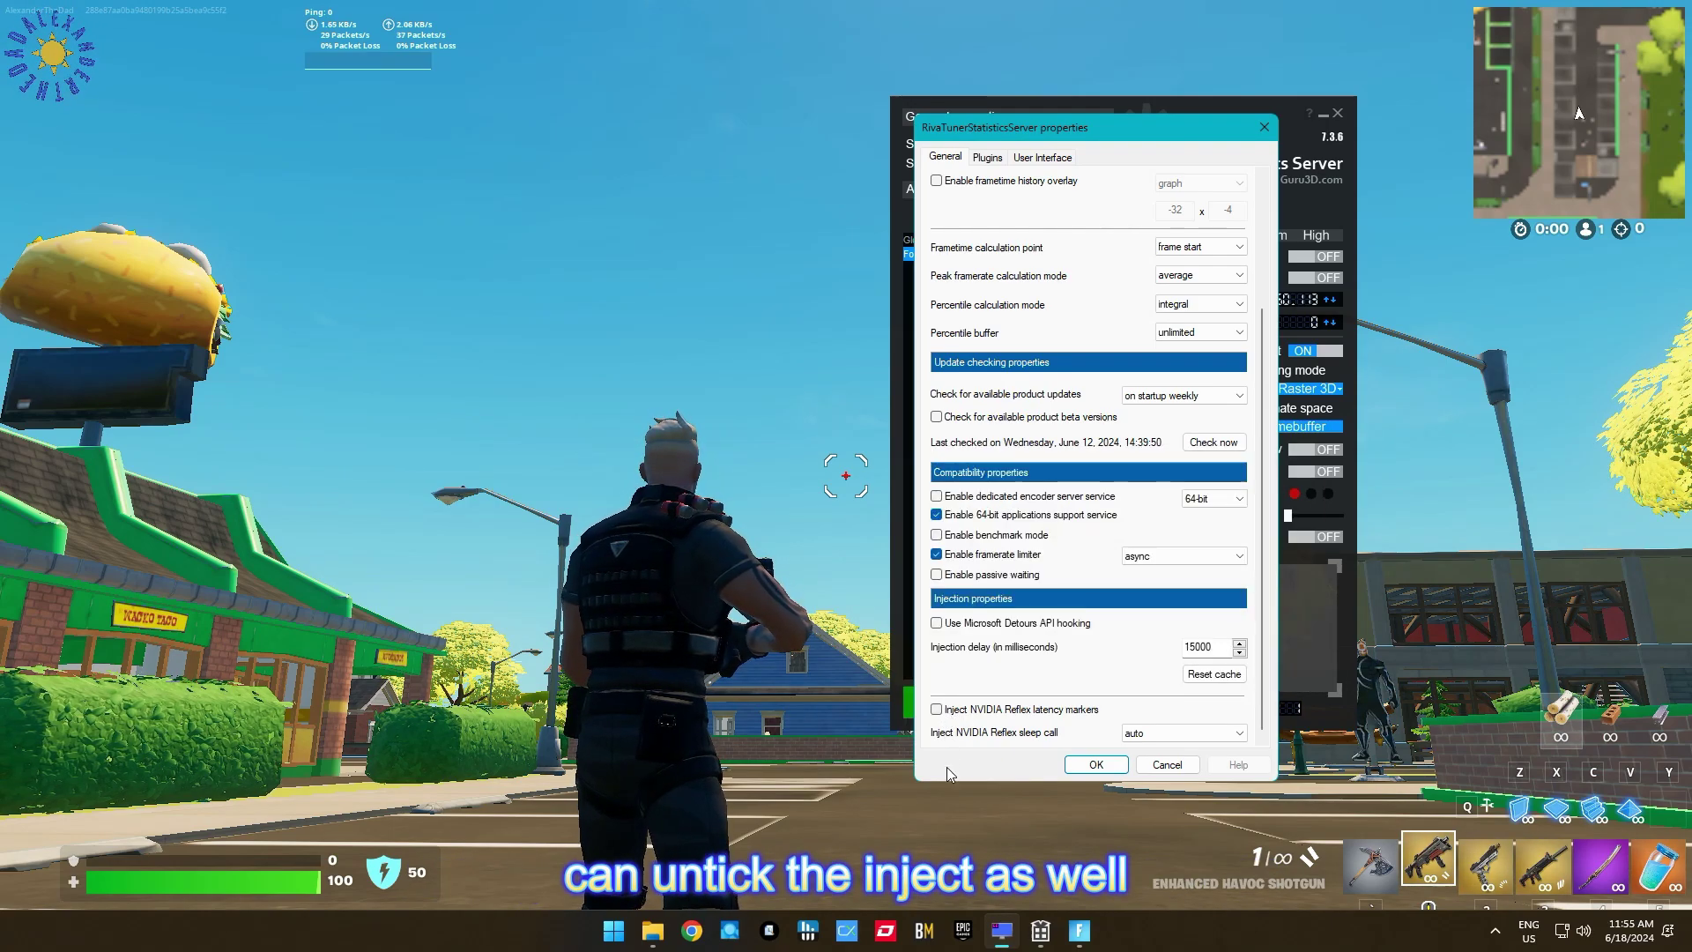
click(1096, 764)
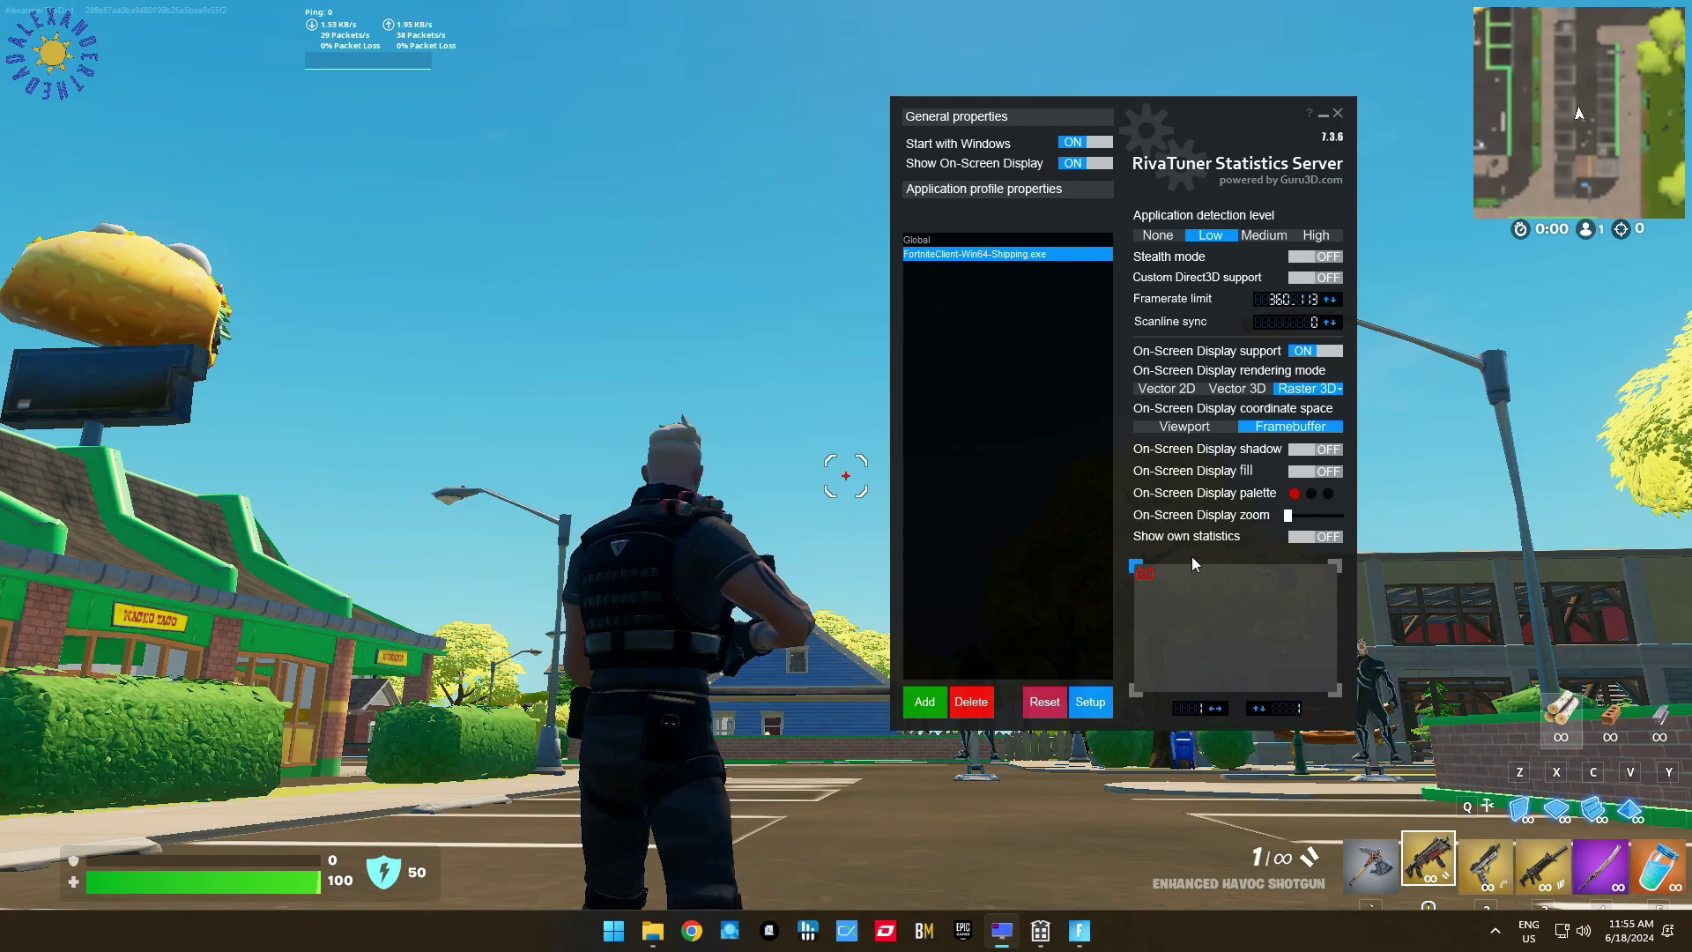
mouse_move(1290, 519)
mouse_down()
mouse_move(1338, 519)
mouse_move(1261, 516)
mouse_up()
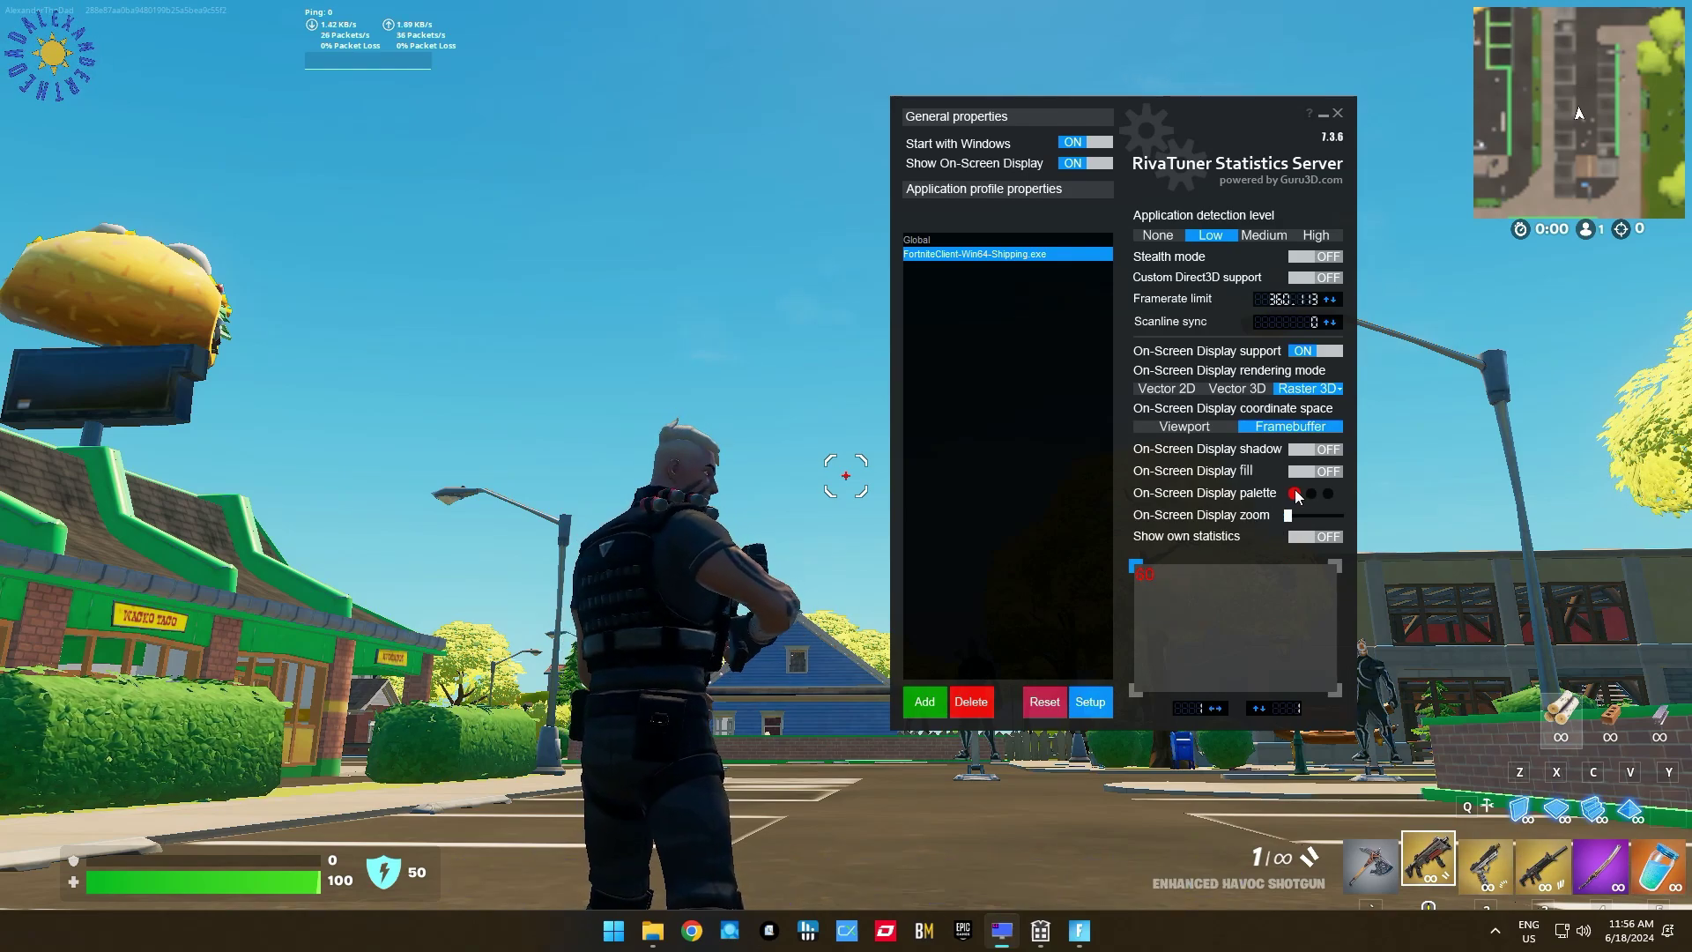
click(1294, 493)
click(1005, 482)
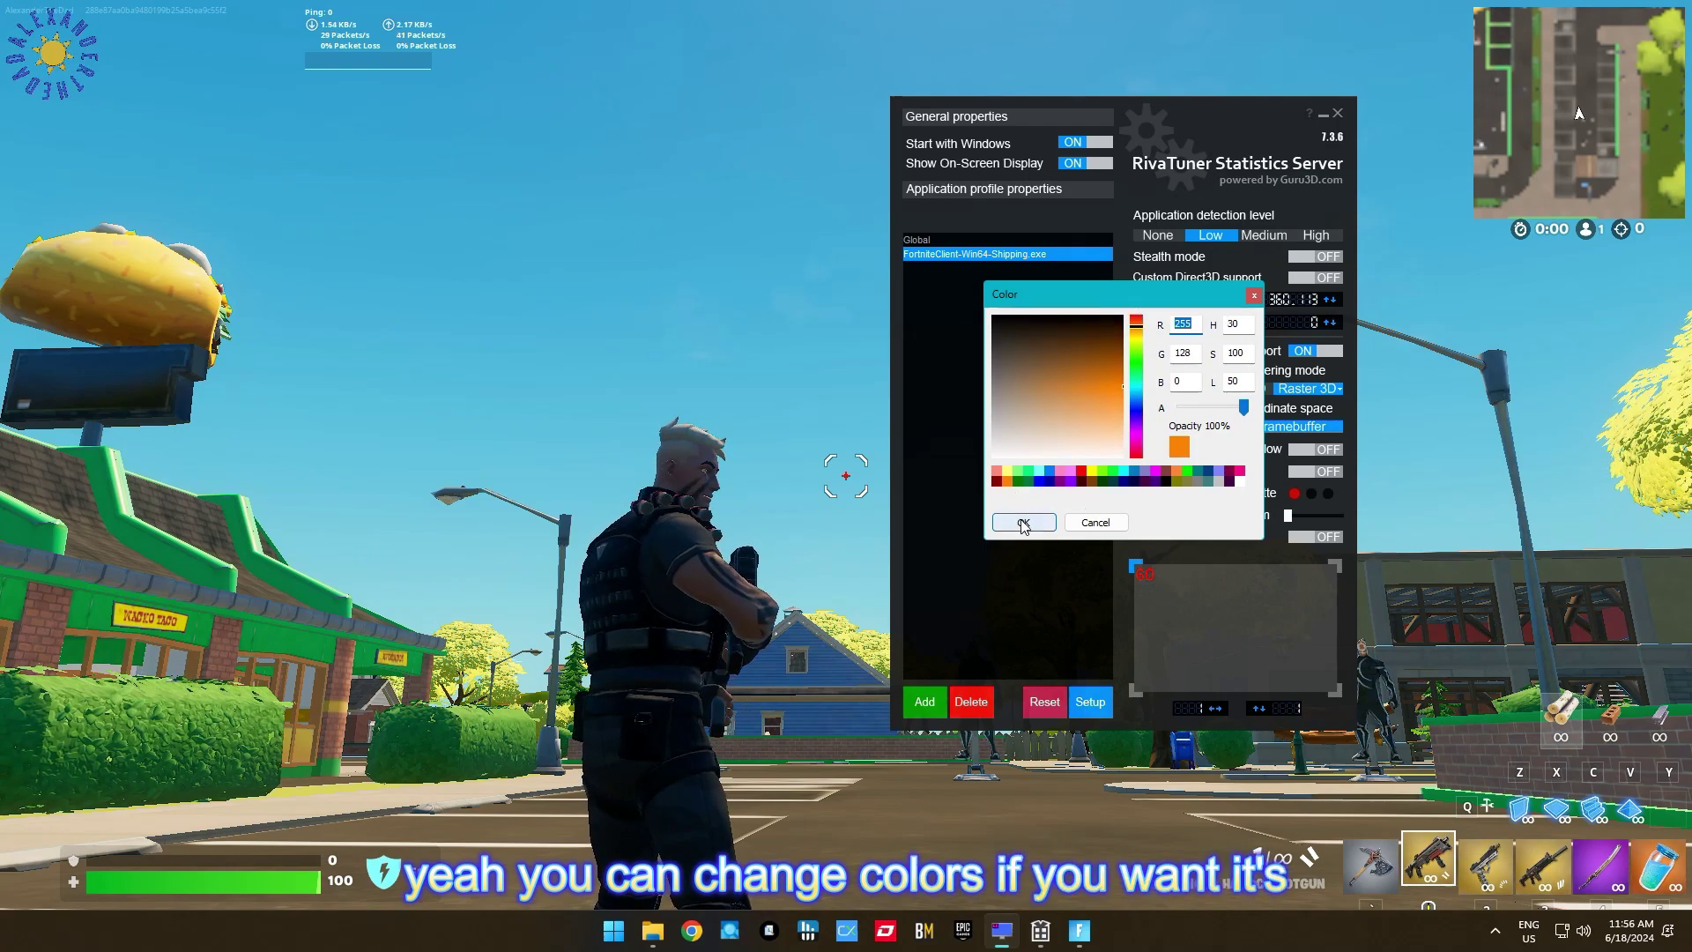
click(1022, 520)
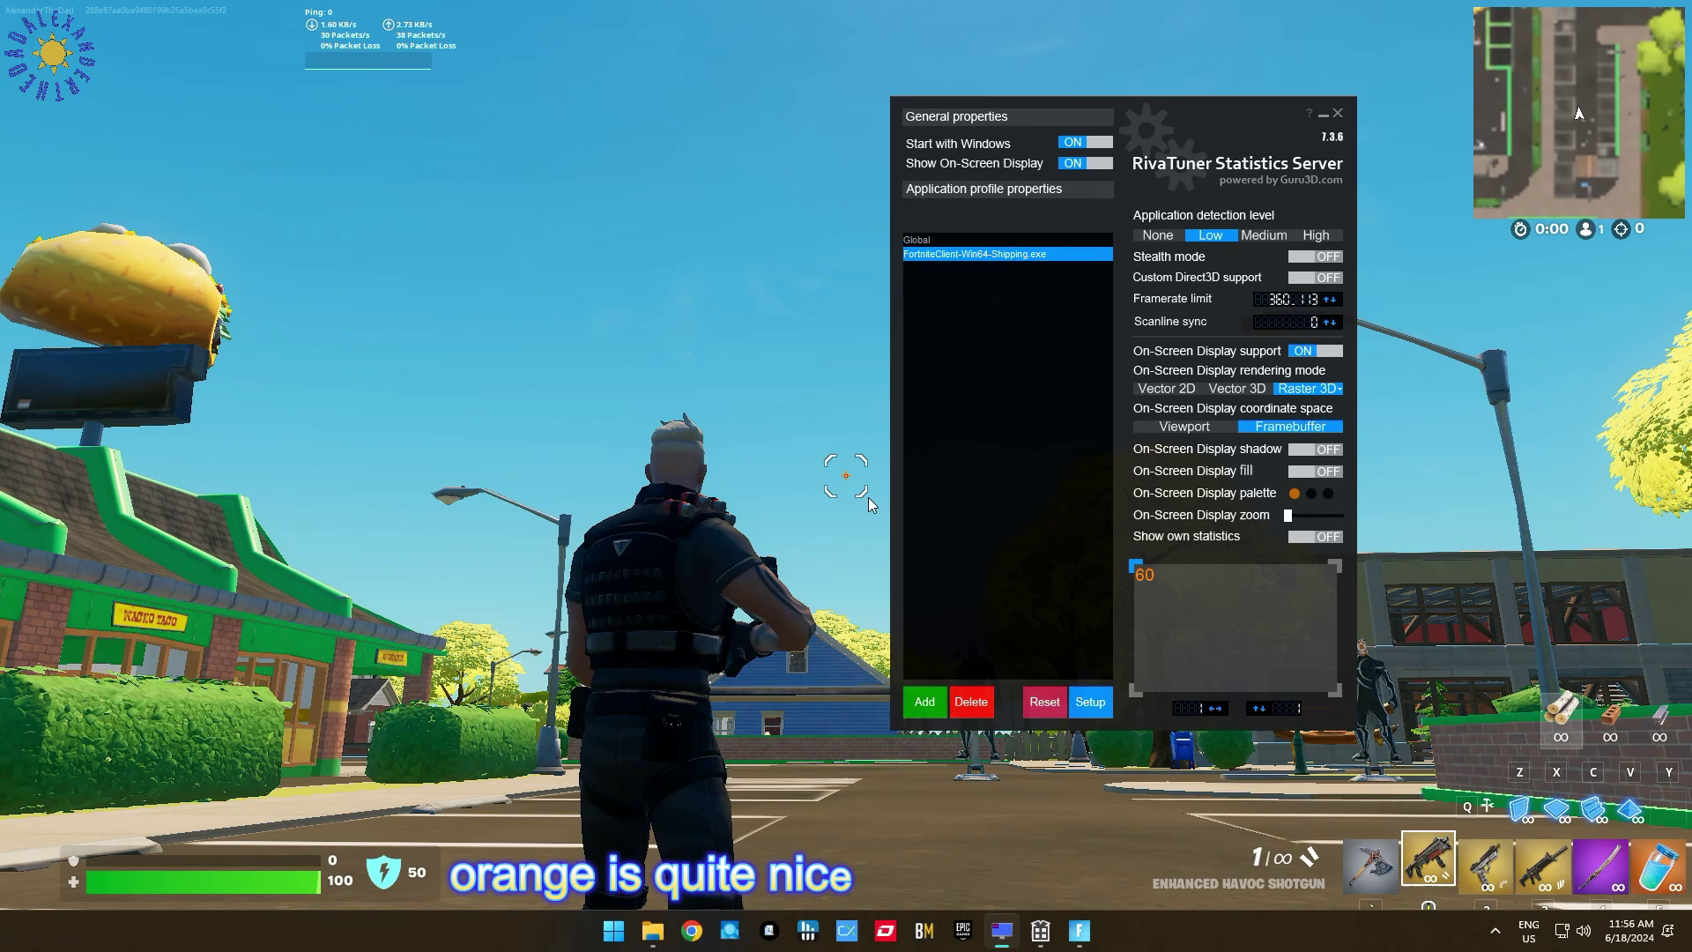
click(1318, 453)
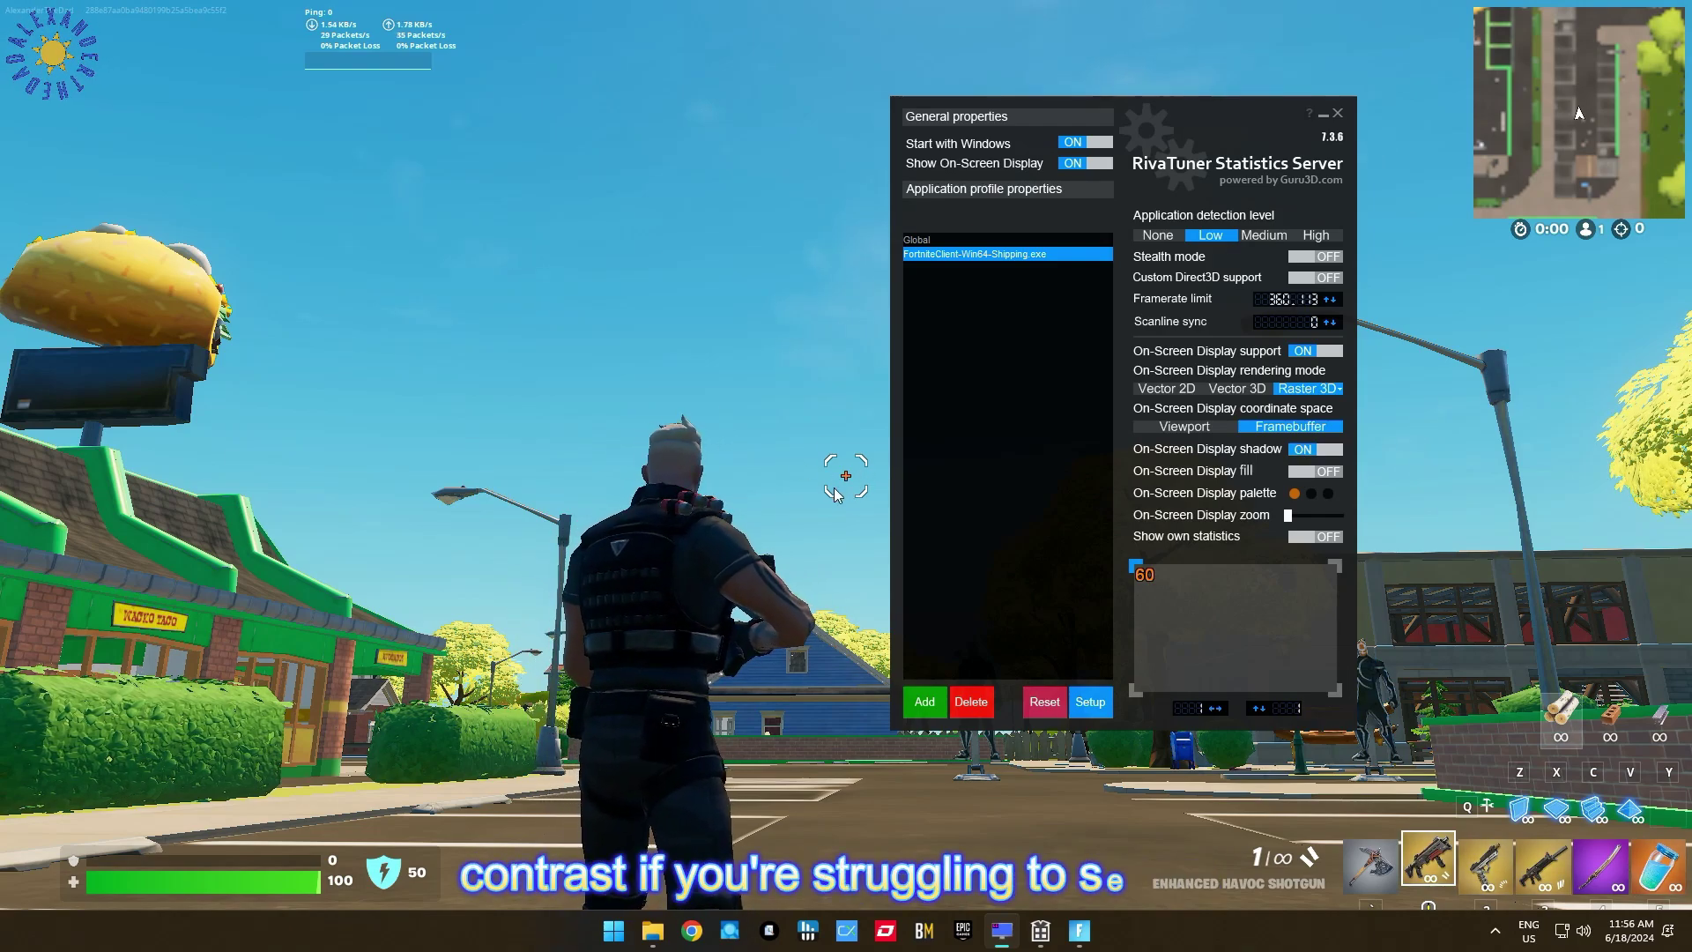
click(1305, 451)
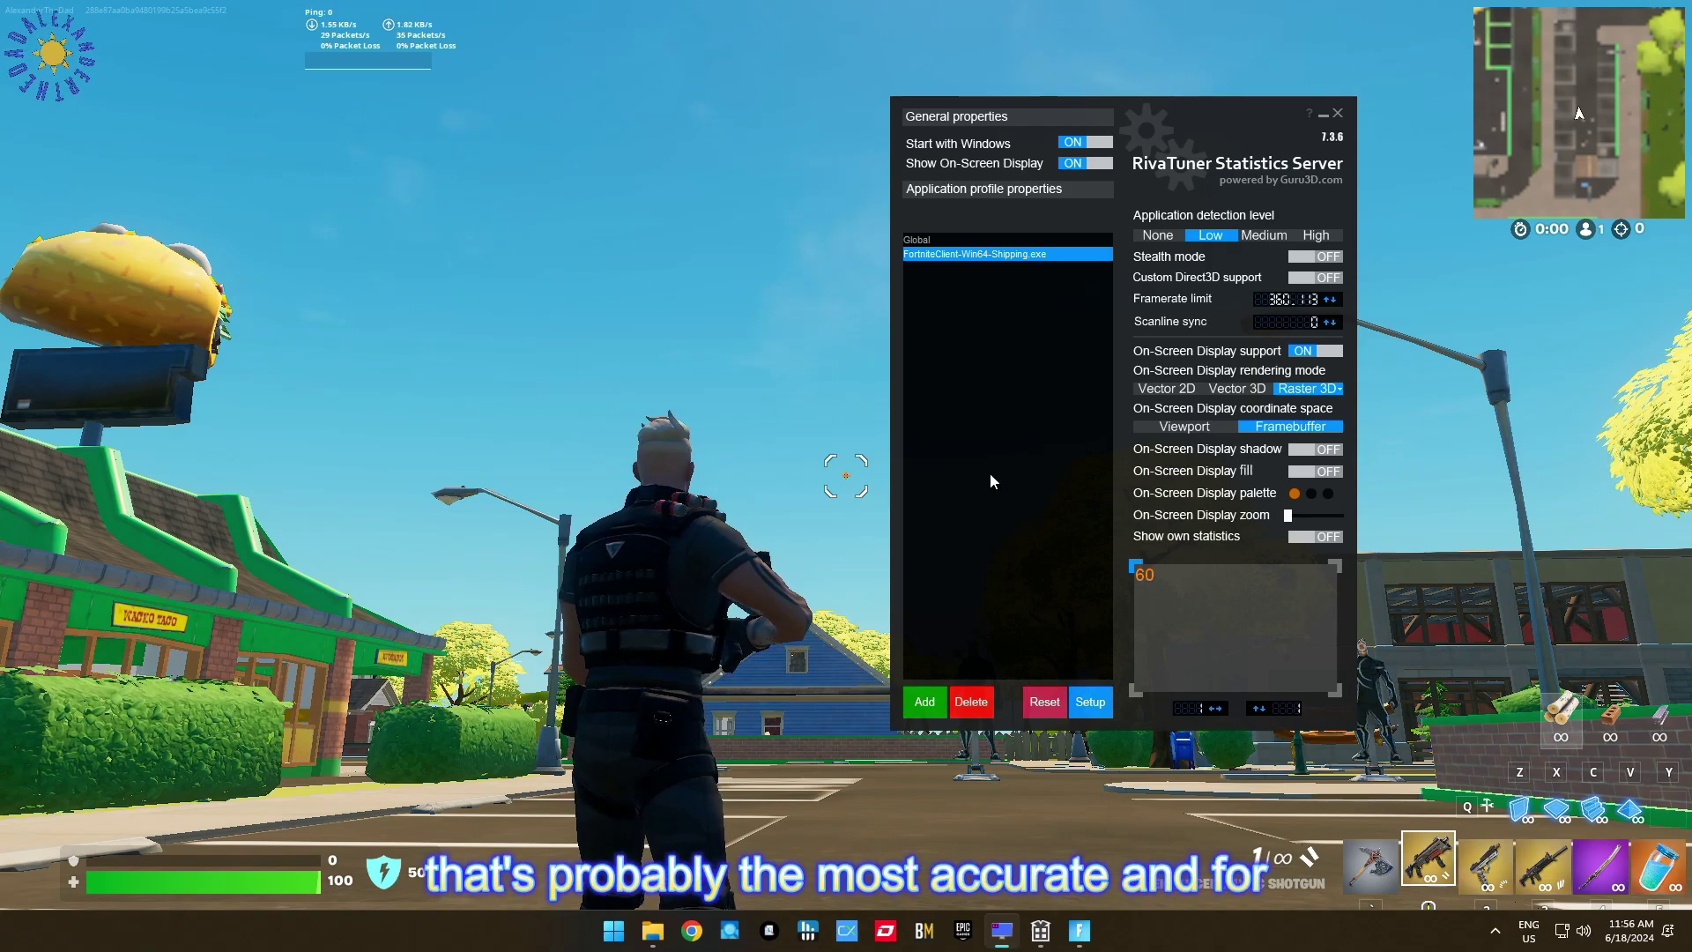
click(1295, 493)
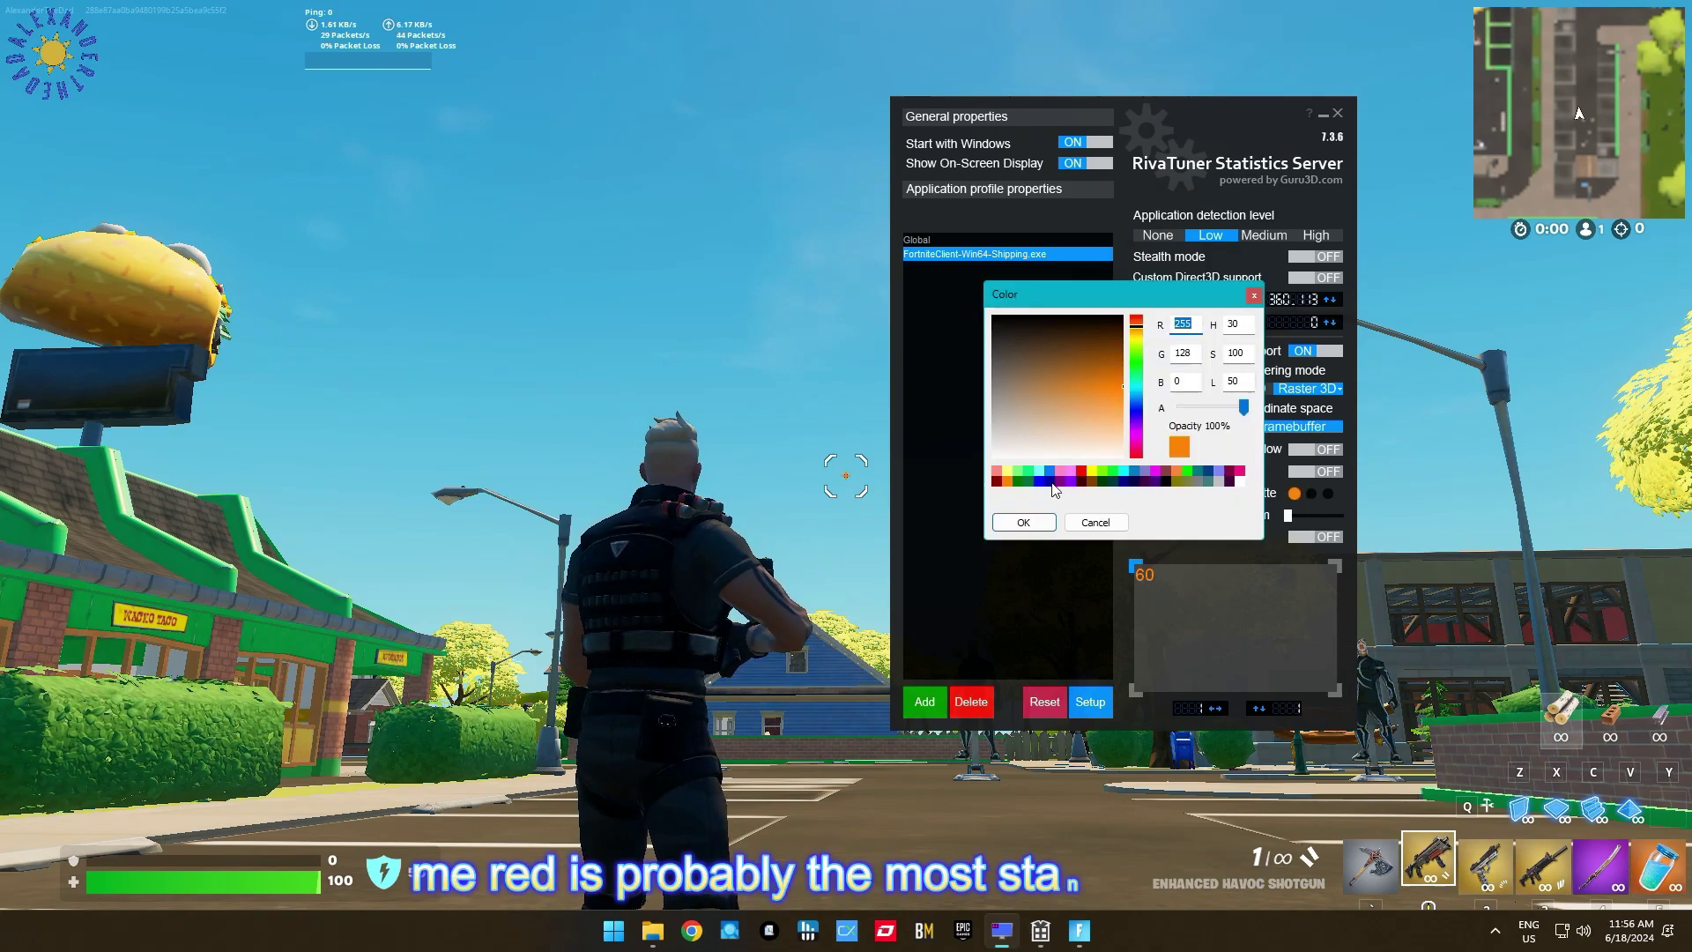
click(1082, 472)
click(1023, 522)
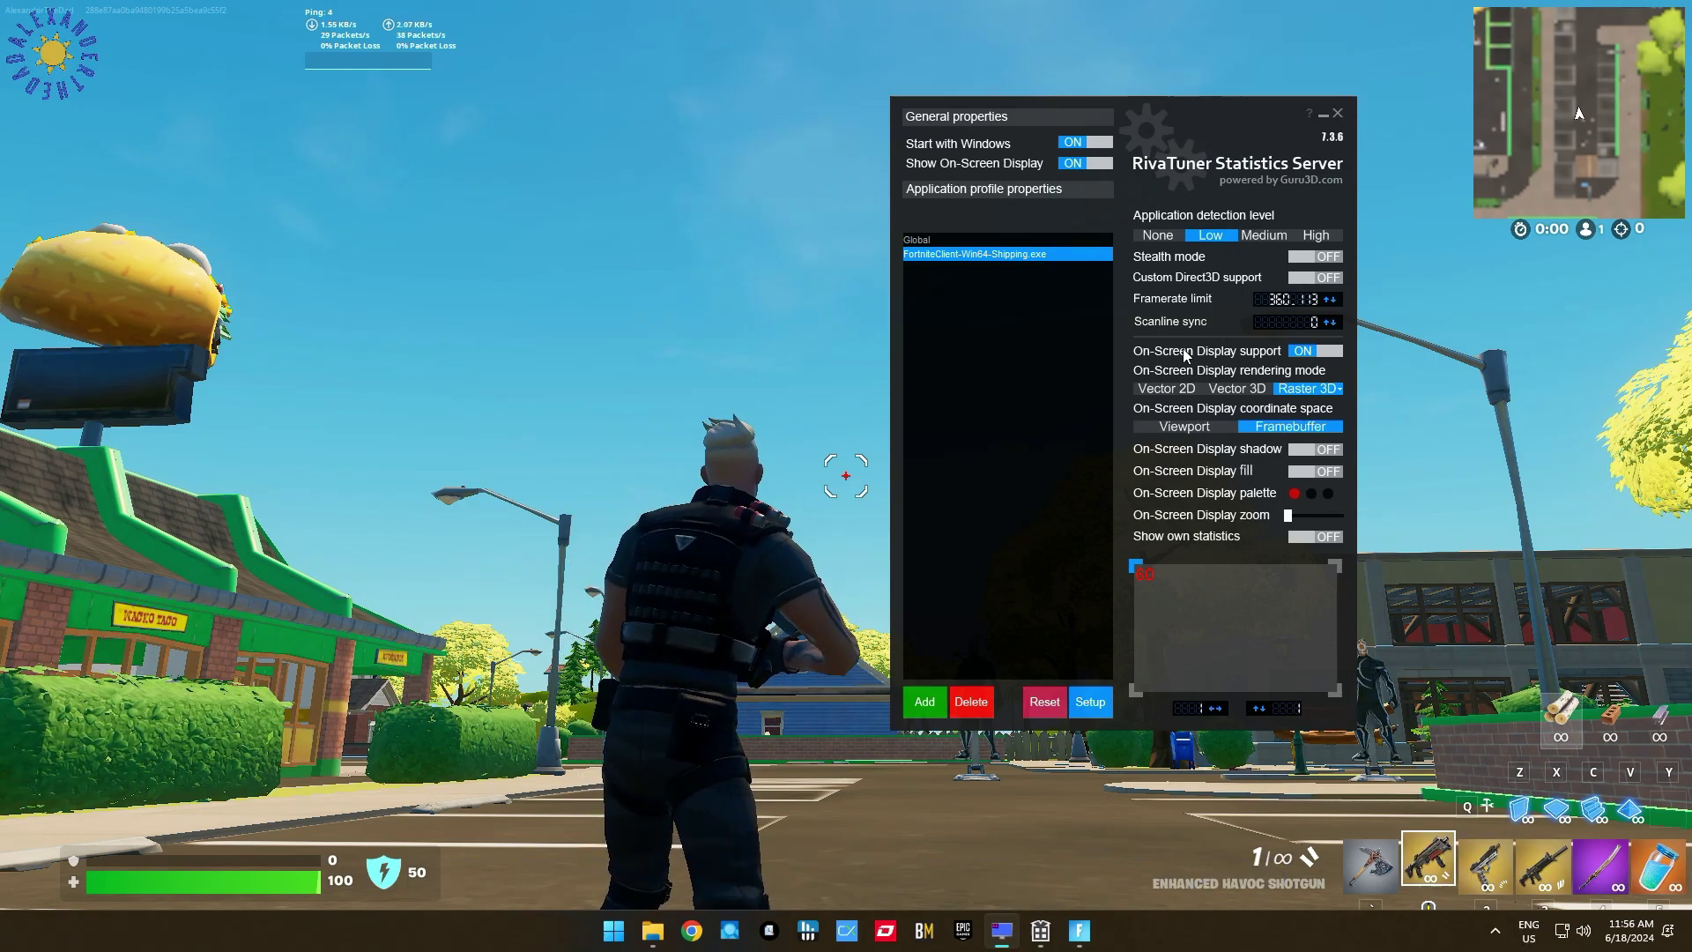
Step: Open the RTSS Crosshair hotkey window and position it up and left beside RivaTuner
click(1045, 934)
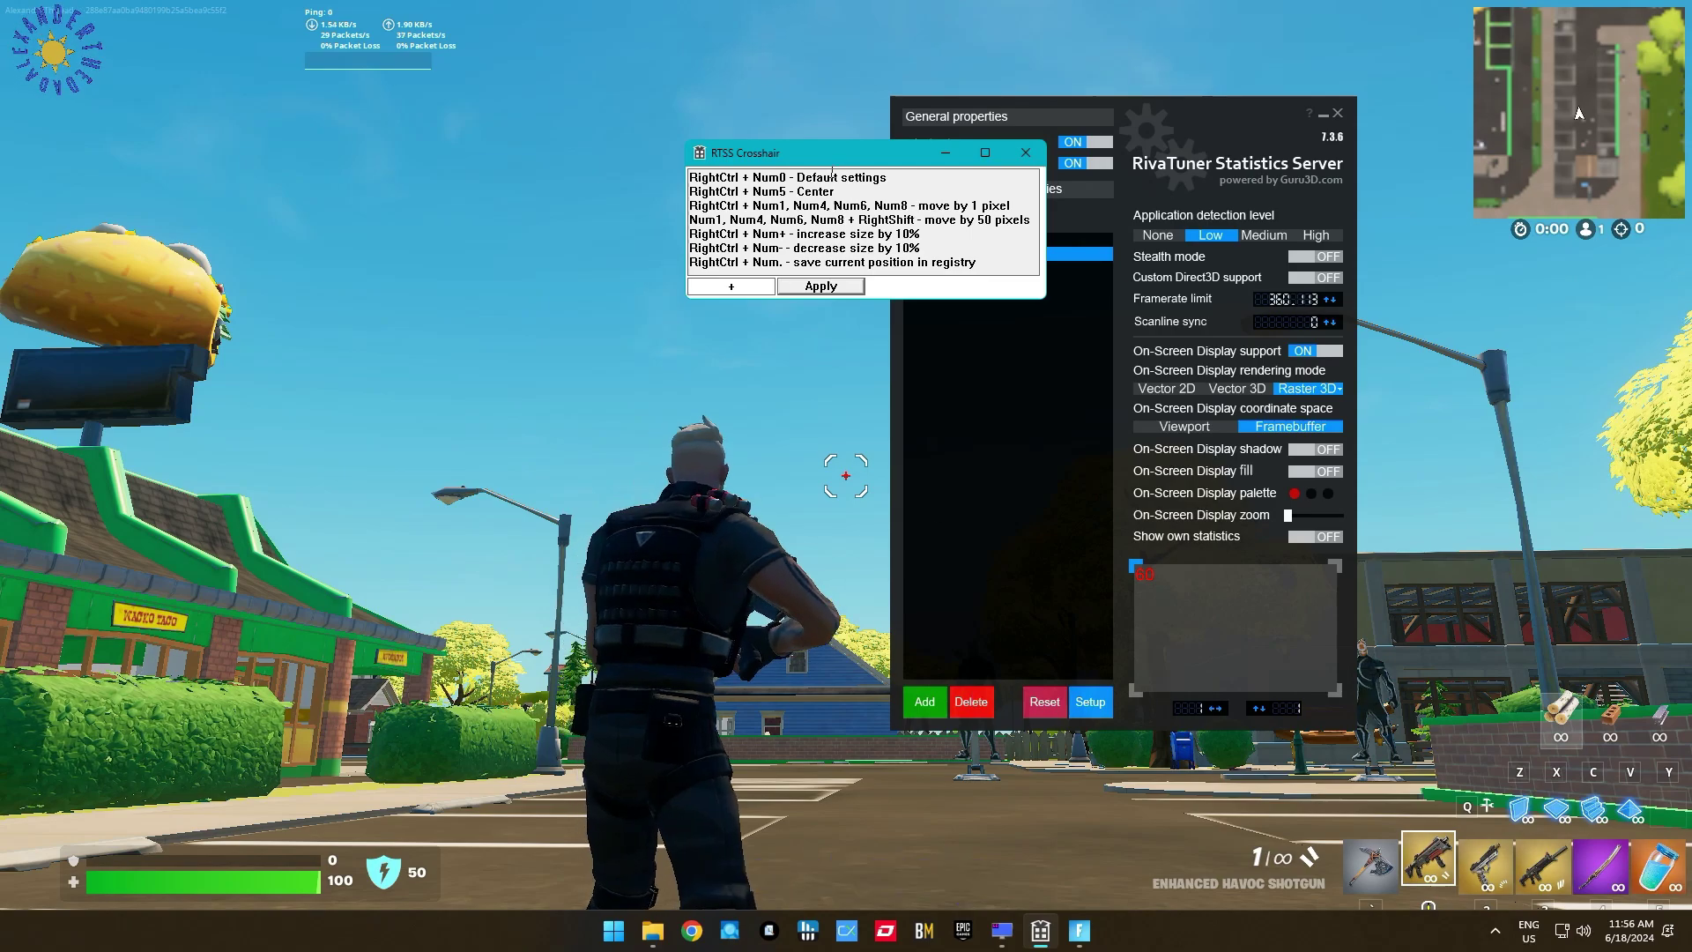
drag(834, 155, 654, 107)
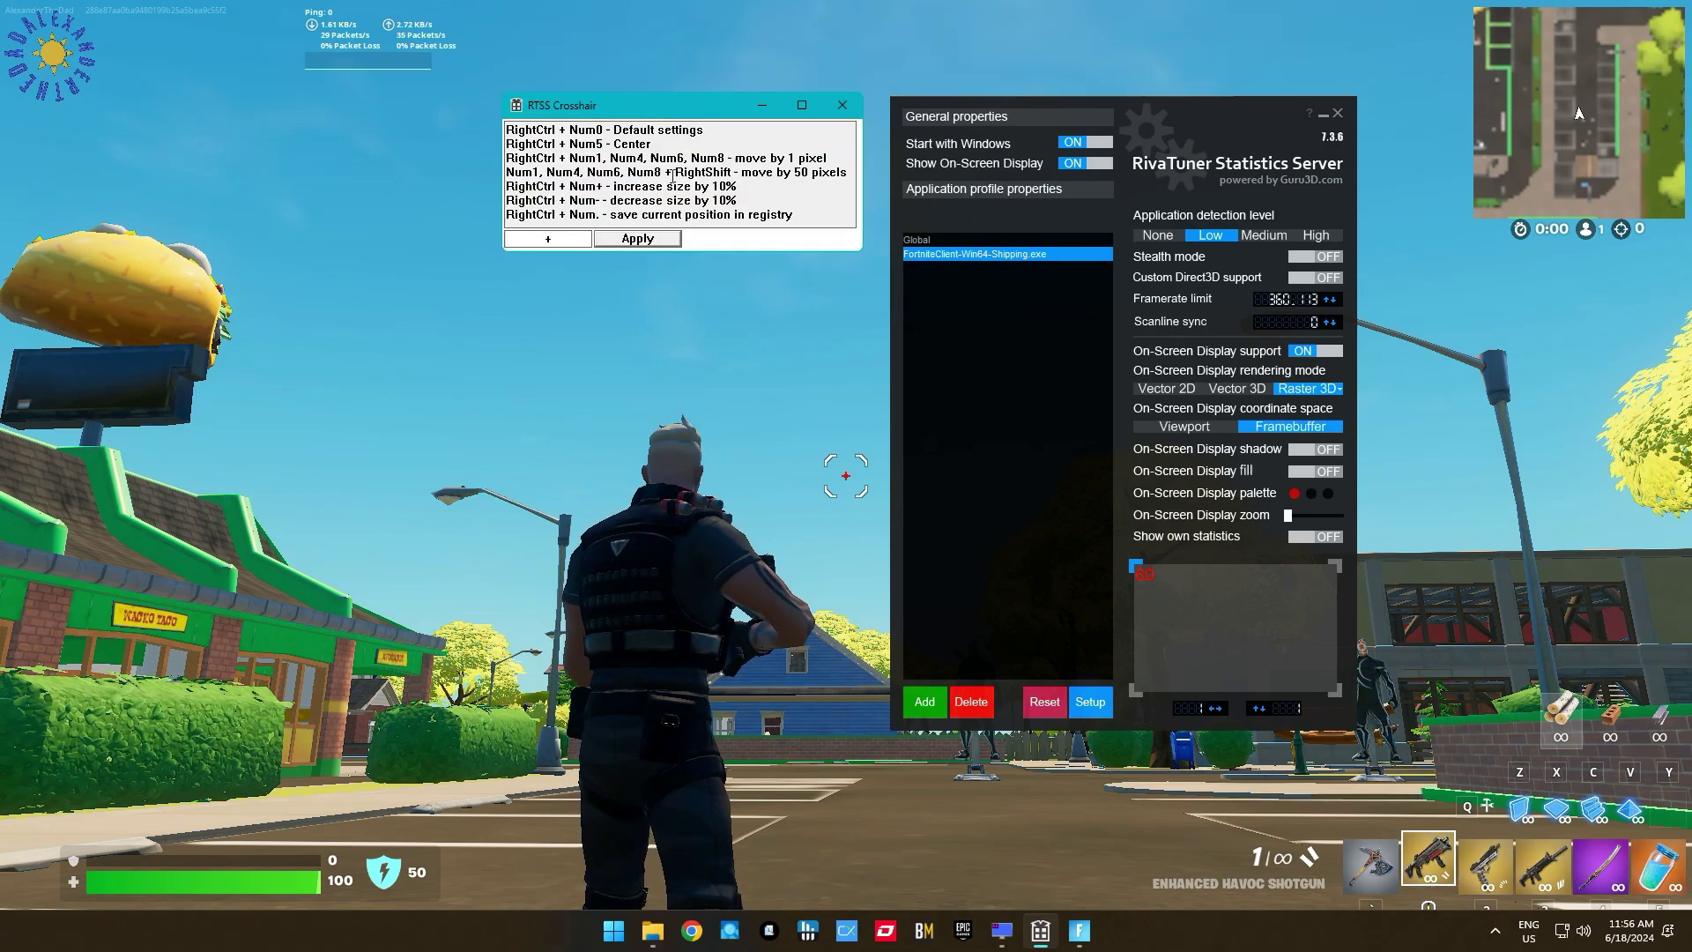